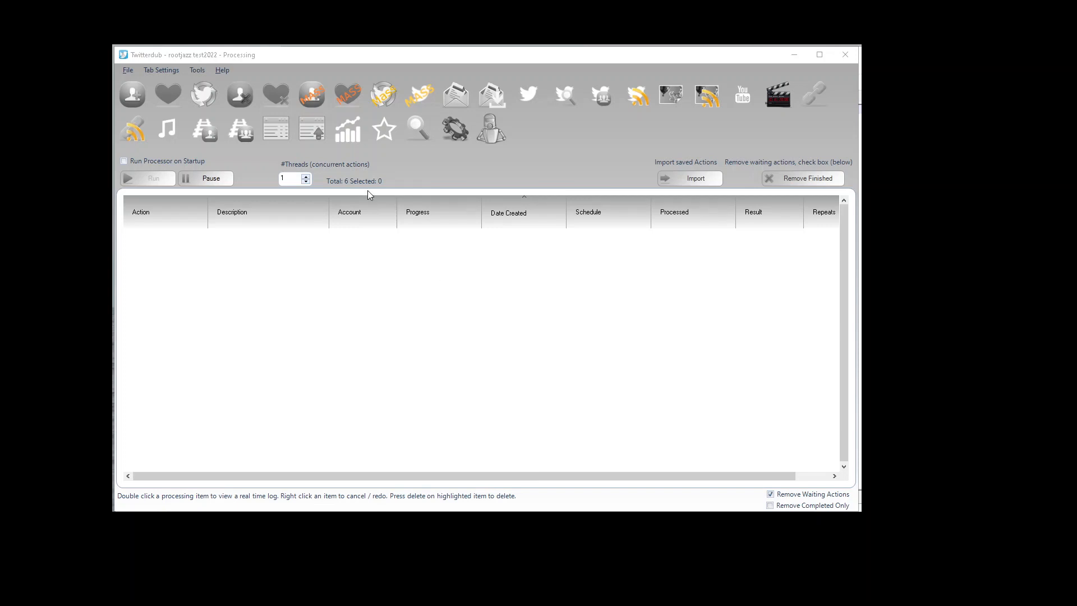
# Step: Open the Search and Tweet Reply module, briefly viewing the Tweet and Image tweet modules along the way
pyautogui.click(565, 96)
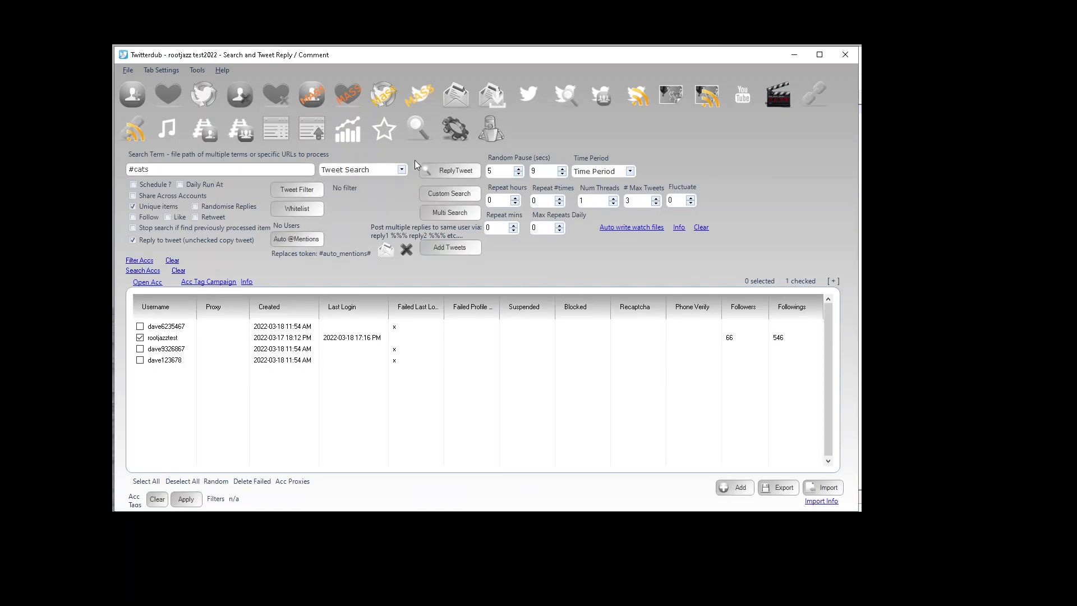
pyautogui.click(533, 96)
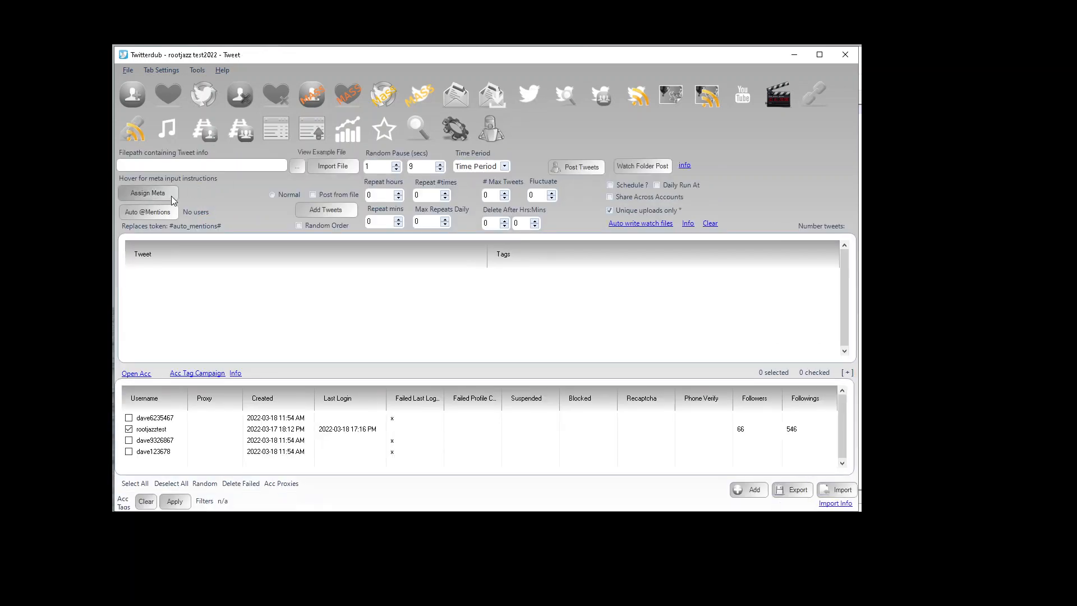
pyautogui.click(676, 93)
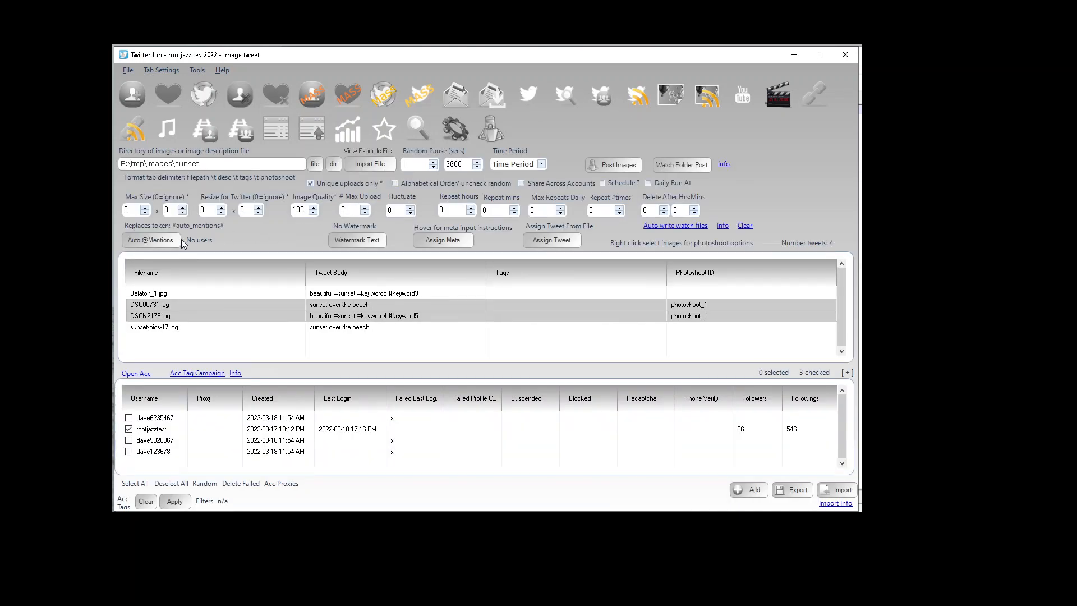
pyautogui.click(568, 102)
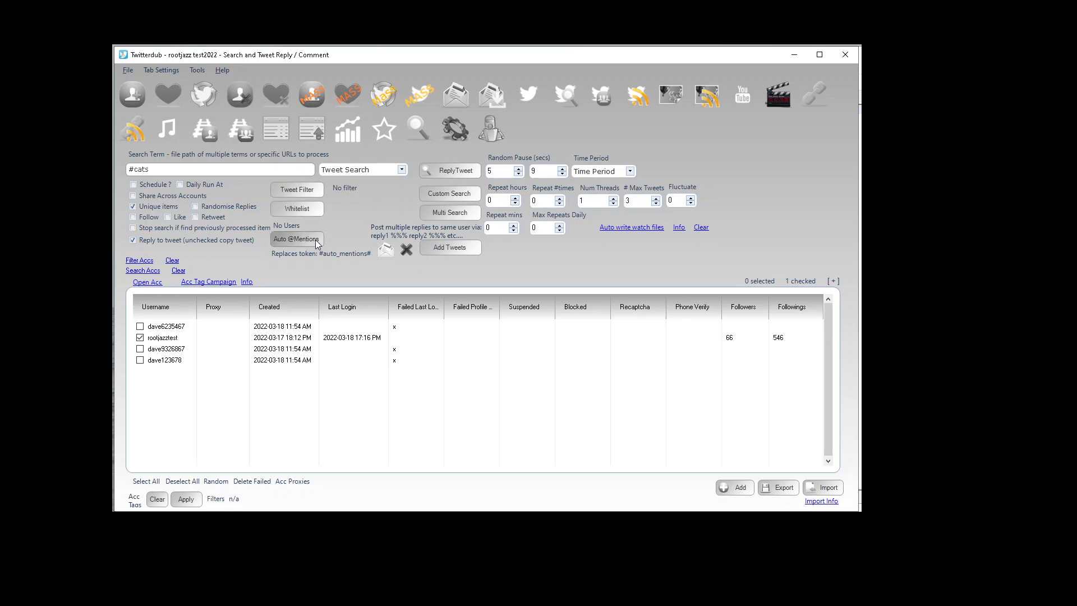
pyautogui.click(296, 239)
pyautogui.moveTo(236, 31); pyautogui.dragTo(513, 98)
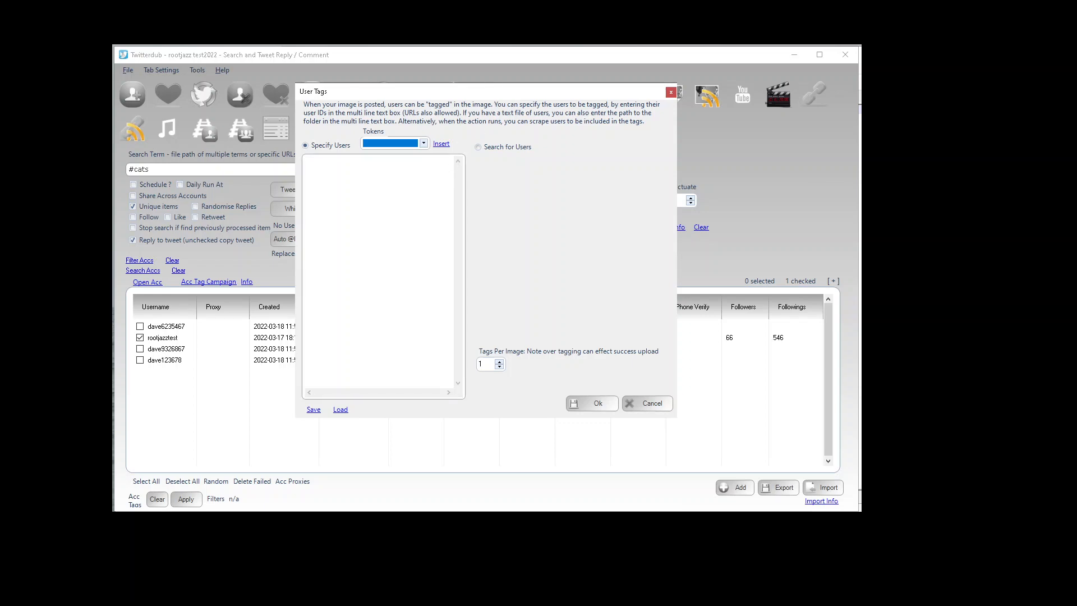
pyautogui.click(866, 190)
pyautogui.click(595, 235)
pyautogui.hotkey('ctrl', 'a')
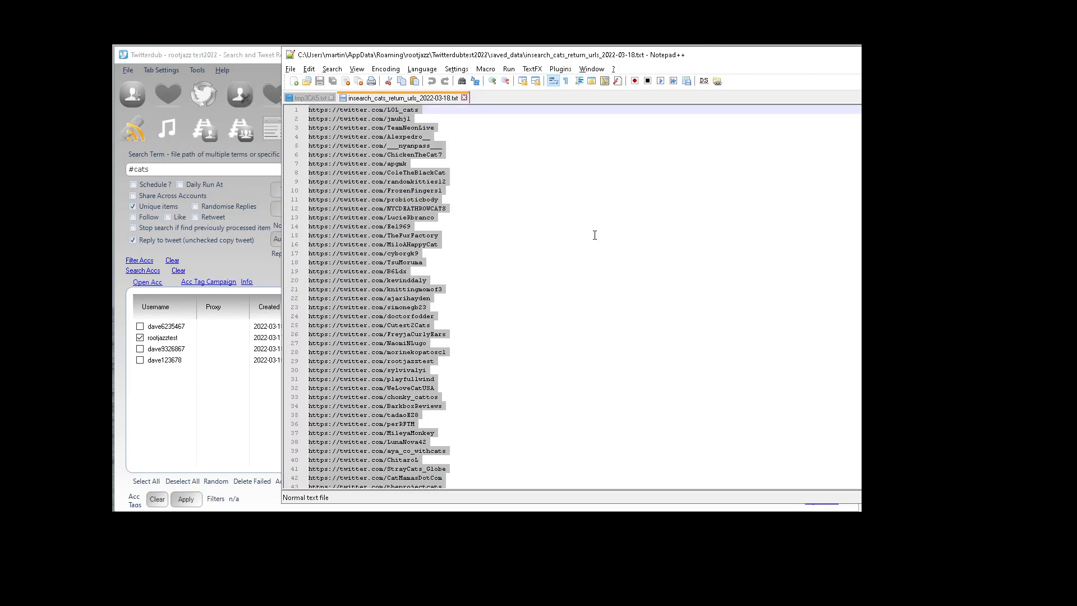
pyautogui.click(257, 173)
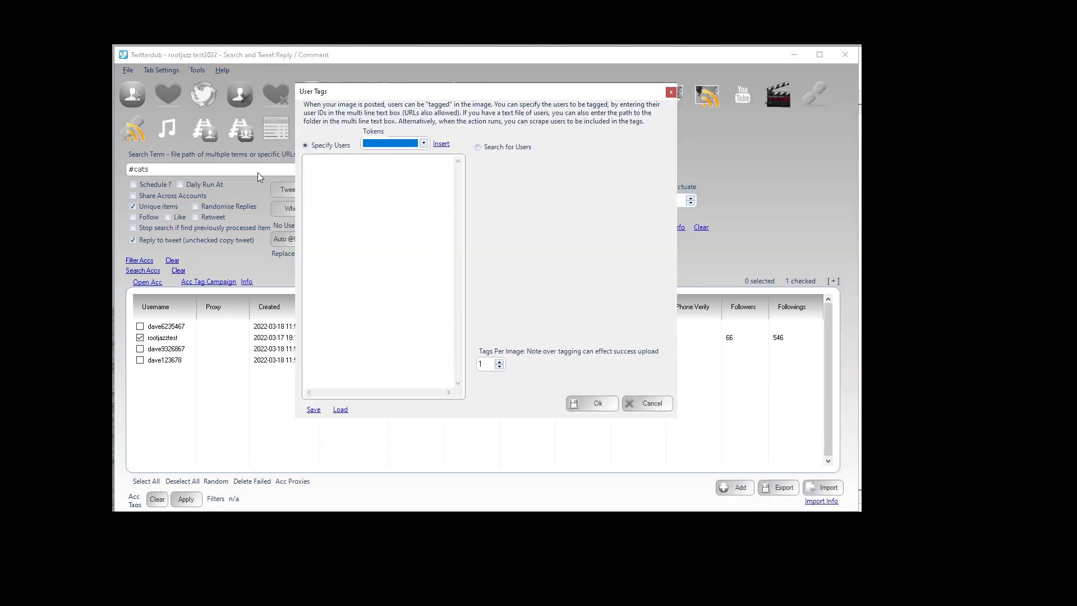
pyautogui.click(370, 176)
pyautogui.write('https://twitter.com/LOL_cats https://twitter.com/jmuhjl https://twitter.com/TeamNeonLive https://twitter.com/Alexpedro__ https://twitter.com/___nyanpass___ https://twitter.com/ChickenTheCat7 https://twitter.com/apgmk https://twitter.com/ColeTheBlackCat https://twitter.com/randomkitties12 https://twitter.com/FrozenFingers1 https://twitter.com/probioticbody https://twitter.com/NYCDEATHROWCATS https://twitter.com/LucieRbranco https://twitter.com/Eel969 https://twitter.com/TheFurFactory https://twitter.com/MiloAHappyCat https://twitter.com/cyborgk9 https://twitter.com/TsuMoruma https://twitter.com/B6Ldx https://twitter.com/kevinddaly https://twitter.com/knittingmomof3 https://twitter.com/ajarihayden https://twitter.com/simonegb23 https://twitter.com/doctorfodder https://twitter.com/Cutest2Cats https://twitter.com/FreyjaCurlyEars https://twitter.com/NaomiNLugo https://twitter.com/morinekopatosc1 https://twitter.com/rootjazztest https://twitter.com/sylvivalyi https://twitter.com/playfullwind https://twitter.com/WeLoveCatUSA https://twitter.com/chonky_cattos https://twitter.com/BarkboxReviews https://twitter.com/tadaoEZ8 https://twitter.com/perRFTM https://twitter.com/MileyaMonkey https://twitter.com/LunaNova42 https://twitter.com/aya_co_withcats https://twitter.com/ChitaroL https://twitter.com/StrayCats_Globe https://twitter.com/CatMamasDotCom https://twitter.com/theprojectcats https://twitter.com/hana_nana2525 https://twitter.com/Adorapurr https://twitter.com/CatTheMochi https://twitter.com/illbedanged')
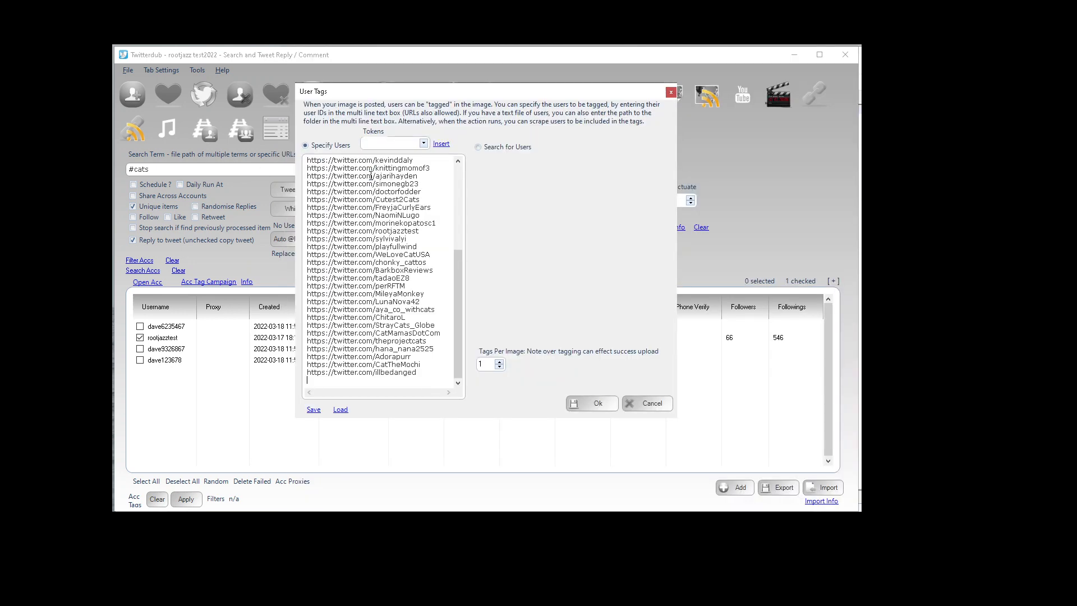
# Step: Set the tags per image to 3 and confirm the user tags
pyautogui.doubleClick(482, 363)
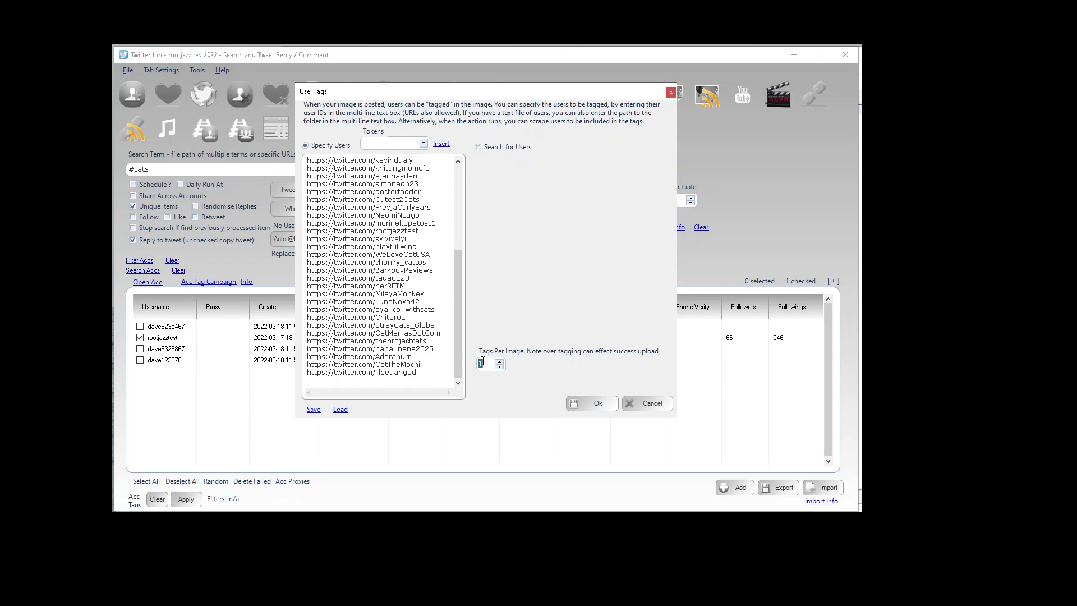
pyautogui.write('3')
pyautogui.click(582, 403)
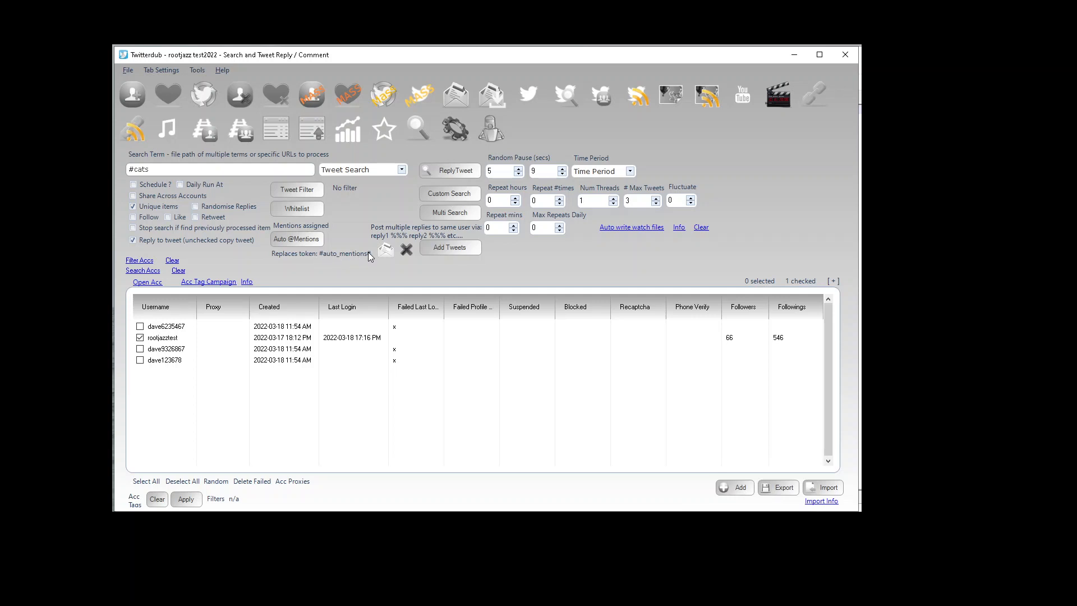
# Step: Open Add Tweets and replace the reply comments with the single line '#cat #cats #auto_mentions#'
pyautogui.click(442, 247)
pyautogui.moveTo(419, 278); pyautogui.dragTo(250, 224)
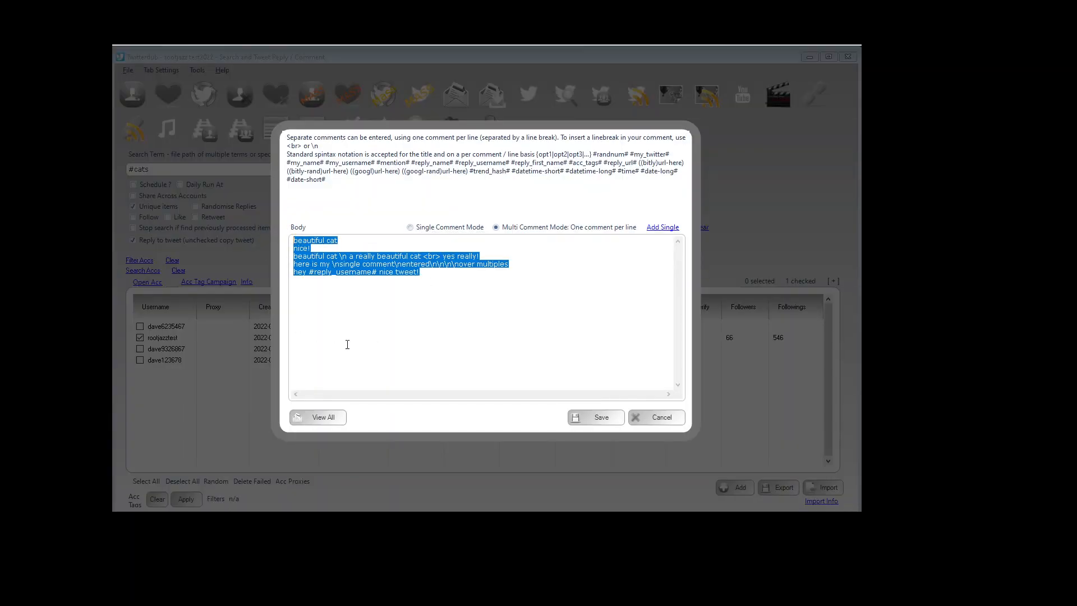
pyautogui.write('#auto_mentions#')
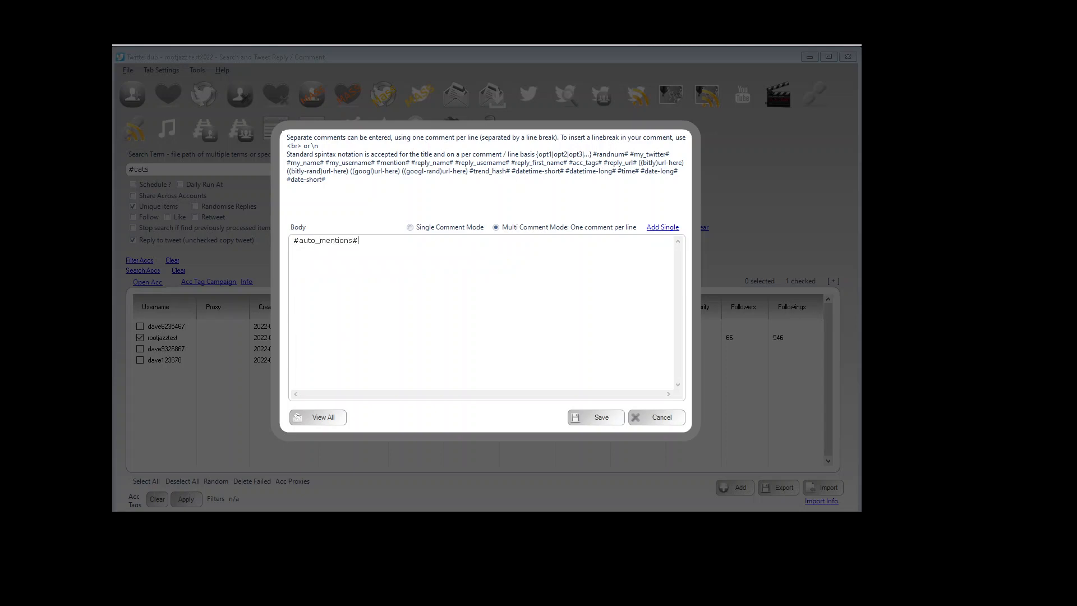
pyautogui.hotkey('ctrl', 'a')
pyautogui.press('Right')
pyautogui.write('#cat #cats')
# Step: Add a second line duplicating the first and a third line reading '#auto_mentions# #cat #cats'
pyautogui.hotkey('ctrl', 'a')
pyautogui.hotkey('ctrl', 'c')
pyautogui.press('Right')
pyautogui.press('Return')
pyautogui.hotkey('ctrl', 'v')
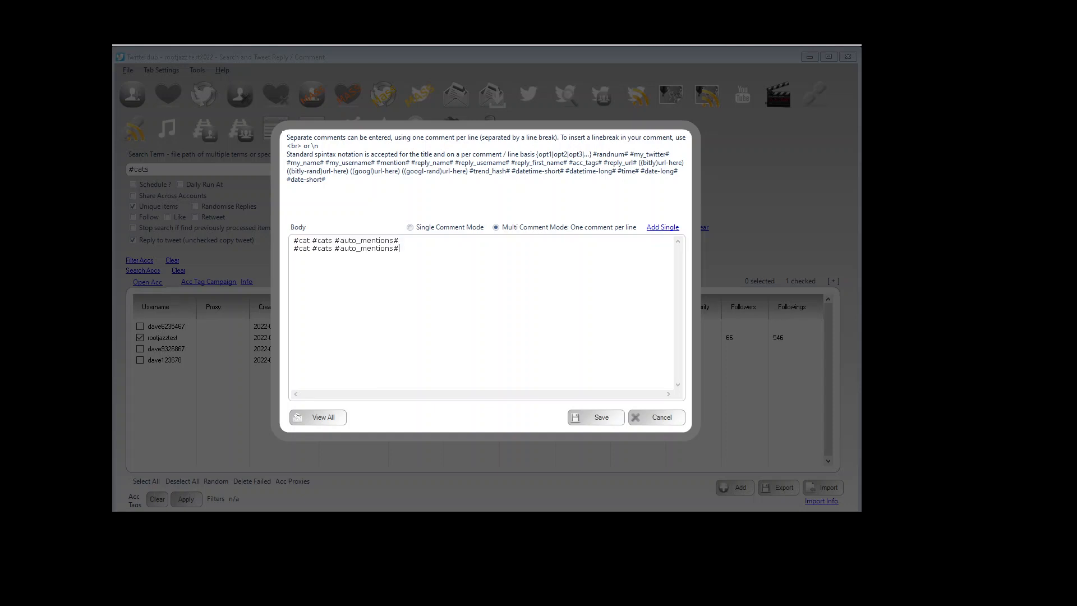
pyautogui.press('Return')
pyautogui.hotkey('ctrl', 'v')
pyautogui.hotkey('ctrl', 'shift', 'Left')
pyautogui.hotkey('ctrl', 'shift', 'Left')
pyautogui.press('BackSpace')
pyautogui.hotkey('ctrl', 'v')
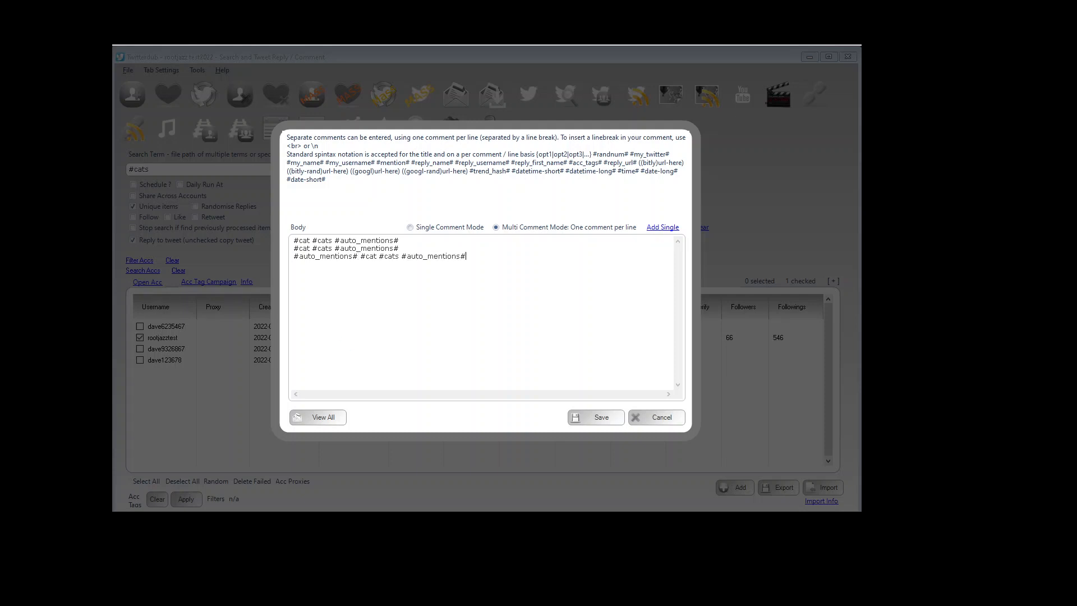
pyautogui.hotkey('ctrl', 'shift', 'Left')
pyautogui.press('BackSpace')
# Step: Change the second reply line to 'hey hey #auto_mentions# nice Cats!'
pyautogui.hotkey('ctrl', 'shift', 'Left')
pyautogui.hotkey('ctrl', 'shift', 'Left')
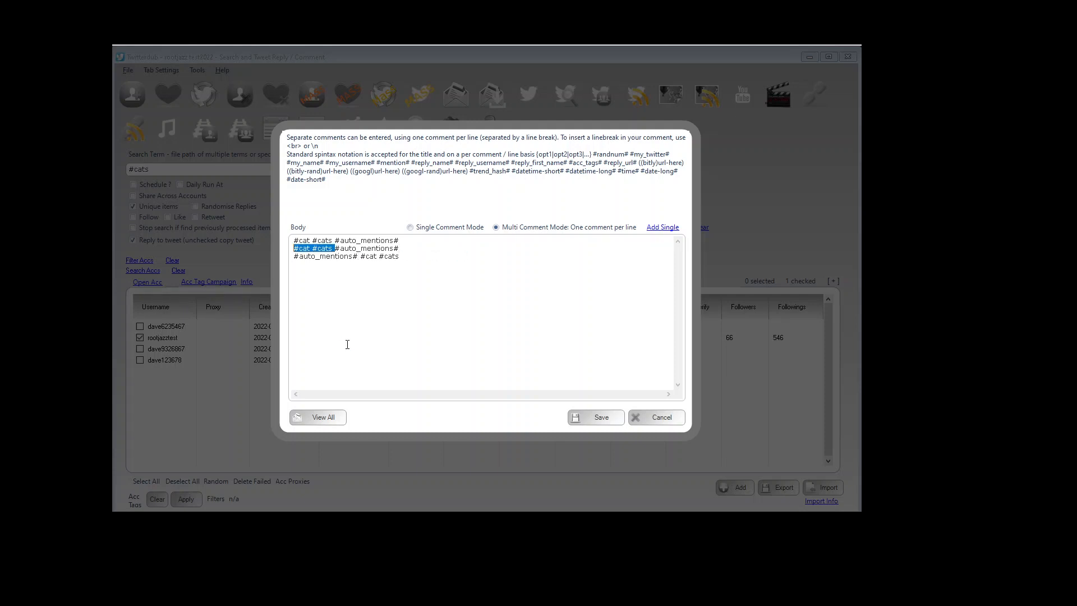
pyautogui.write('hey hey #auto_mentions# nice Cats!')
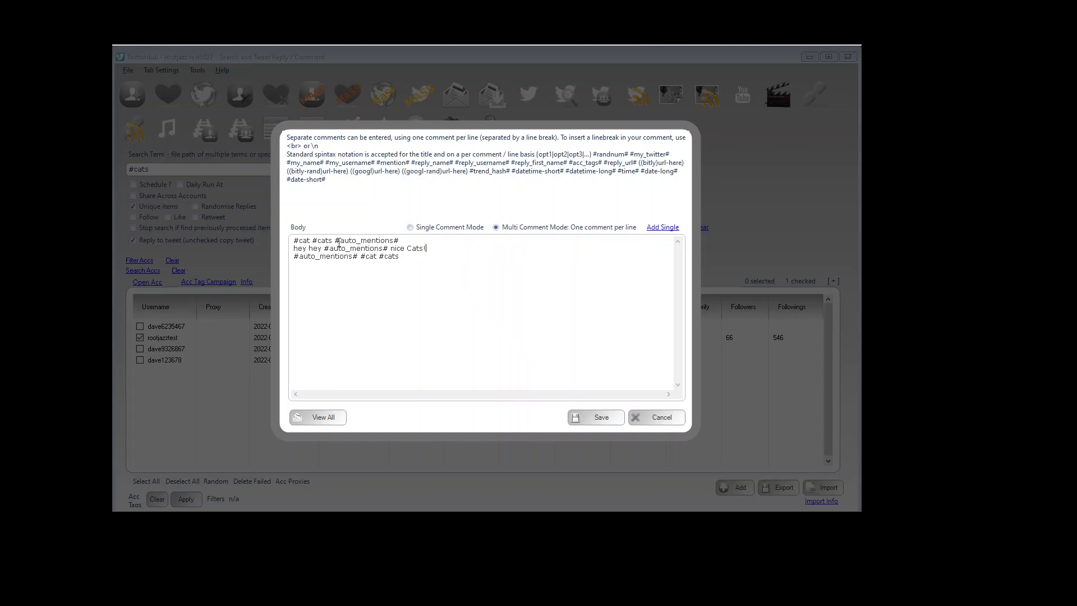
# Step: Save the three reply comments and confirm them
pyautogui.moveTo(335, 240); pyautogui.dragTo(414, 237)
pyautogui.moveTo(322, 248); pyautogui.dragTo(253, 262)
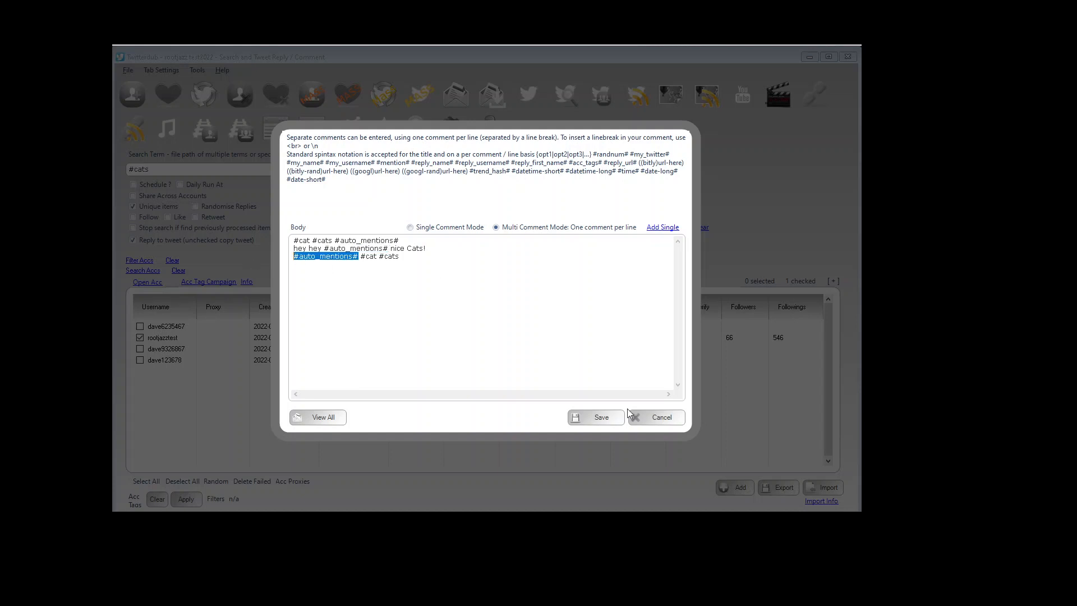
pyautogui.click(601, 419)
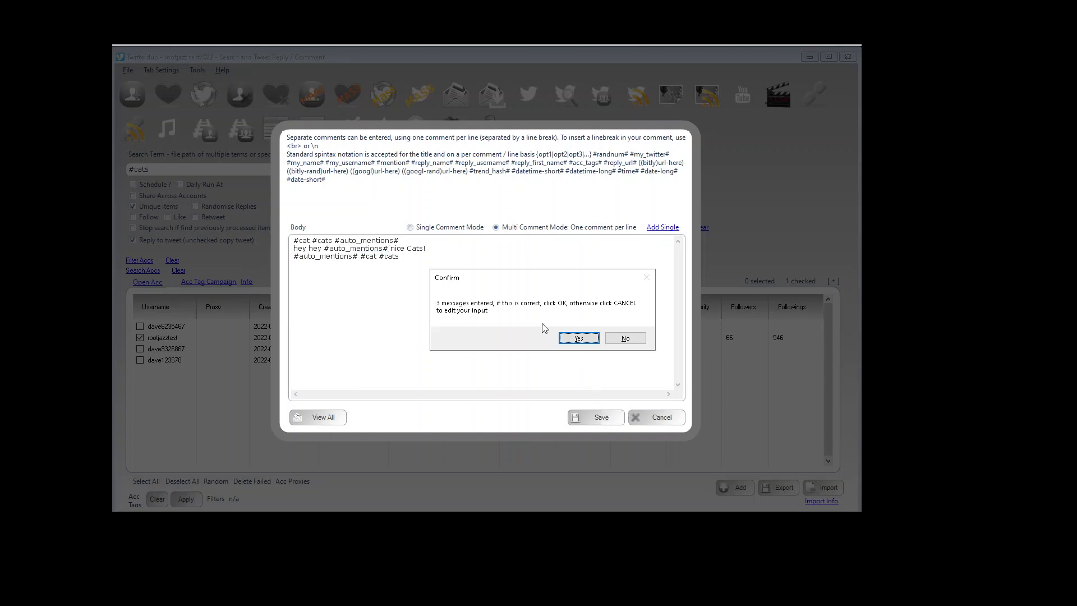
pyautogui.click(578, 338)
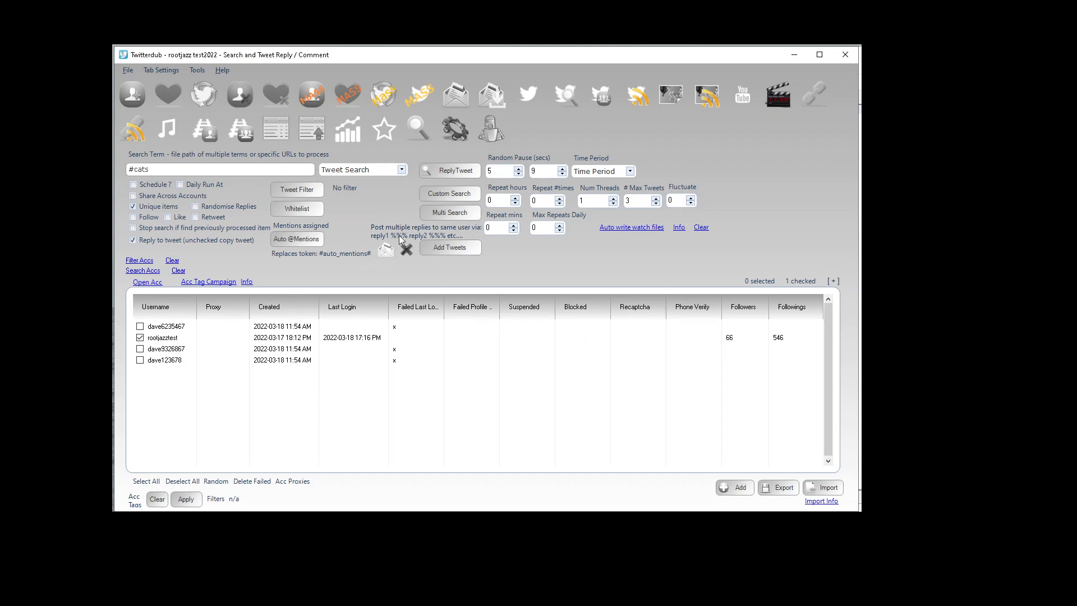
# Step: Create the ReplyTweet process for the #cats search and acknowledge it
pyautogui.click(448, 174)
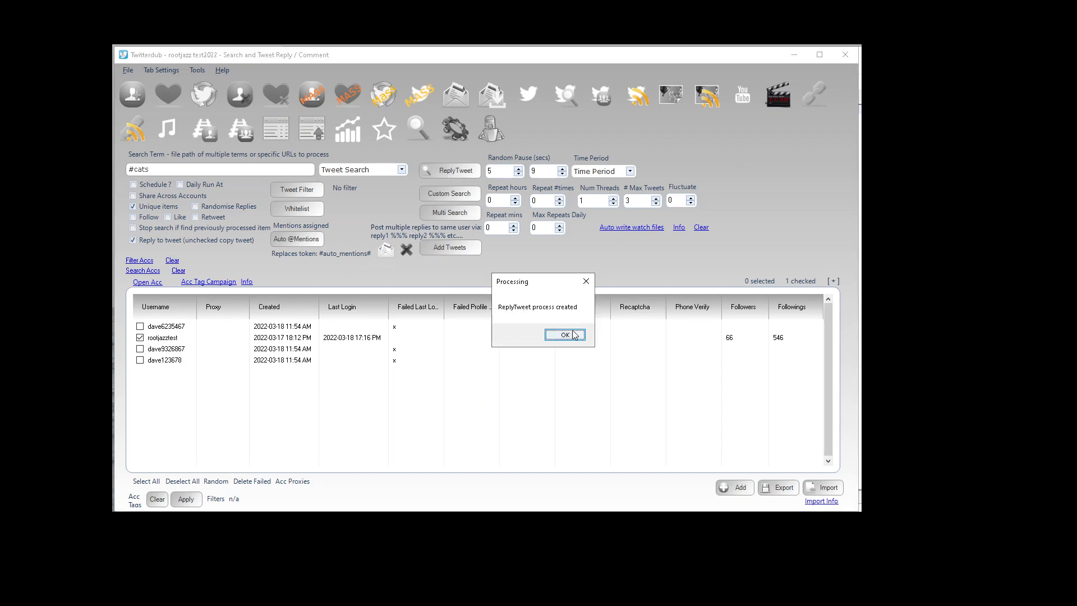
pyautogui.click(573, 338)
# Step: Open the processing queue and the real-time log of the ReplyTweet action
pyautogui.click(485, 137)
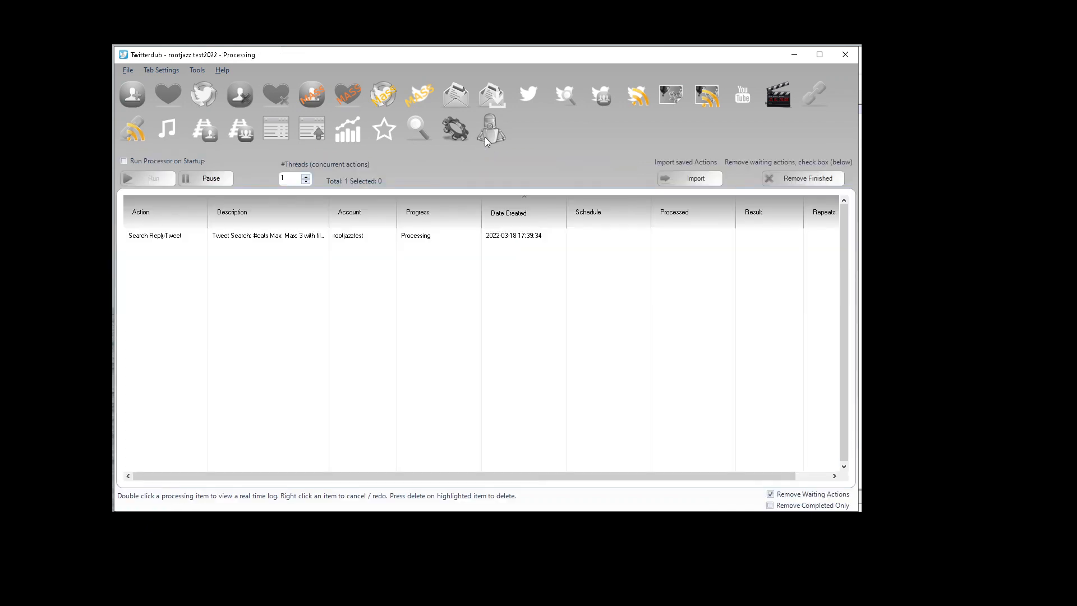
pyautogui.doubleClick(329, 240)
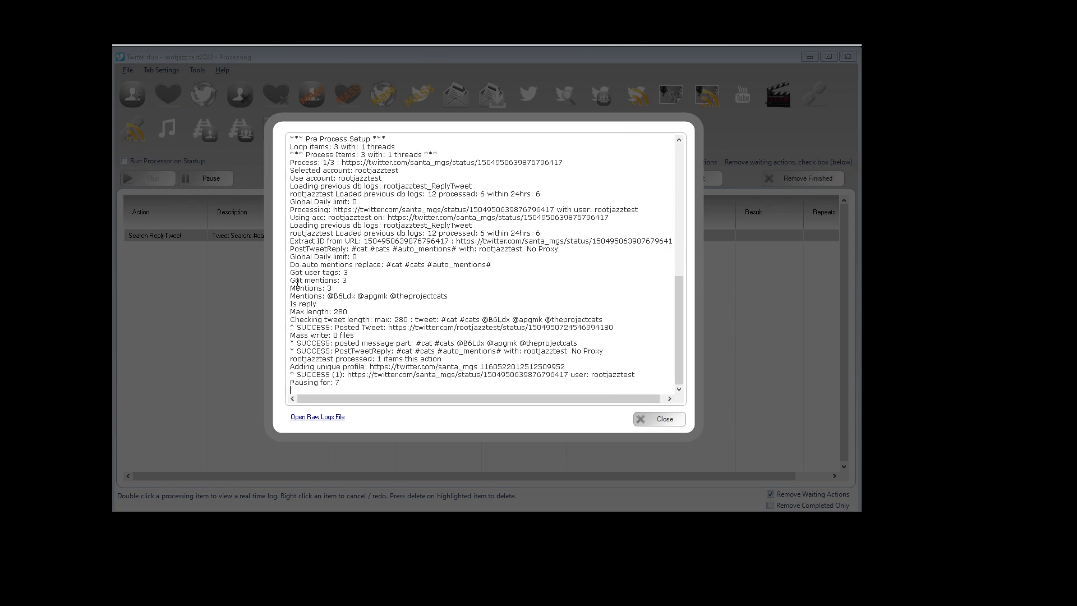
# Step: Copy the posted reply's tweet URL from the log and open it in Firefox
pyautogui.moveTo(328, 297); pyautogui.dragTo(471, 290)
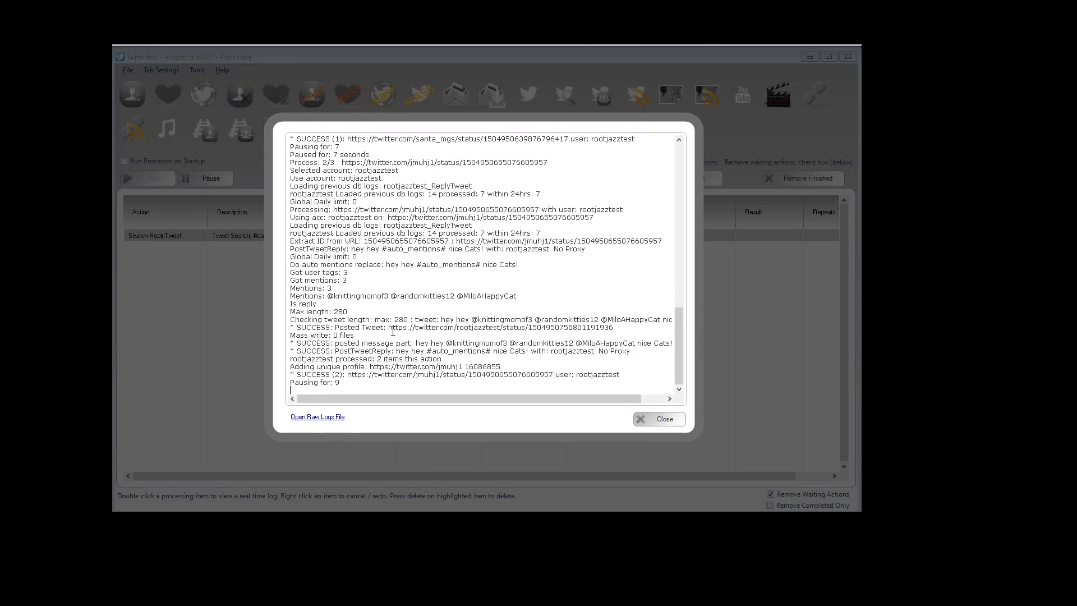
pyautogui.moveTo(388, 327); pyautogui.dragTo(626, 324)
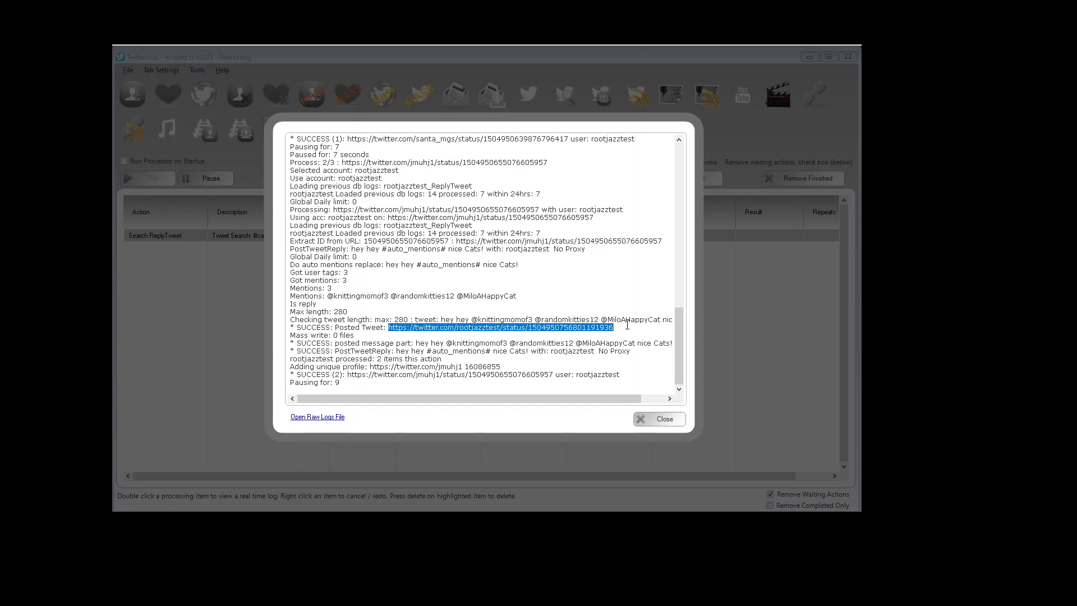
pyautogui.click(303, 520)
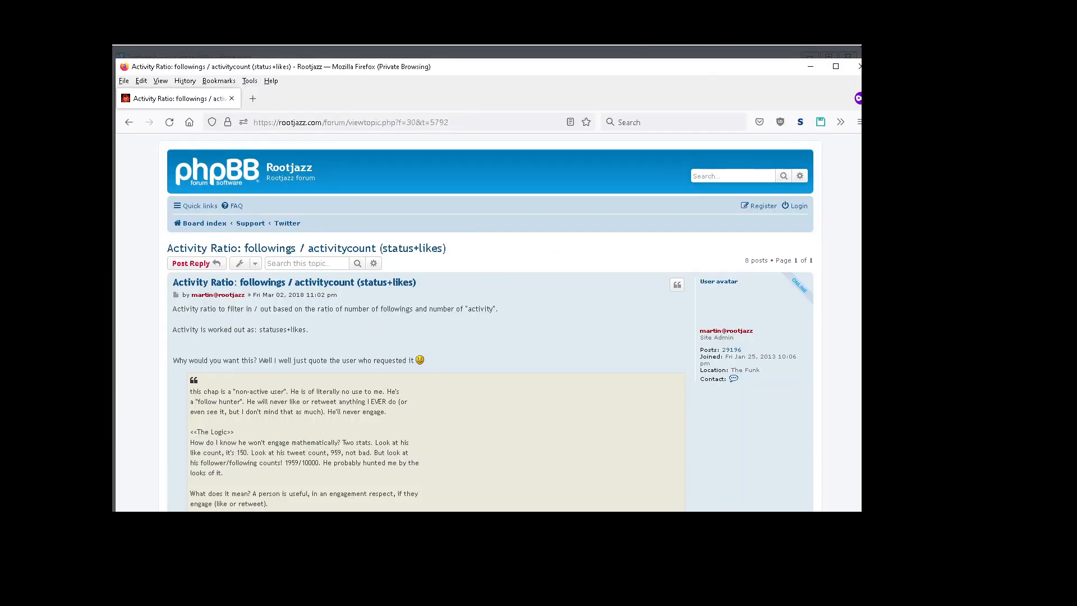
pyautogui.click(283, 123)
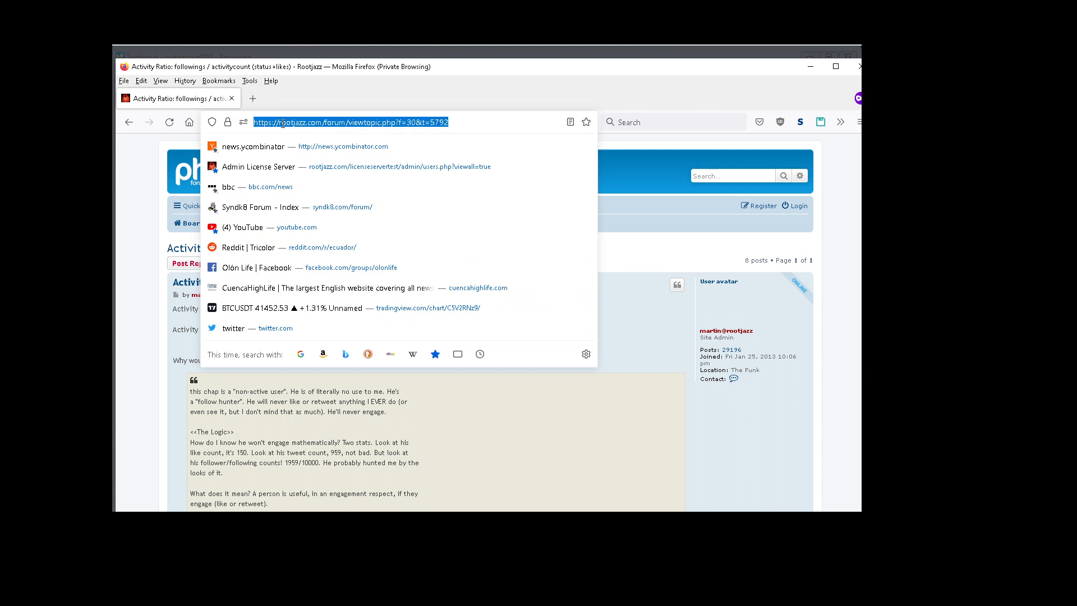
pyautogui.hotkey('ctrl', 'v')
pyautogui.press('Return')
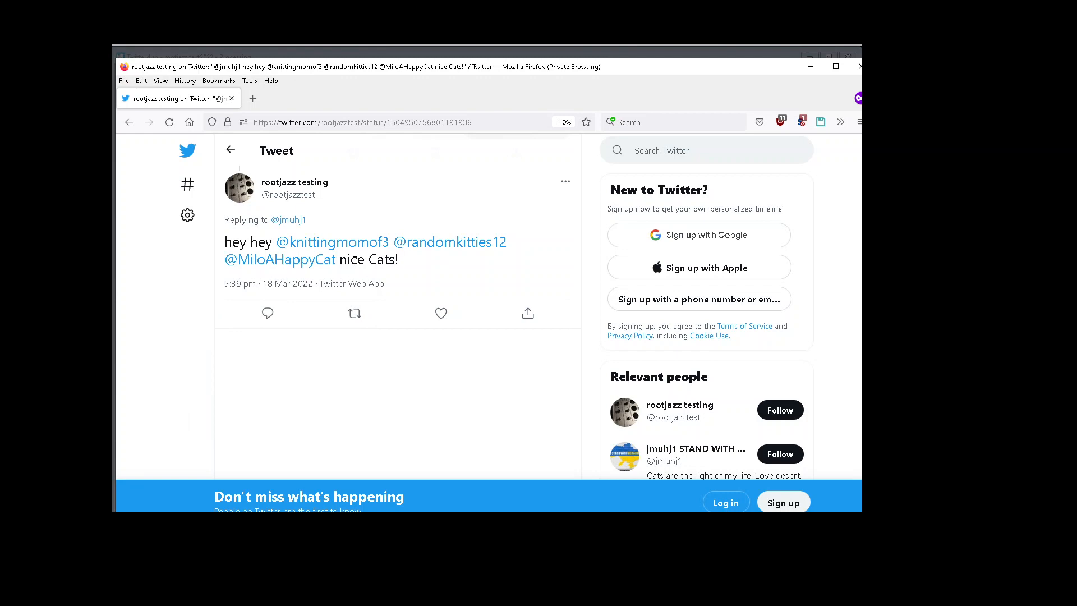
# Step: Copy the third replied-to tweet's URL from the log, open it in the browser and scroll down its page
pyautogui.click(657, 54)
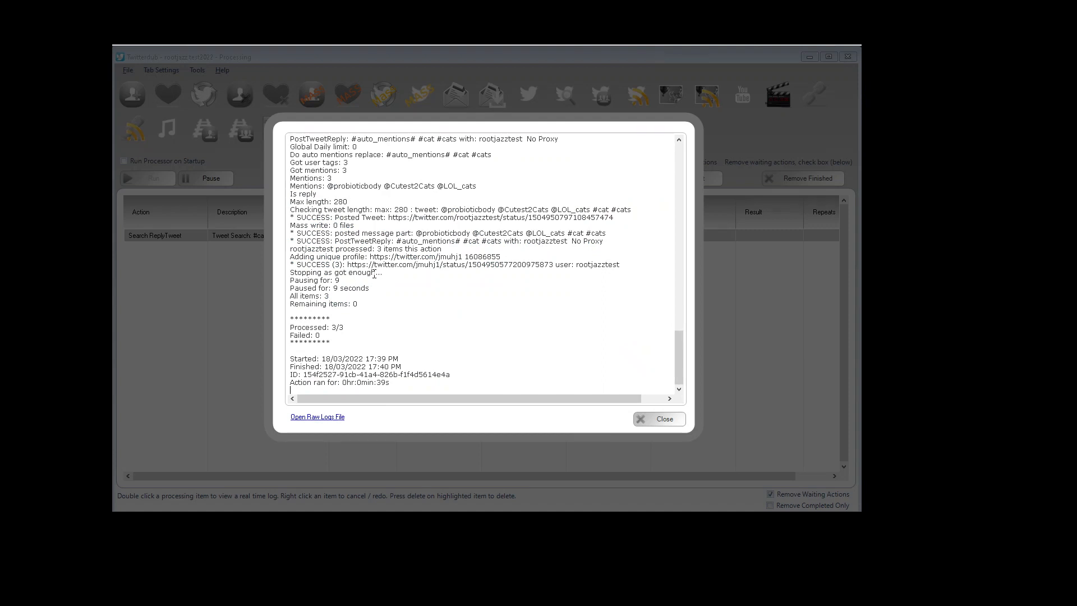
pyautogui.moveTo(347, 265); pyautogui.dragTo(555, 265)
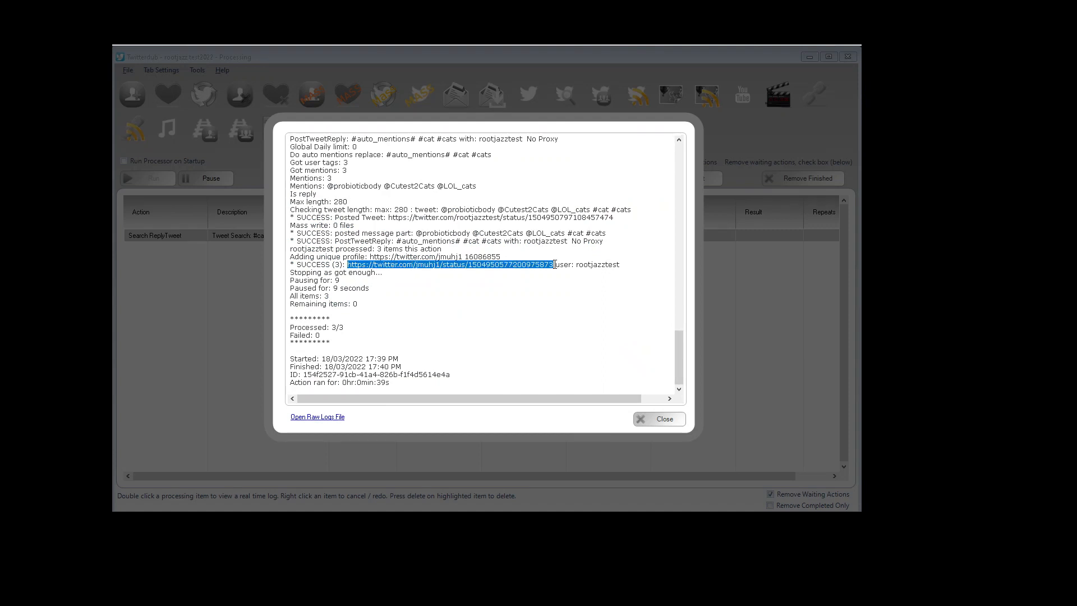
pyautogui.hotkey('alt', 'Tab')
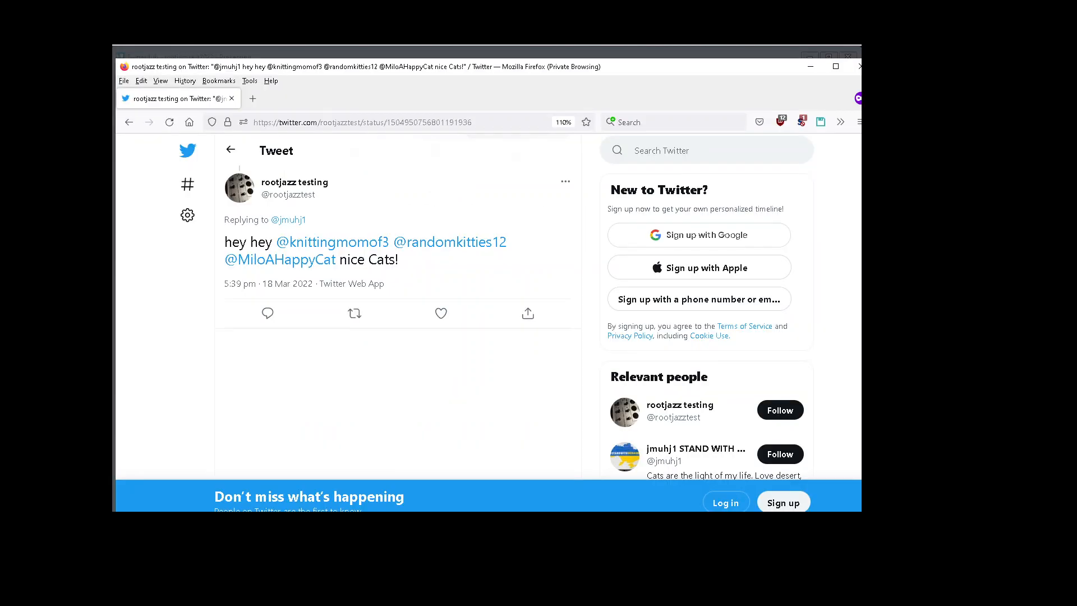
pyautogui.click(319, 123)
pyautogui.hotkey('ctrl', 'v')
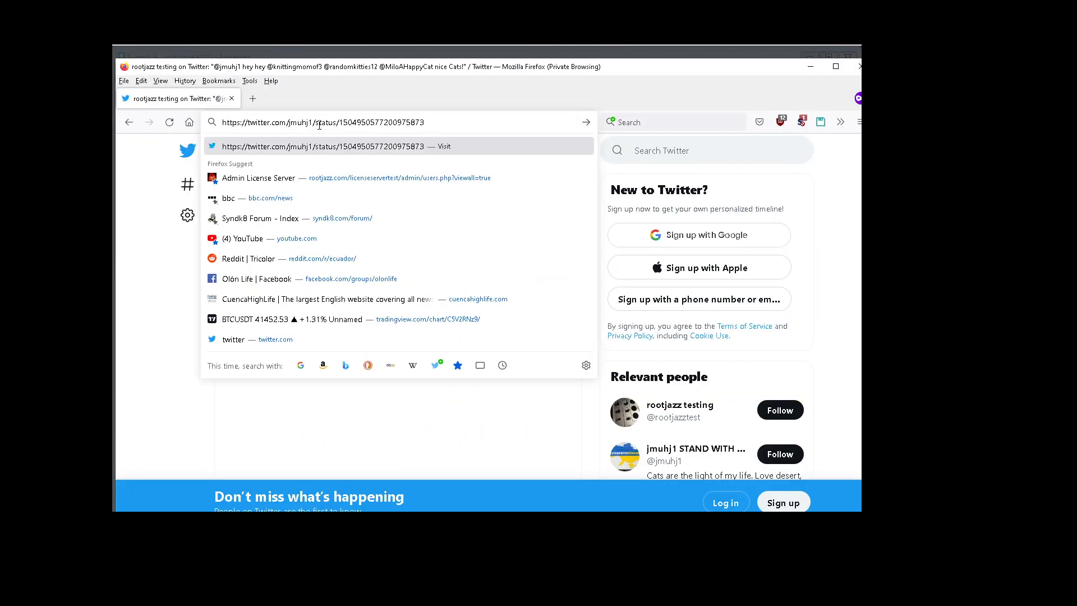
pyautogui.press('Return')
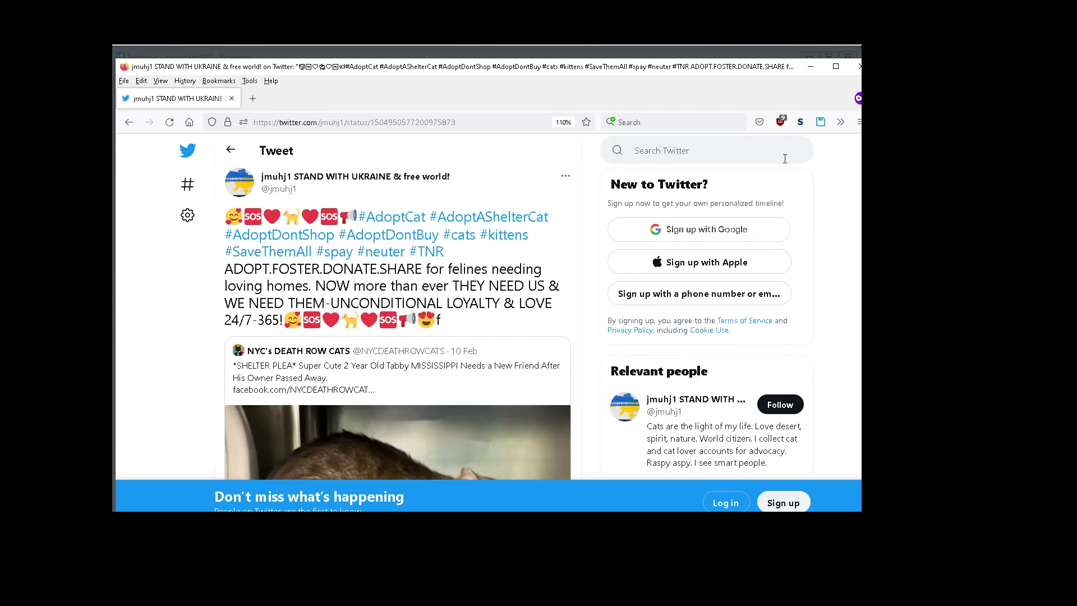
pyautogui.scroll(-2, 487, 322)
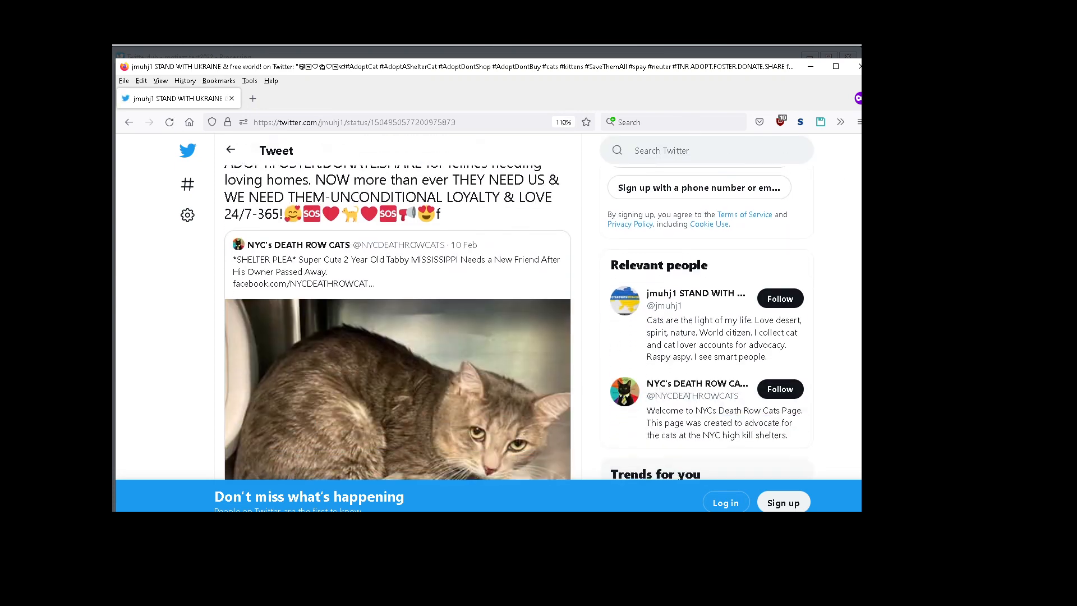
pyautogui.scroll(-6, 858, 326)
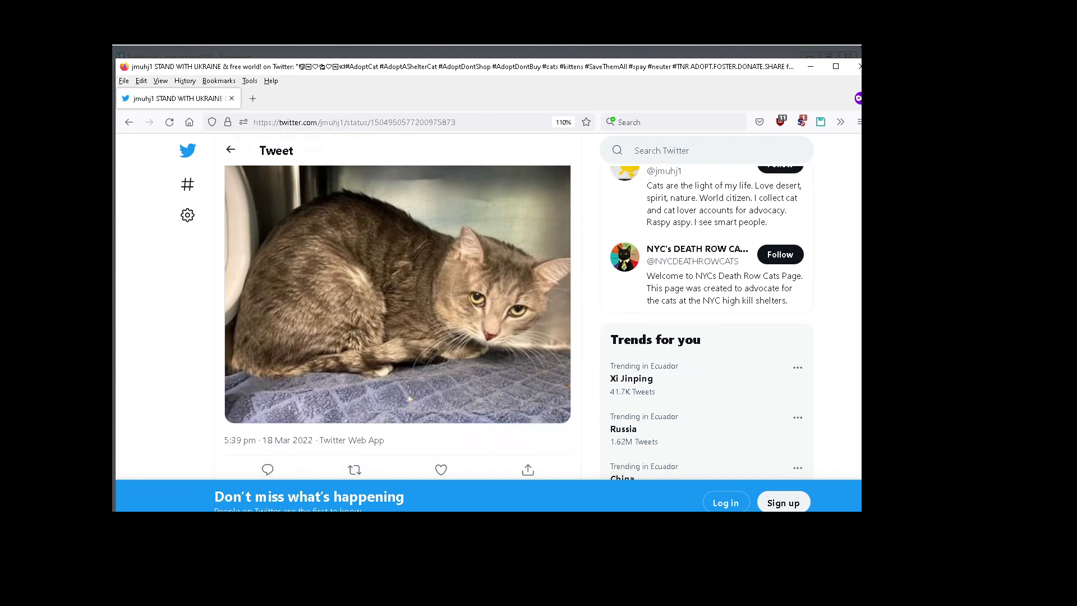
pyautogui.scroll(-1, 673, 353)
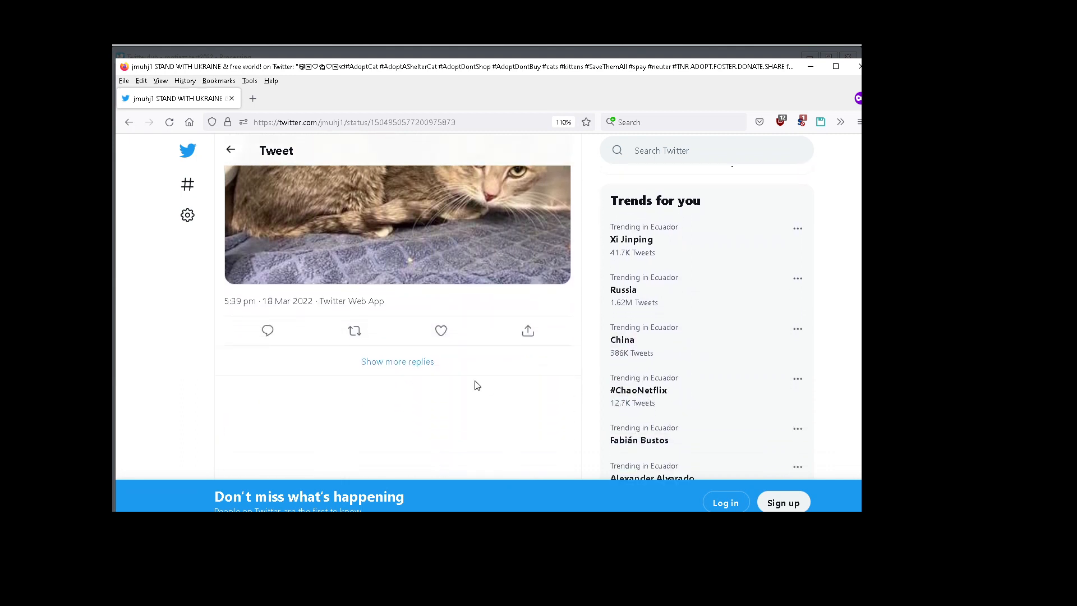
# Step: Show more replies under the replied-to tweet, then return to the app and close the real-time log
pyautogui.click(423, 370)
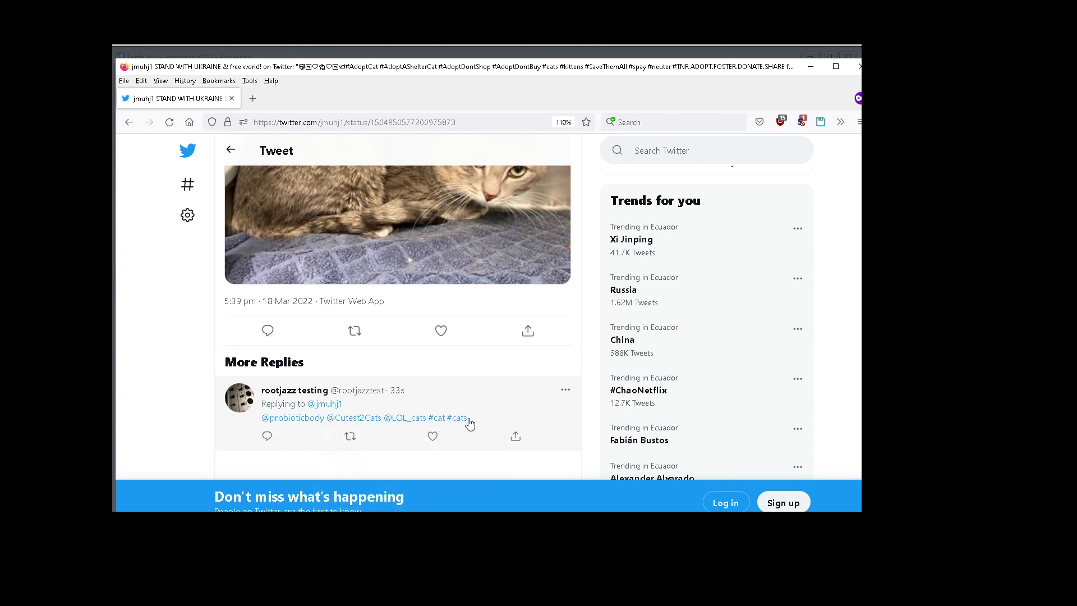
pyautogui.click(397, 50)
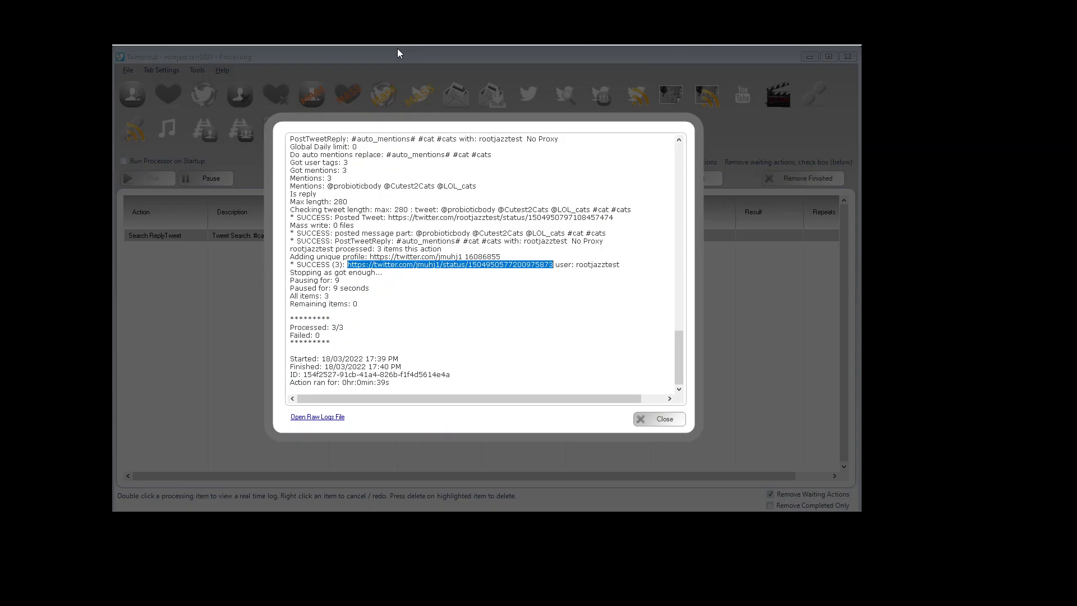
pyautogui.click(649, 418)
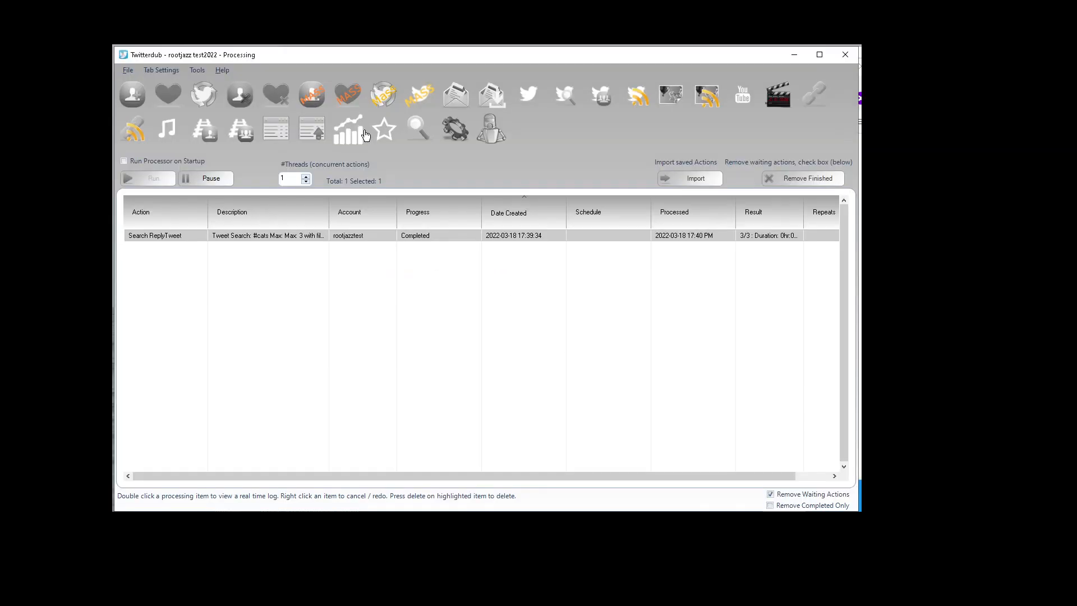
pyautogui.click(664, 100)
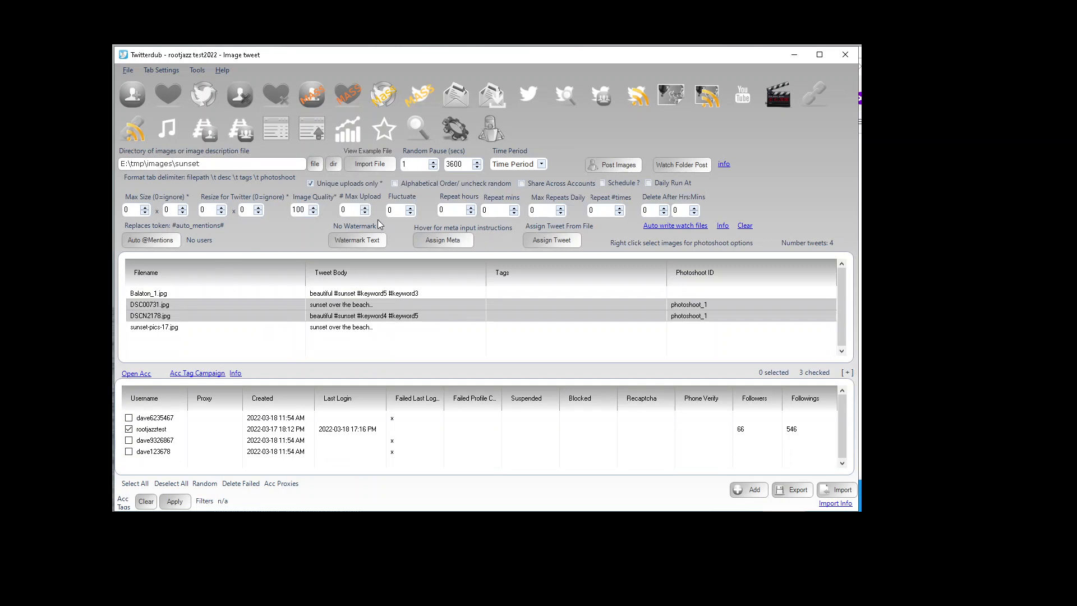
pyautogui.click(171, 238)
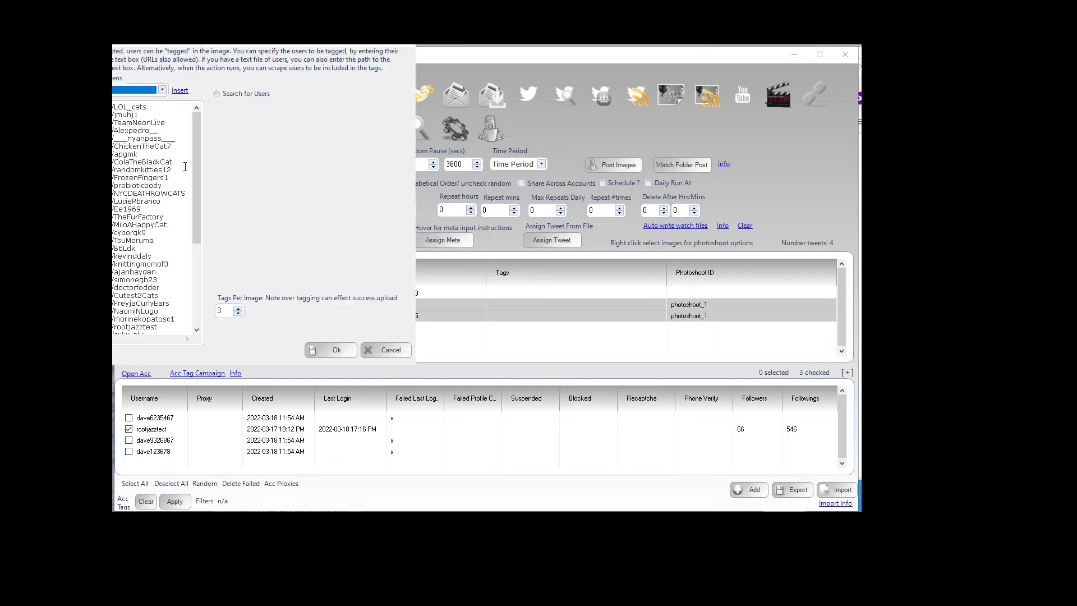
pyautogui.moveTo(196, 163); pyautogui.dragTo(202, 216)
pyautogui.moveTo(180, 34); pyautogui.dragTo(378, 86)
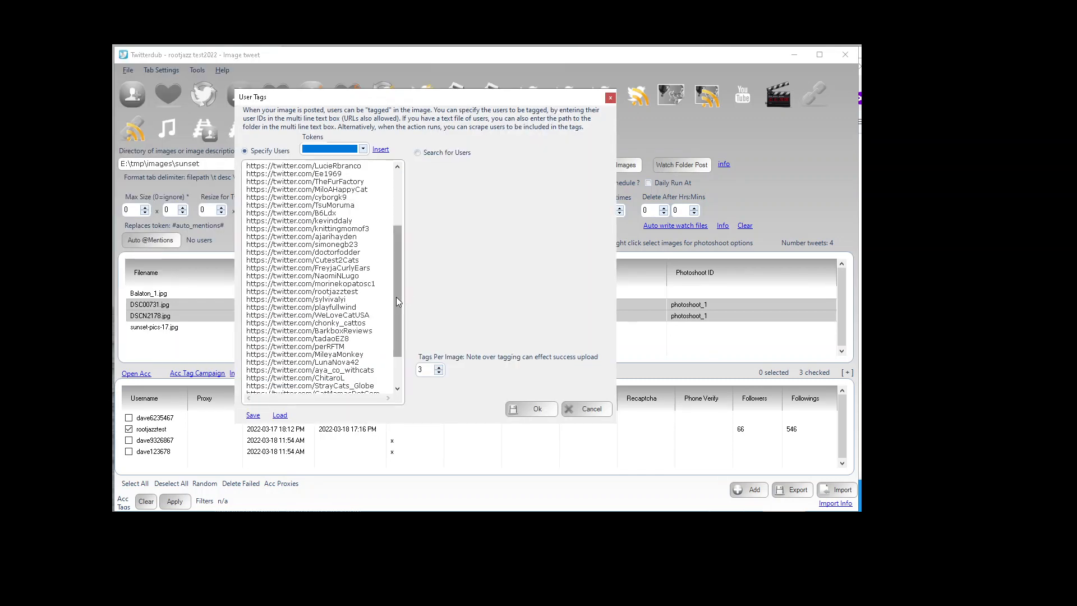
pyautogui.scroll(4, 396, 301)
pyautogui.doubleClick(422, 370)
pyautogui.write('1')
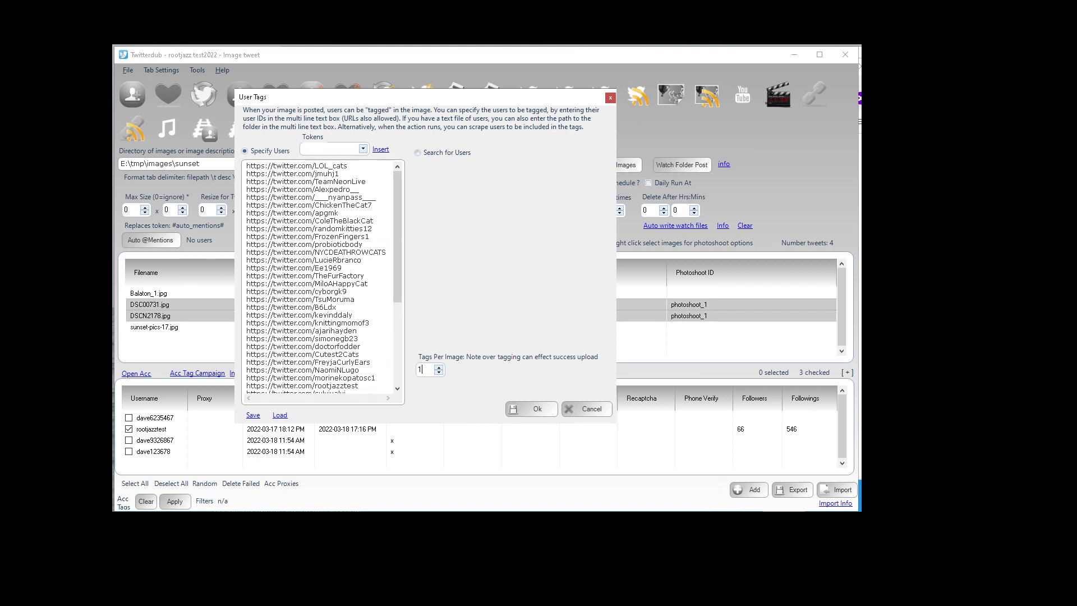
pyautogui.write('0')
pyautogui.click(524, 404)
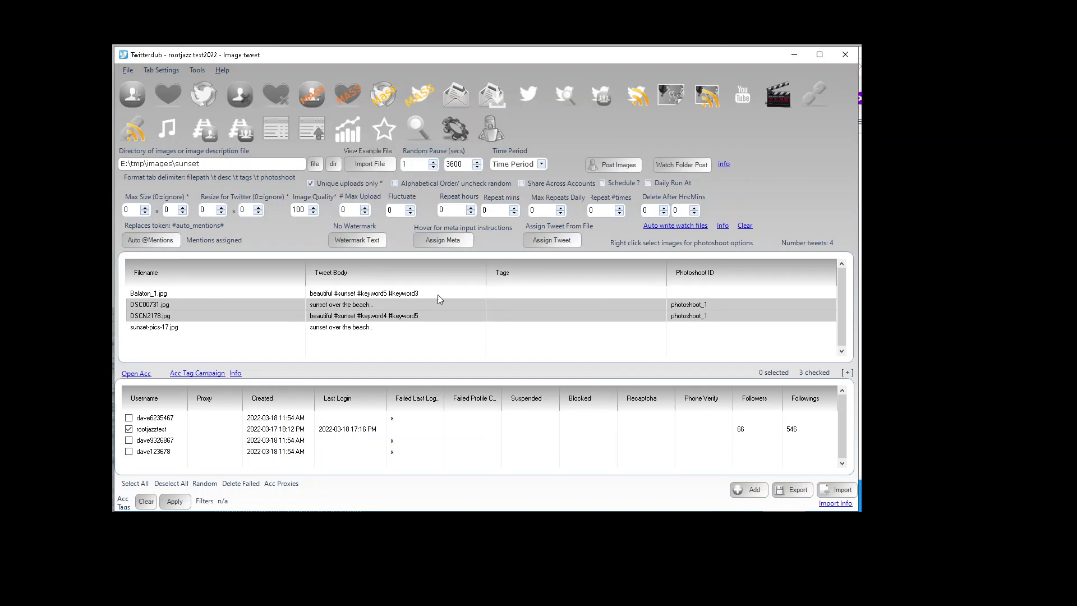
# Step: Open Assign Meta and append the #auto_mentions# token to the 'sunset over the beach' description
pyautogui.click(435, 238)
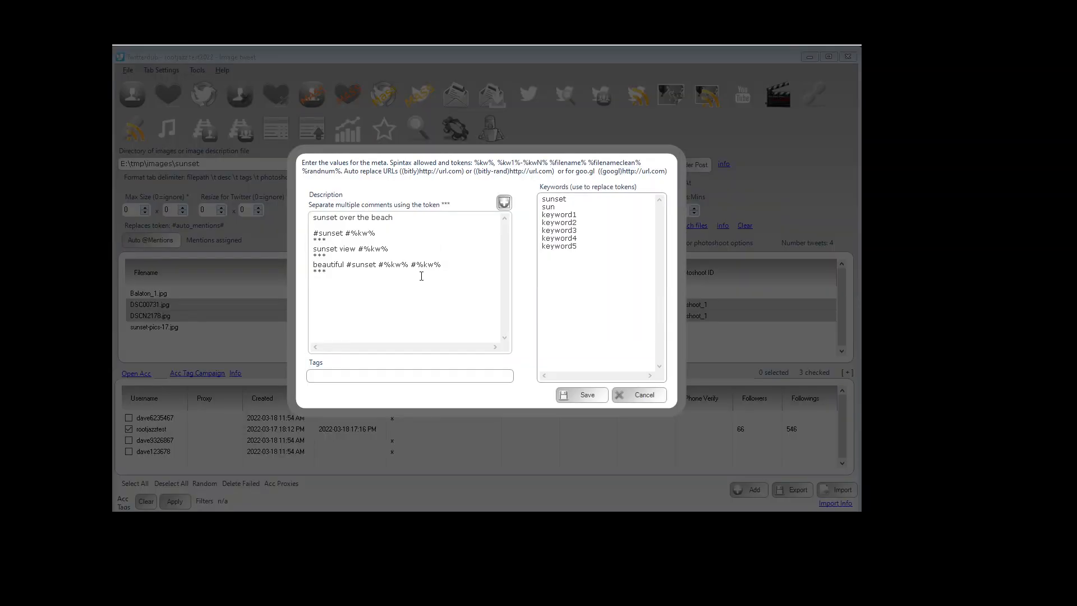
pyautogui.click(382, 302)
pyautogui.write('#auto_mentions#')
pyautogui.hotkey('ctrl', 'shift', 'Left')
pyautogui.hotkey('ctrl', 'c')
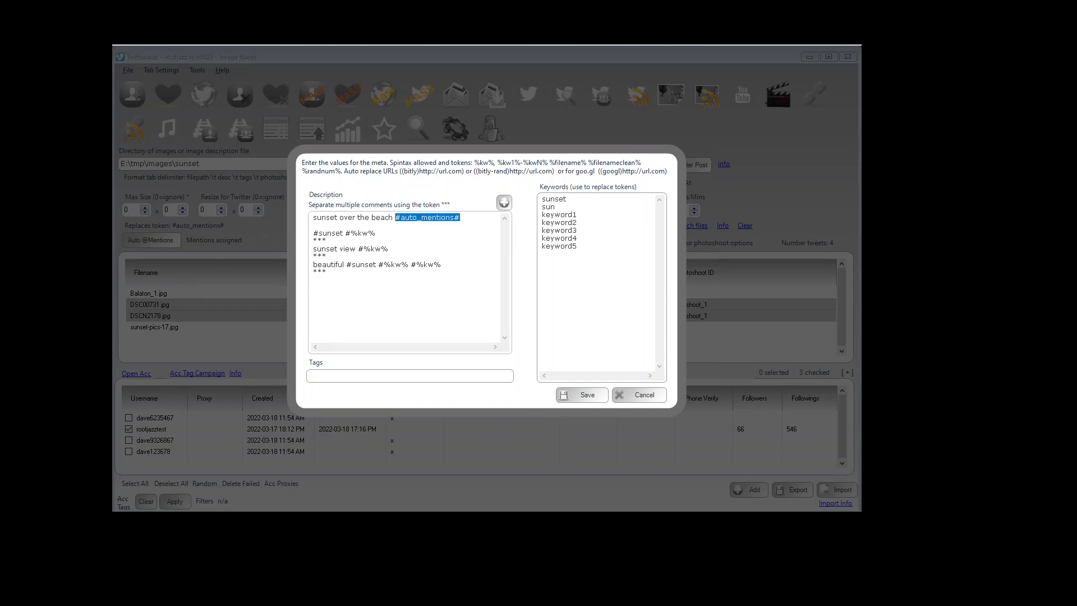
# Step: Paste the #auto_mentions# token on a new line after each remaining description and save the meta
pyautogui.click(415, 221)
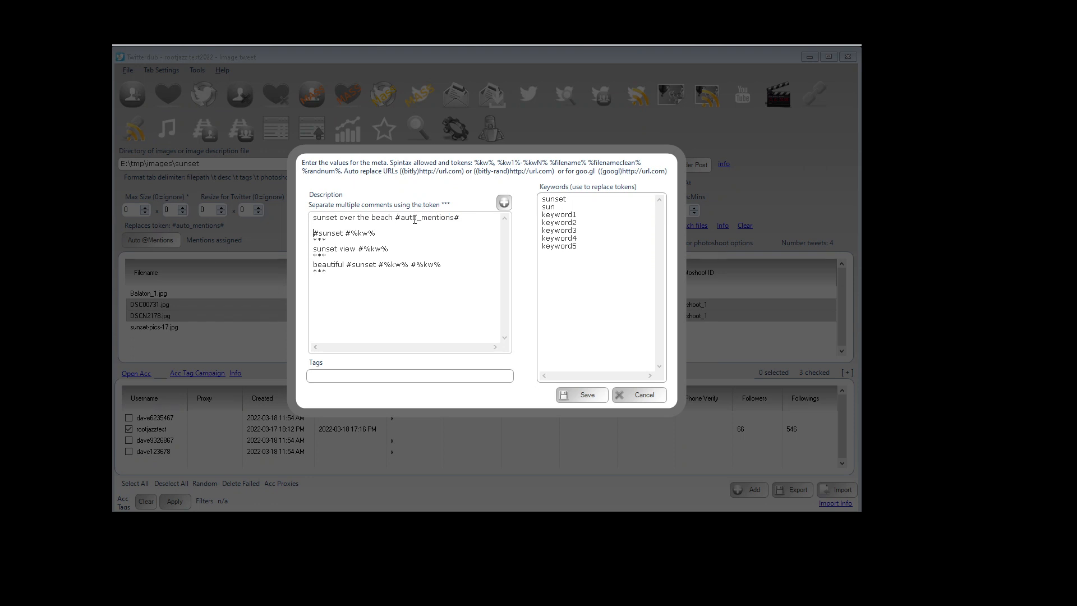
pyautogui.press('Return')
pyautogui.press('Return')
pyautogui.hotkey('ctrl', 'v')
pyautogui.press('Down')
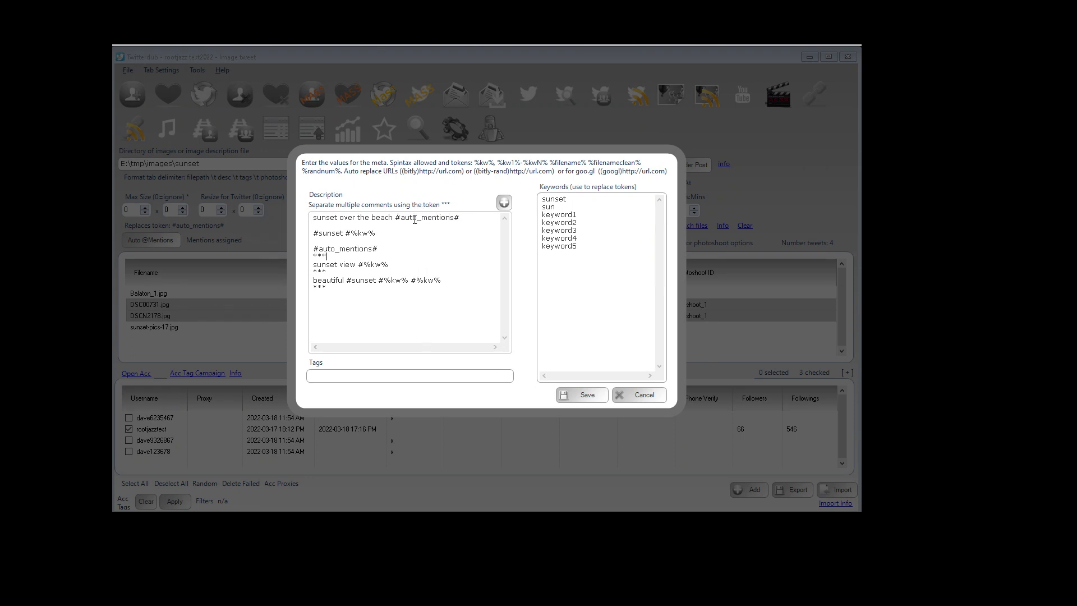
pyautogui.press('Return')
pyautogui.press('Return')
pyautogui.hotkey('ctrl', 'v')
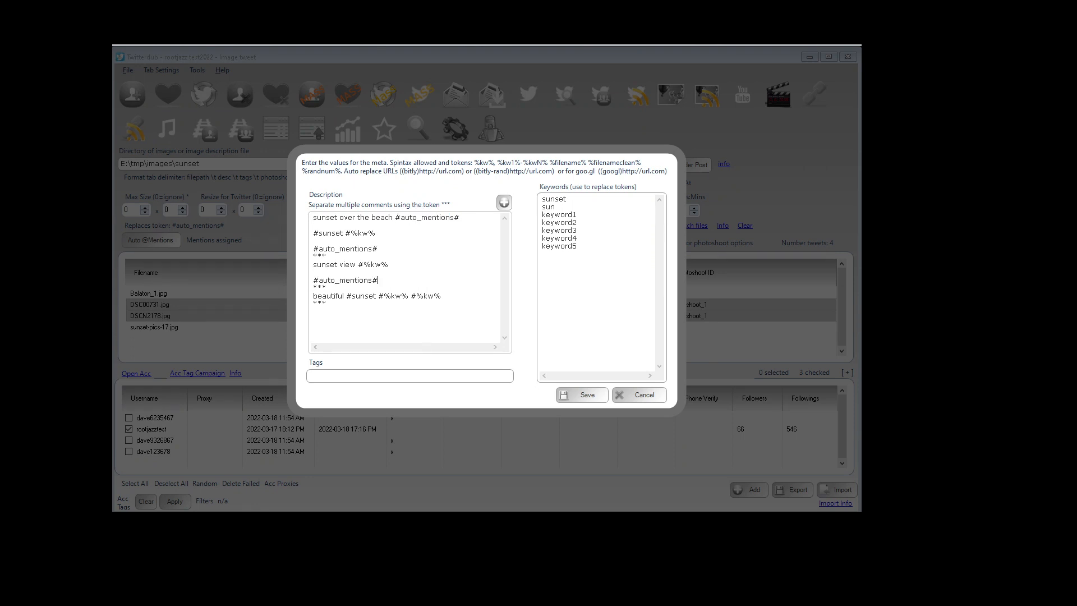
pyautogui.press('Return')
pyautogui.press('Return')
pyautogui.hotkey('ctrl', 'v')
pyautogui.click(579, 395)
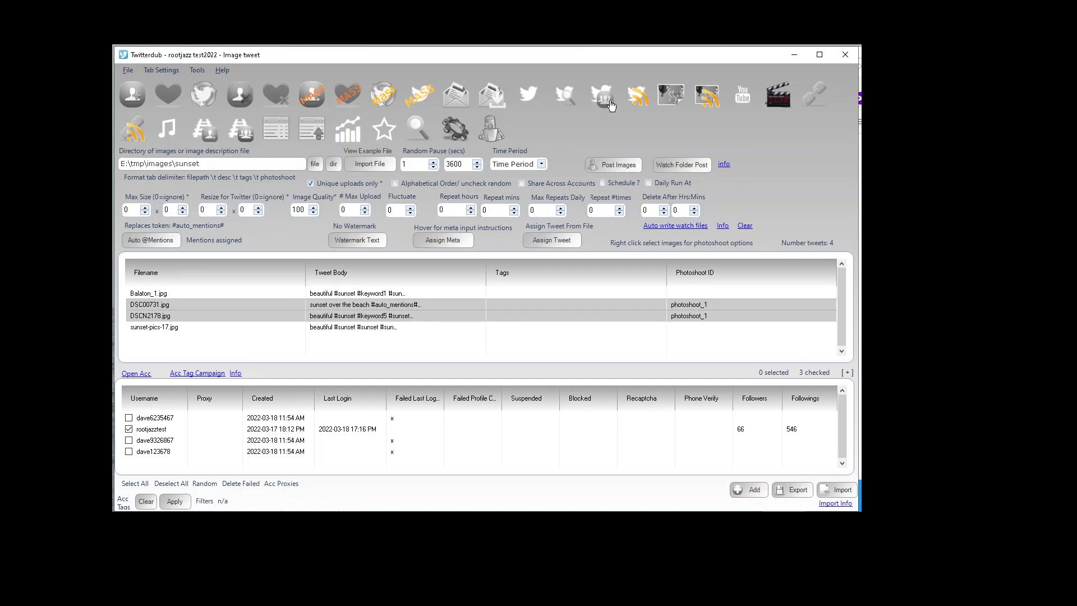
pyautogui.click(559, 104)
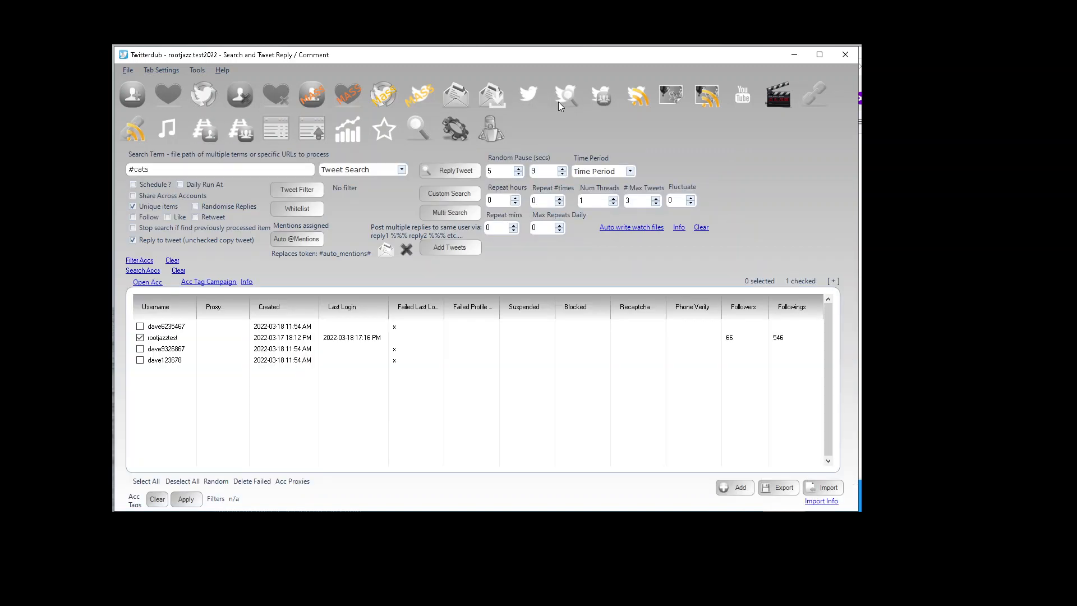
pyautogui.click(312, 241)
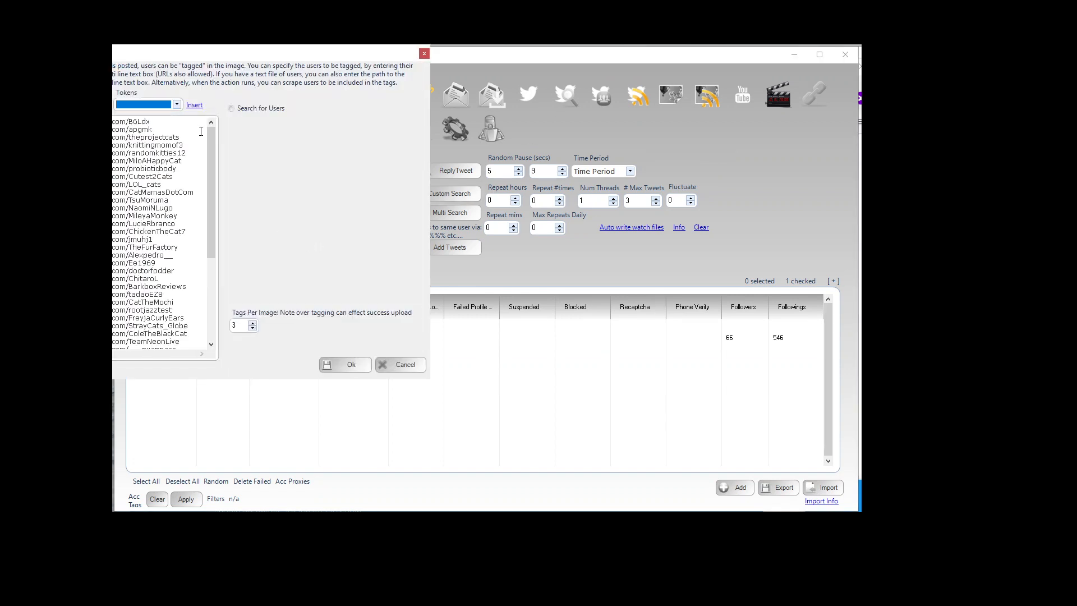
pyautogui.moveTo(207, 139)
pyautogui.mouseDown()
pyautogui.moveTo(219, 251)
pyautogui.moveTo(211, 130)
pyautogui.mouseUp()
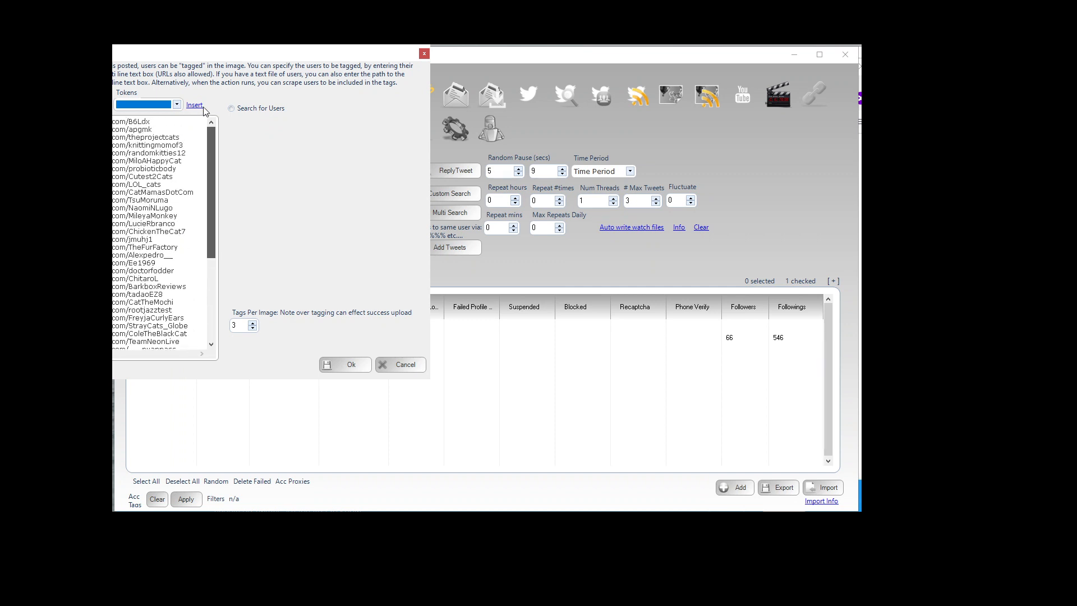
pyautogui.click(247, 108)
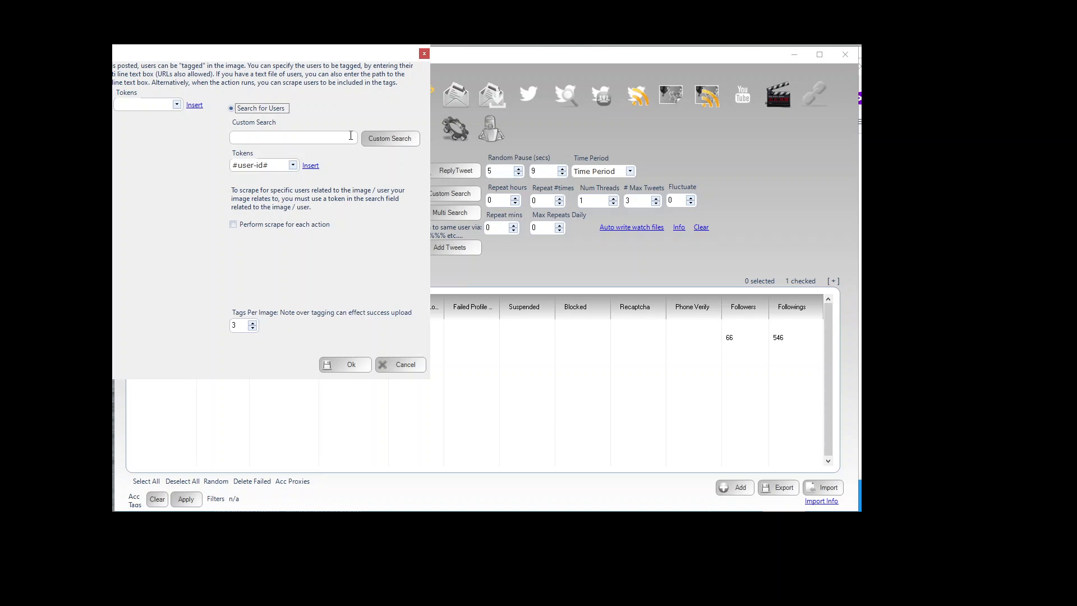
pyautogui.click(293, 165)
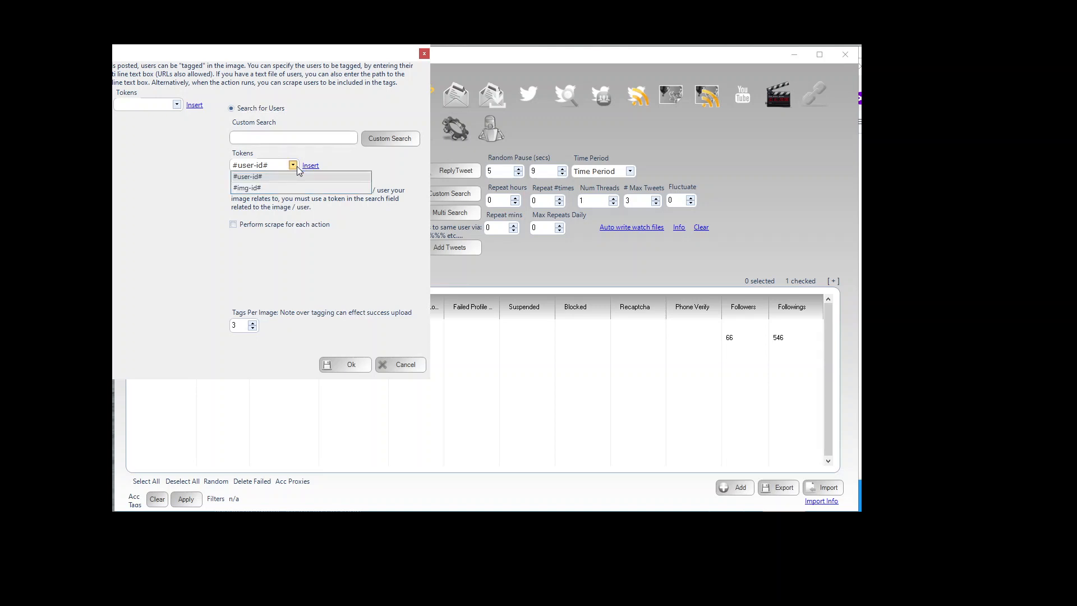
pyautogui.click(277, 186)
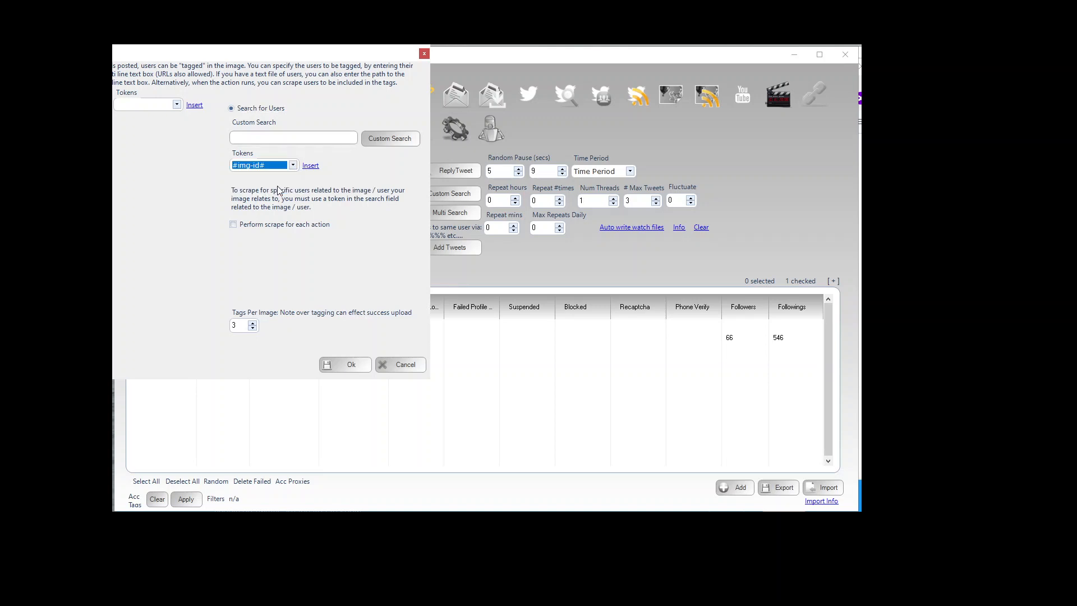
pyautogui.click(286, 166)
pyautogui.click(270, 178)
pyautogui.click(282, 166)
pyautogui.click(268, 187)
# Step: Build a custom user search using Likers, keeping the items to return at 0
pyautogui.click(376, 140)
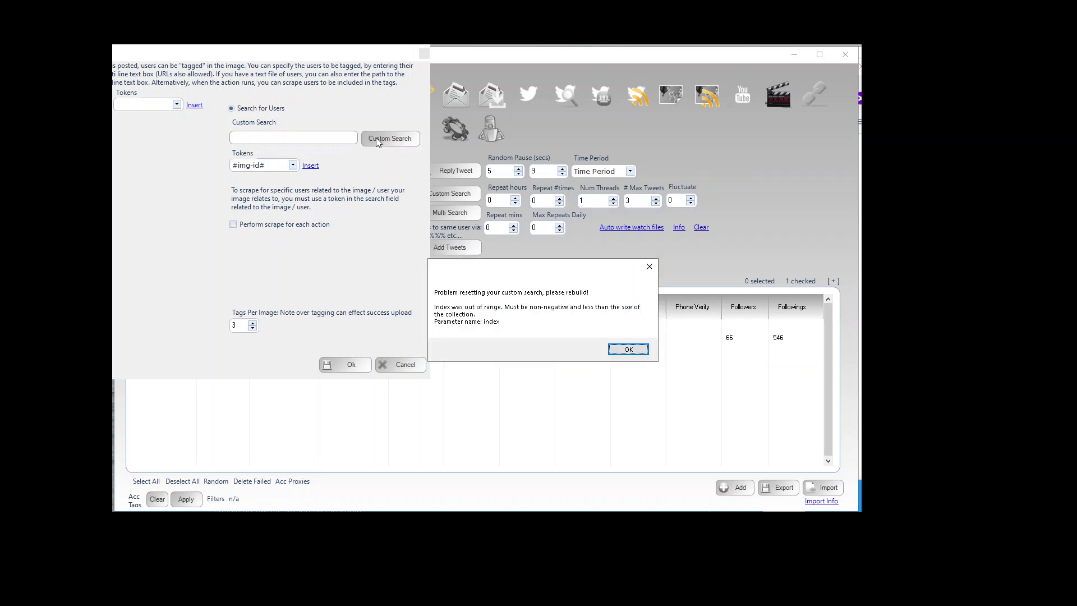
pyautogui.click(613, 350)
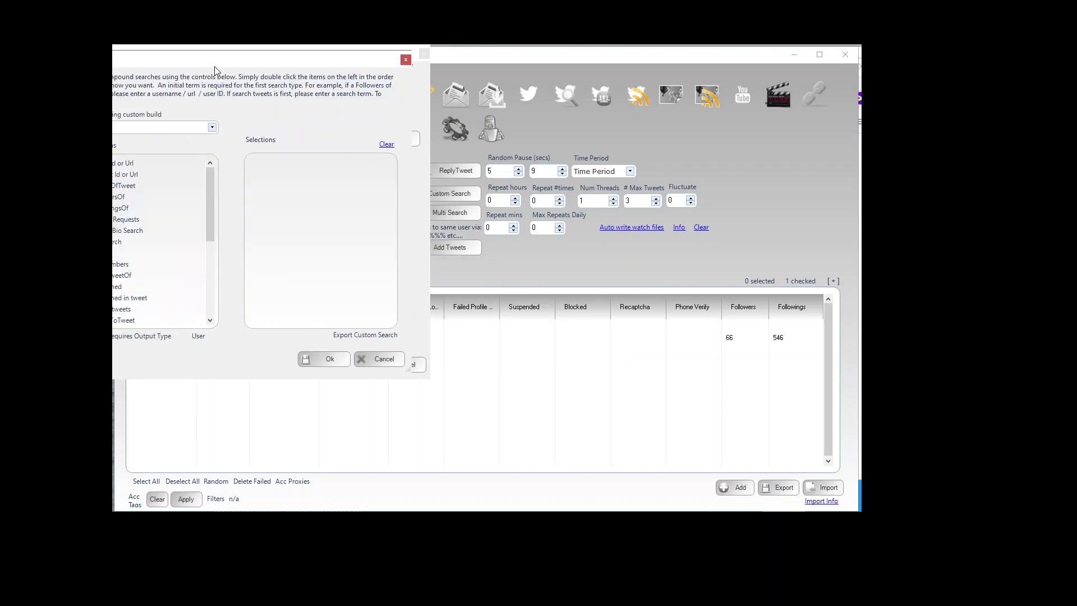
pyautogui.moveTo(214, 66); pyautogui.dragTo(439, 128)
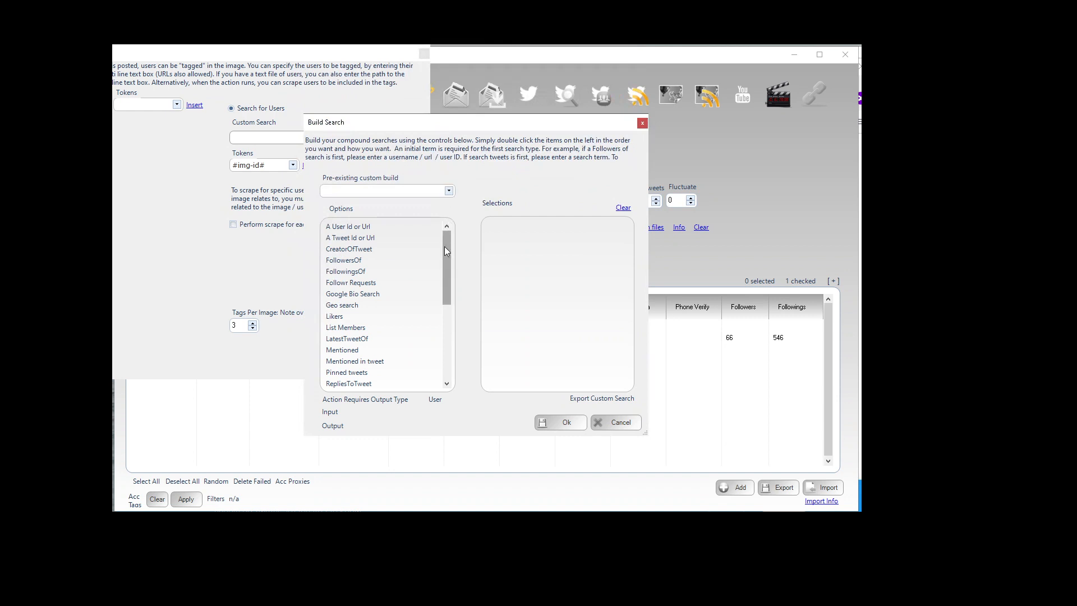
pyautogui.moveTo(446, 281); pyautogui.dragTo(447, 295)
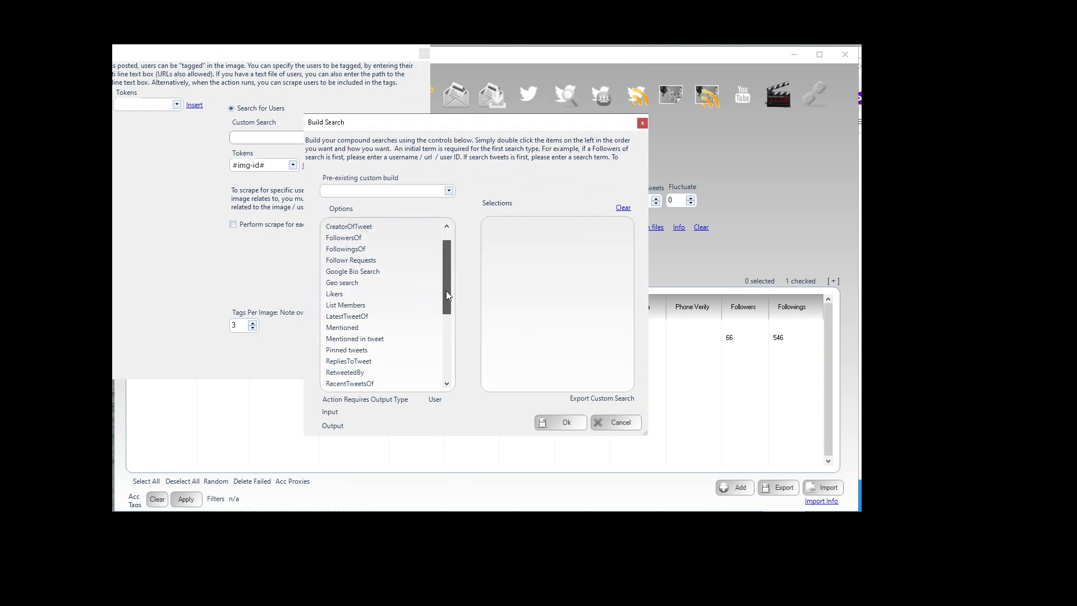
pyautogui.moveTo(447, 295); pyautogui.dragTo(446, 309)
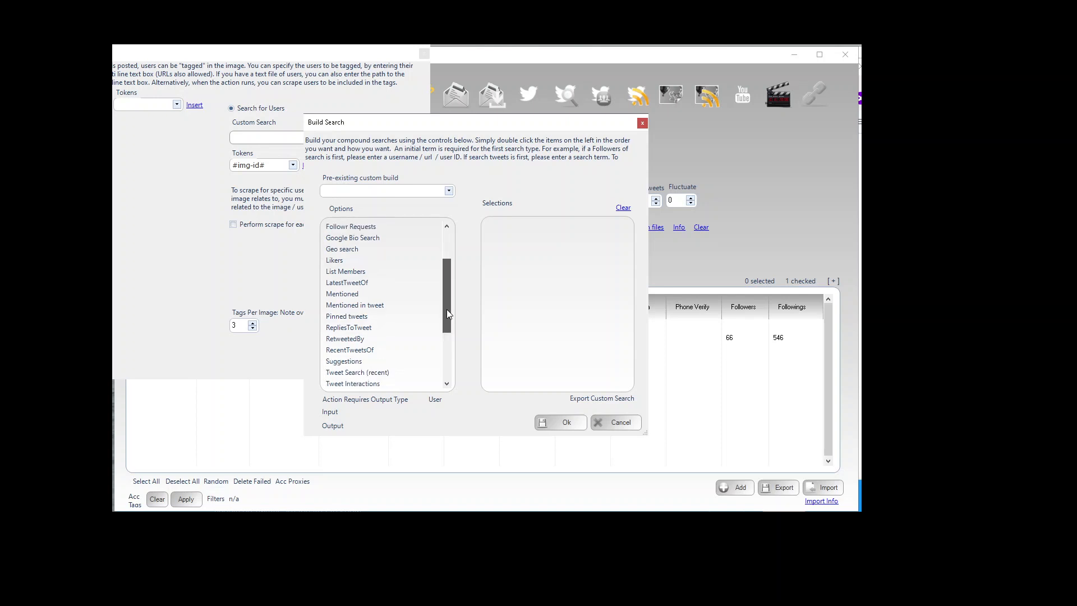
pyautogui.doubleClick(345, 259)
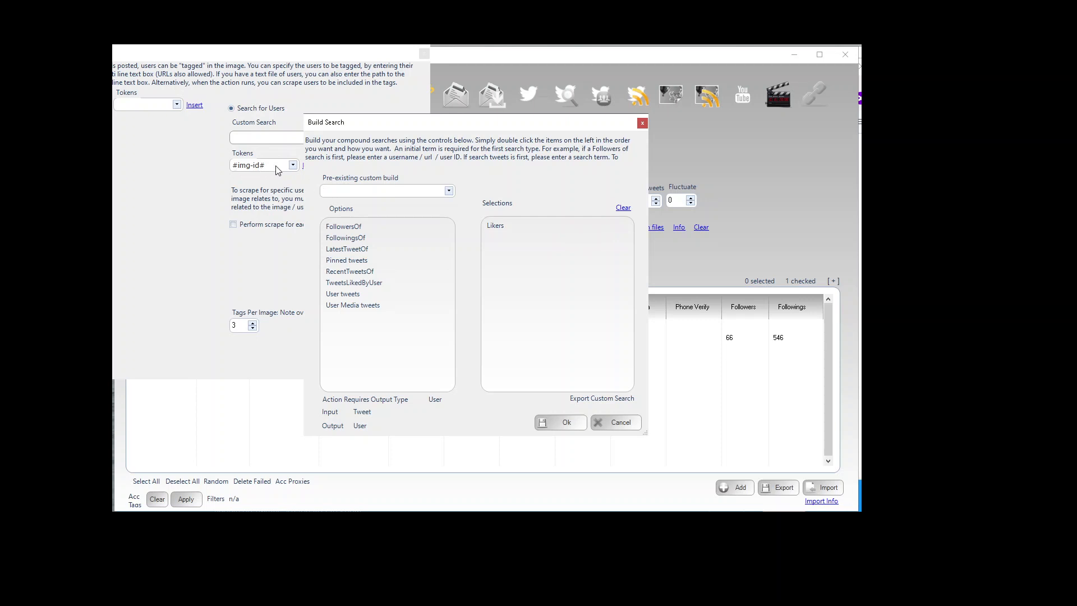
pyautogui.doubleClick(521, 223)
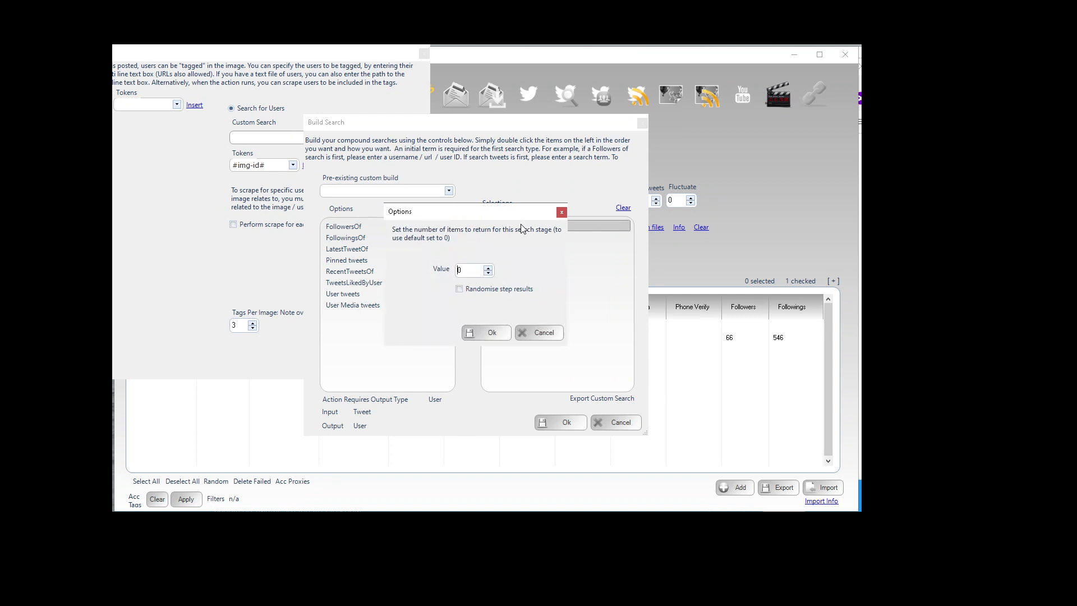
pyautogui.click(494, 334)
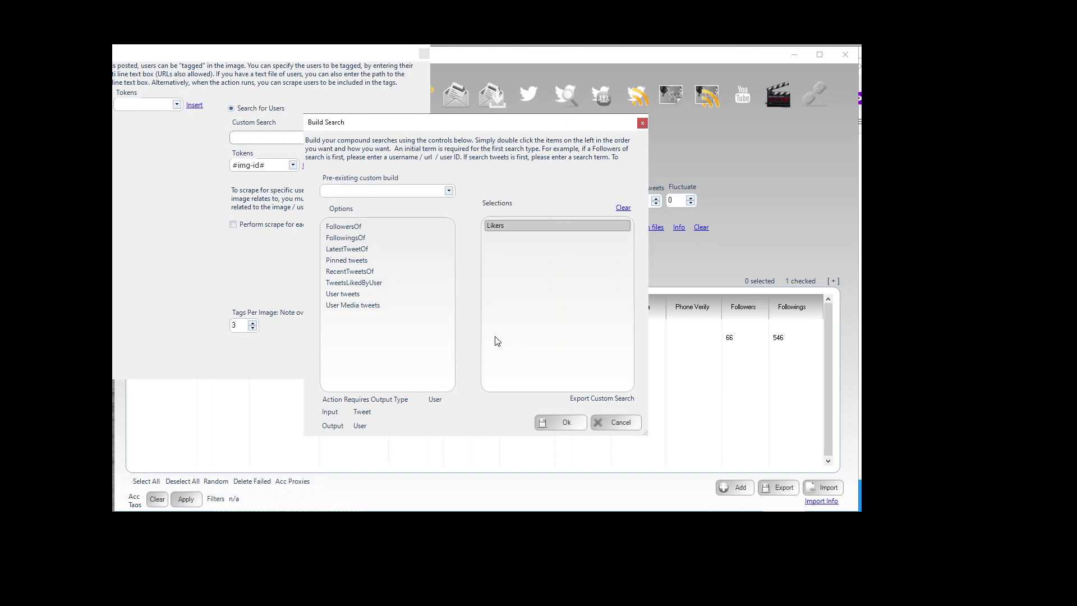
pyautogui.click(549, 421)
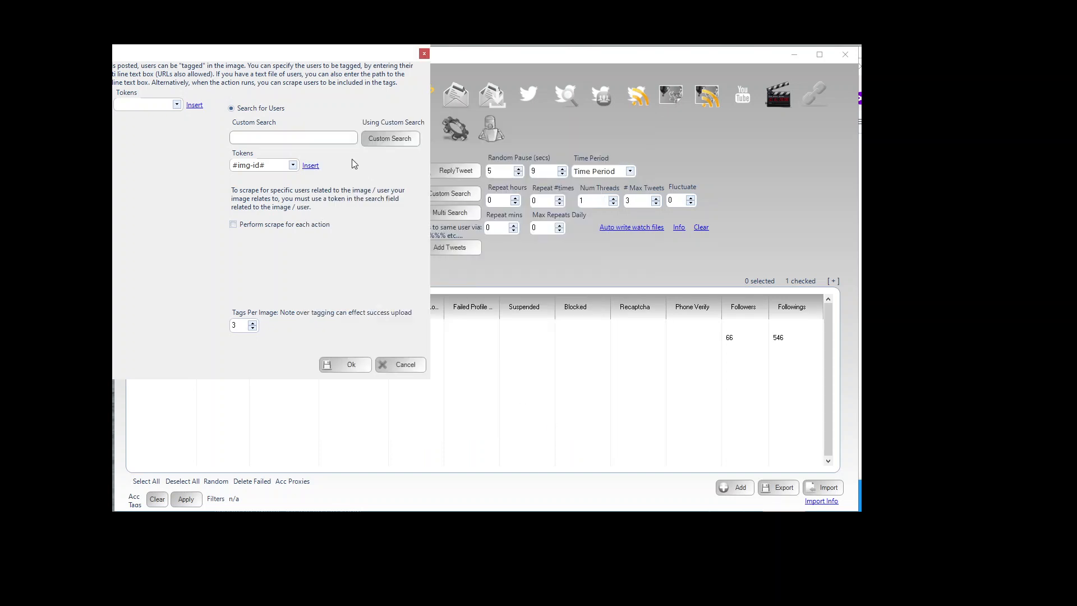
# Step: Enable Perform scrape for each action and confirm the user tags settings
pyautogui.moveTo(221, 52); pyautogui.dragTo(327, 90)
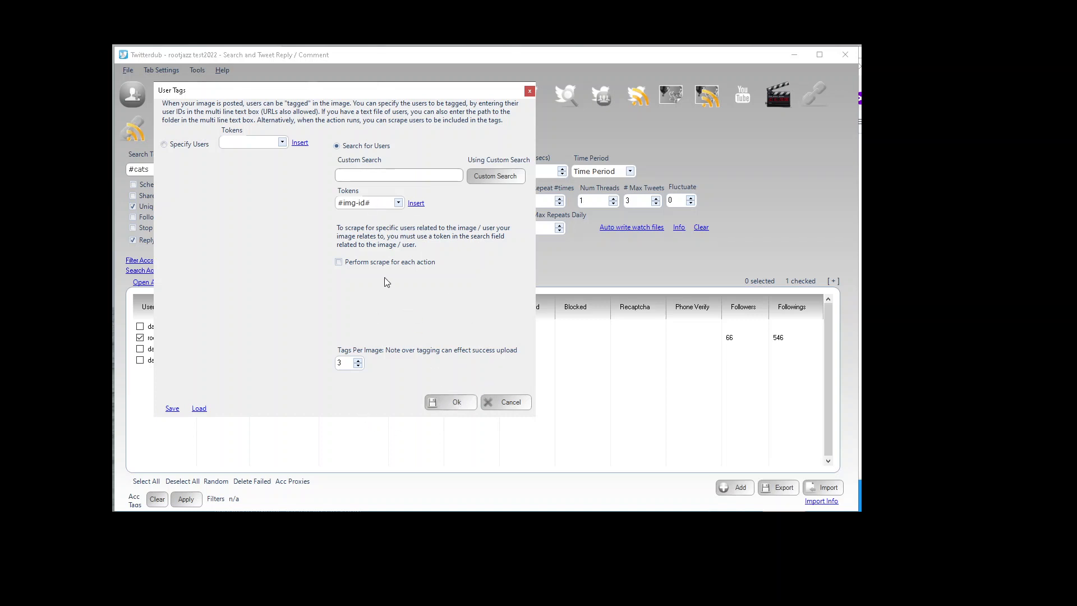
pyautogui.click(363, 263)
pyautogui.click(455, 402)
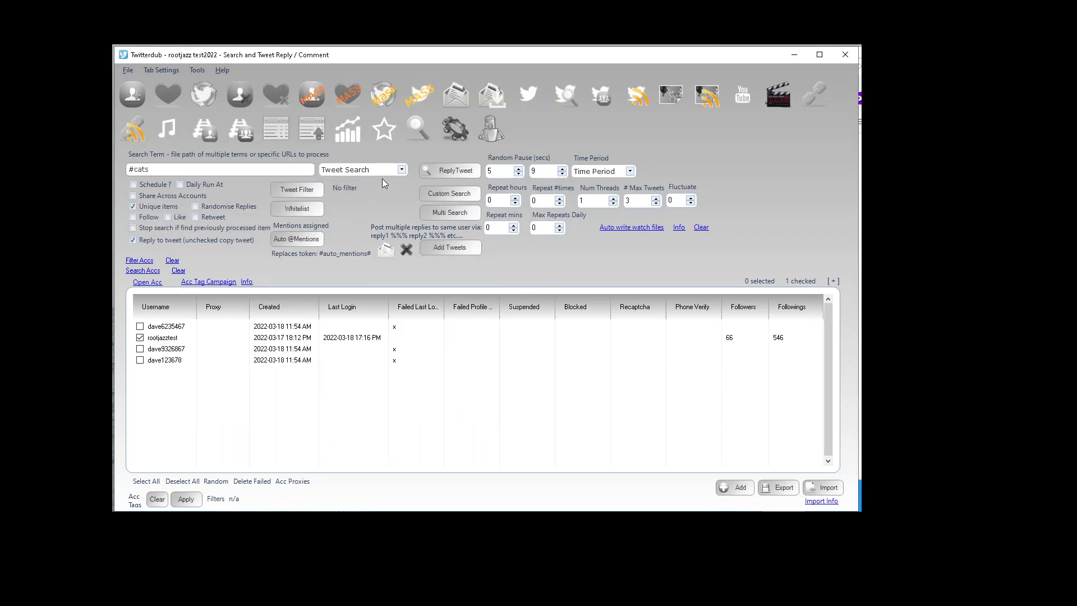
# Step: Set the #cats search to a custom Tweet Search (popular) build and create the ReplyTweet process
pyautogui.click(395, 172)
pyautogui.click(394, 173)
pyautogui.click(437, 190)
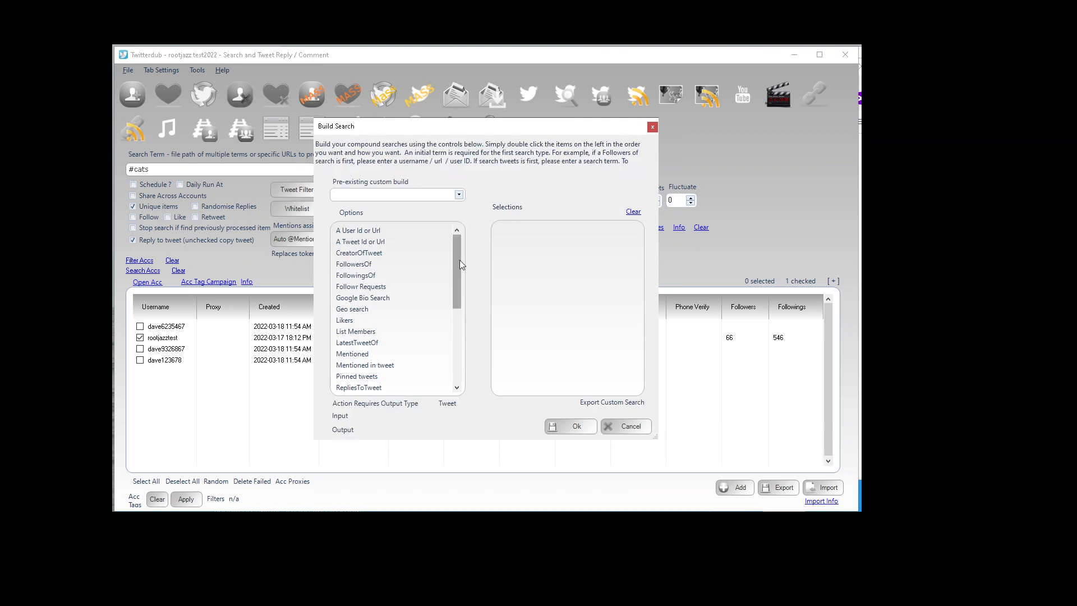
pyautogui.moveTo(460, 265); pyautogui.dragTo(459, 321)
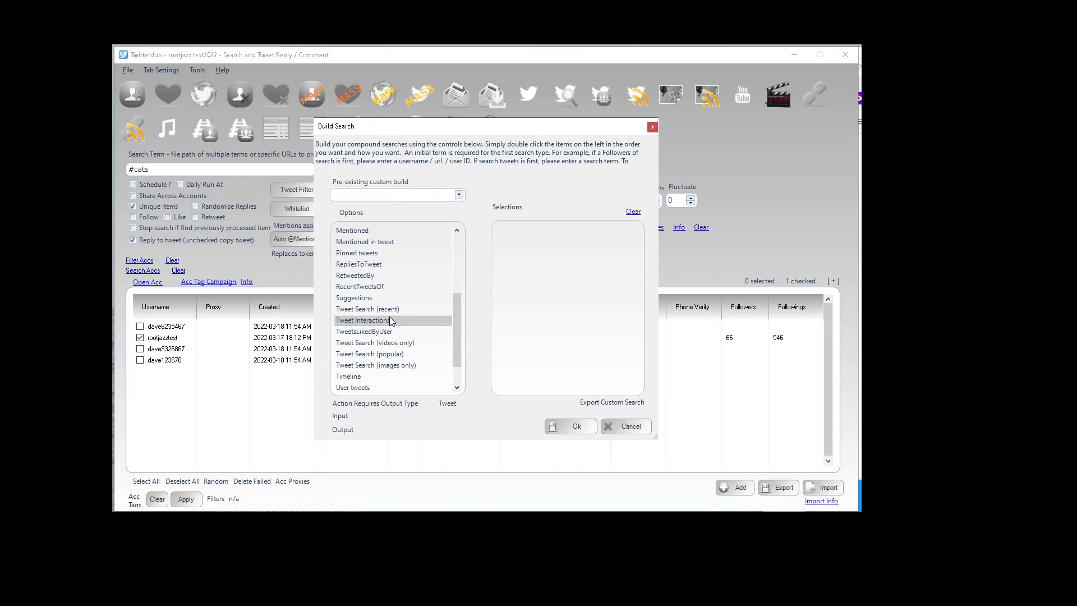
pyautogui.doubleClick(425, 354)
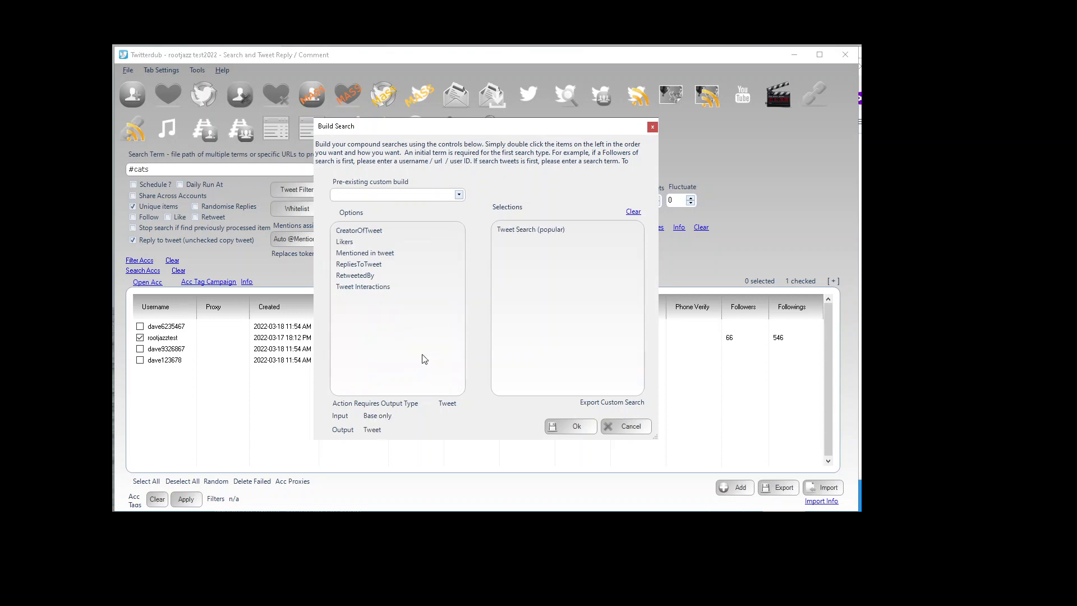
pyautogui.click(574, 425)
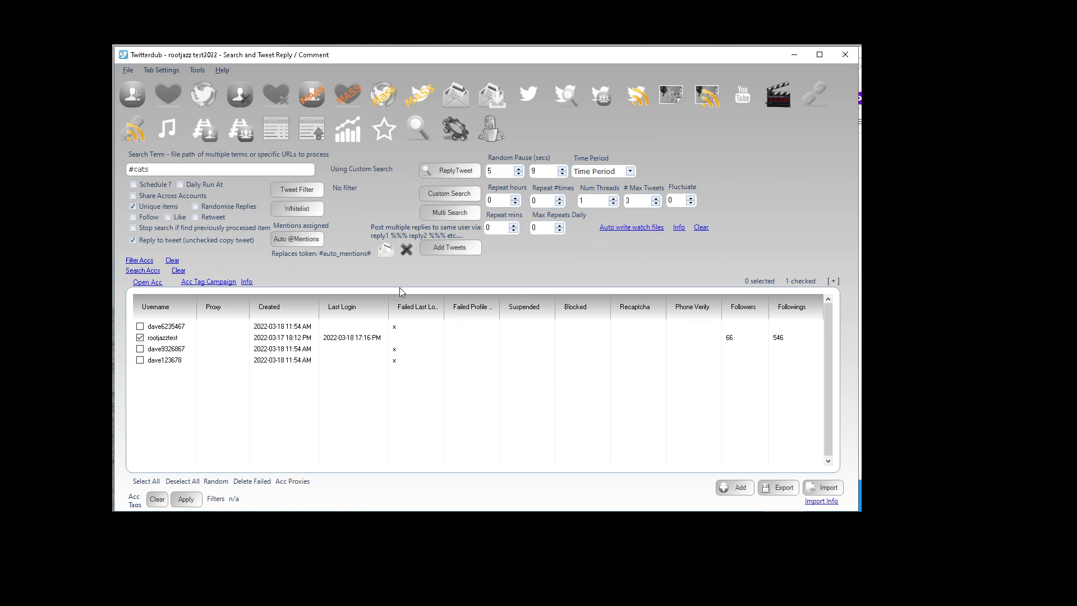
pyautogui.click(457, 172)
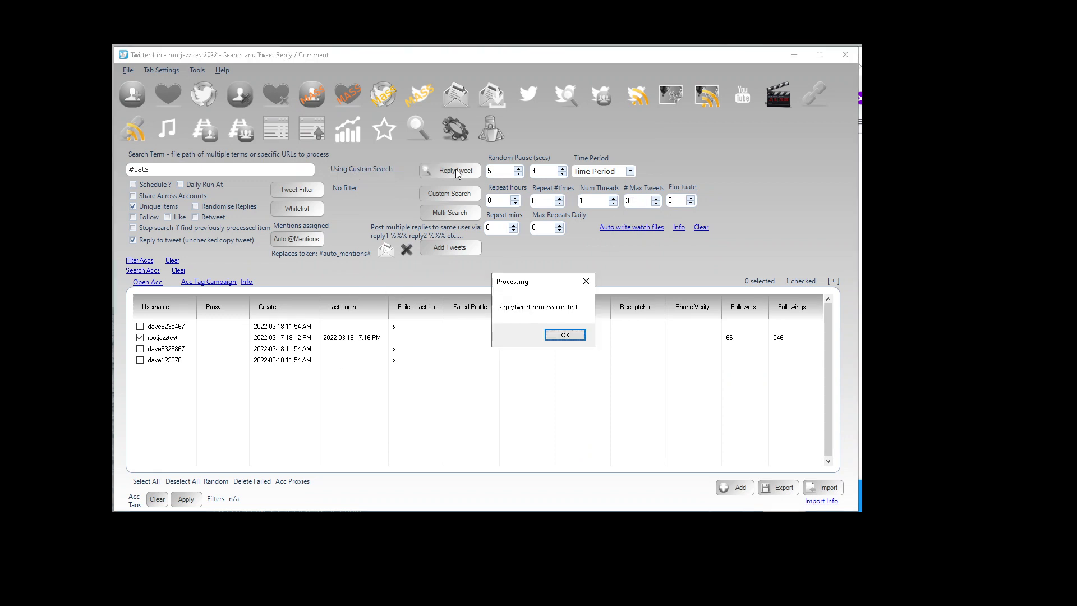
# Step: Open the processing list and read the real-time log of the #cats custom search ReplyTweet action
pyautogui.click(572, 336)
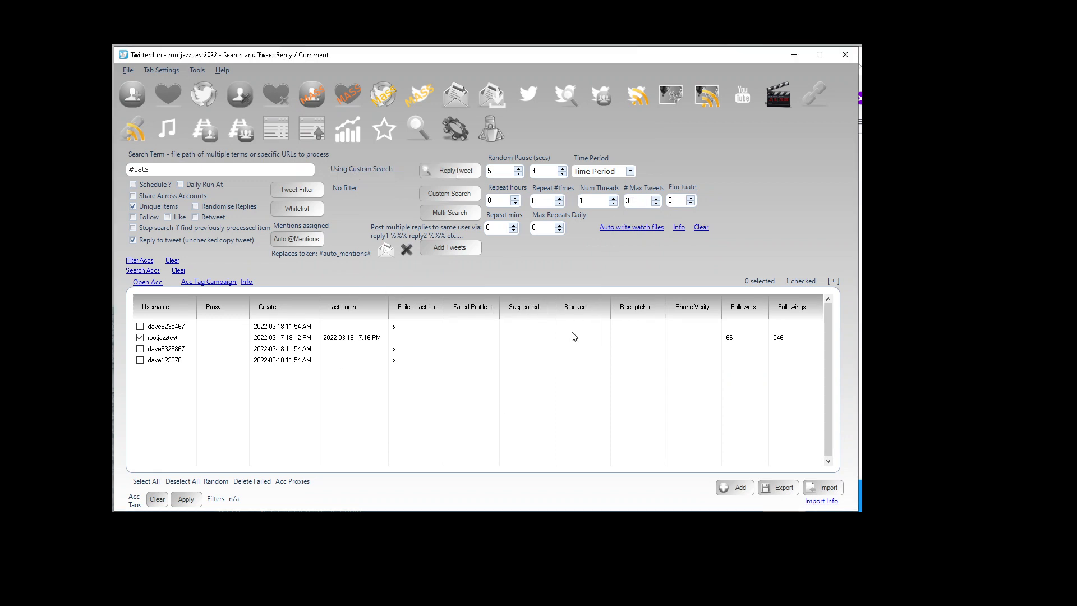
pyautogui.click(496, 143)
pyautogui.doubleClick(392, 249)
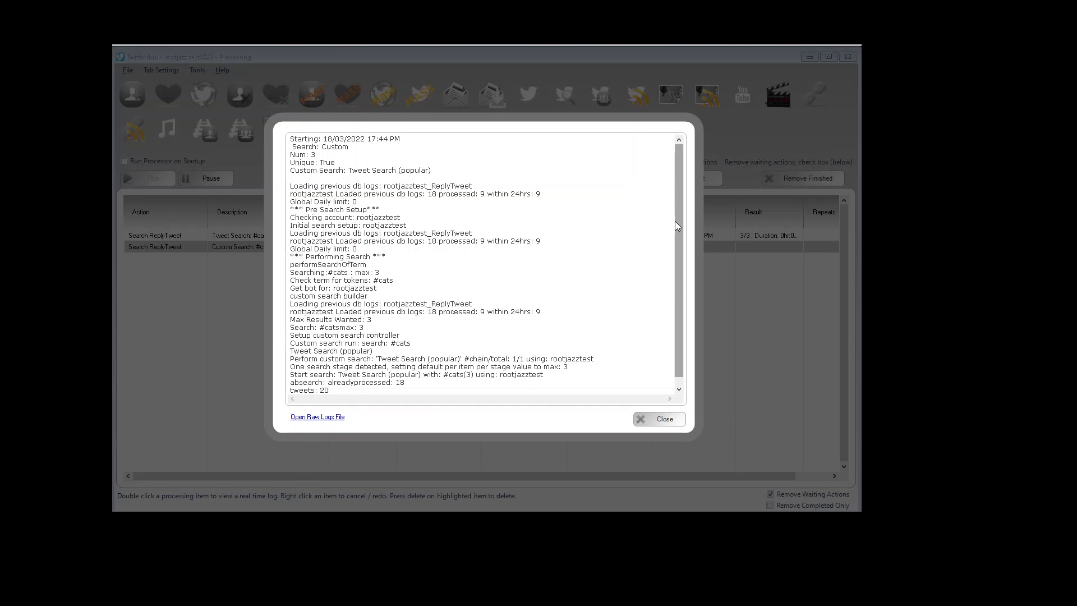
pyautogui.moveTo(674, 222); pyautogui.dragTo(675, 254)
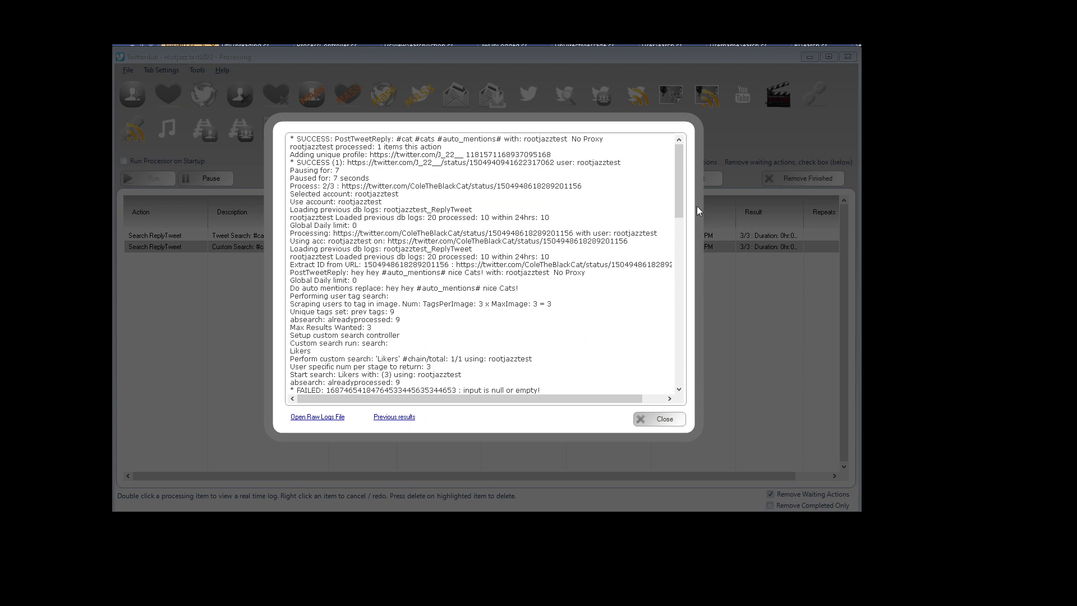
pyautogui.moveTo(680, 202); pyautogui.dragTo(682, 243)
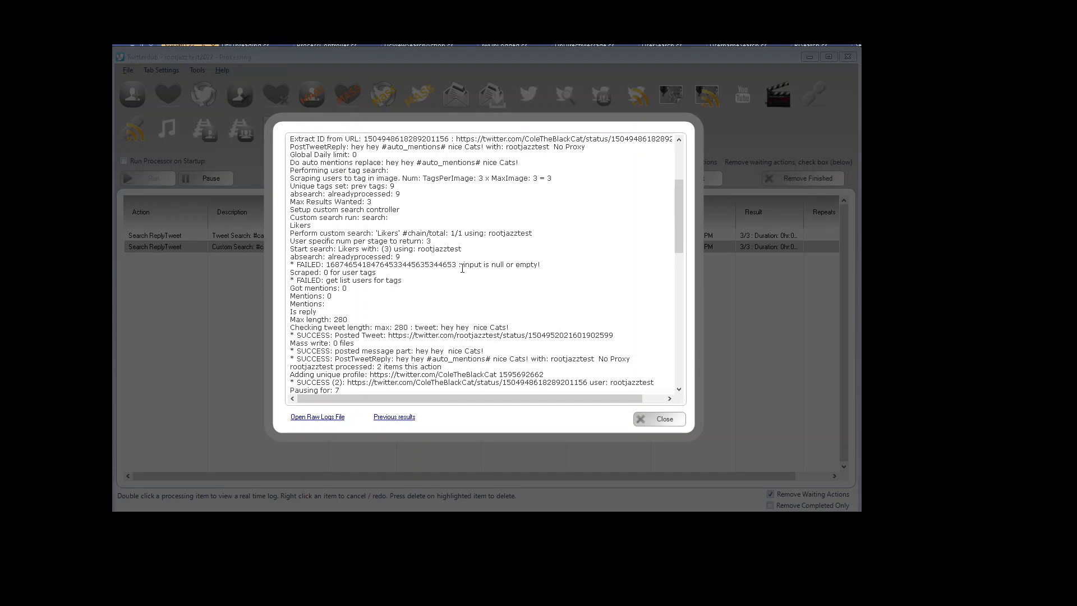
pyautogui.moveTo(464, 265); pyautogui.dragTo(559, 263)
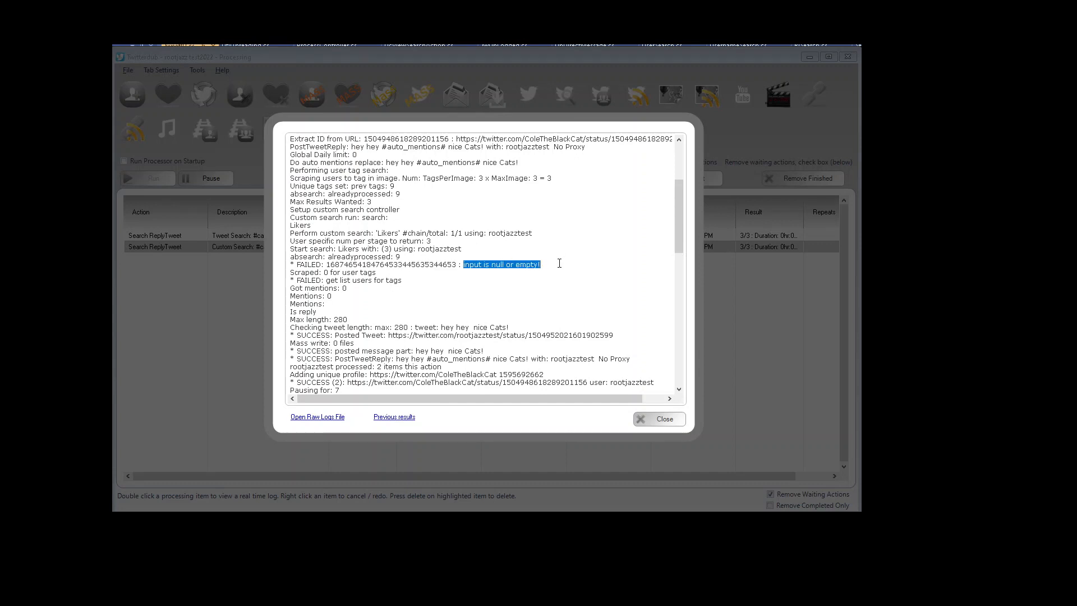
pyautogui.click(649, 424)
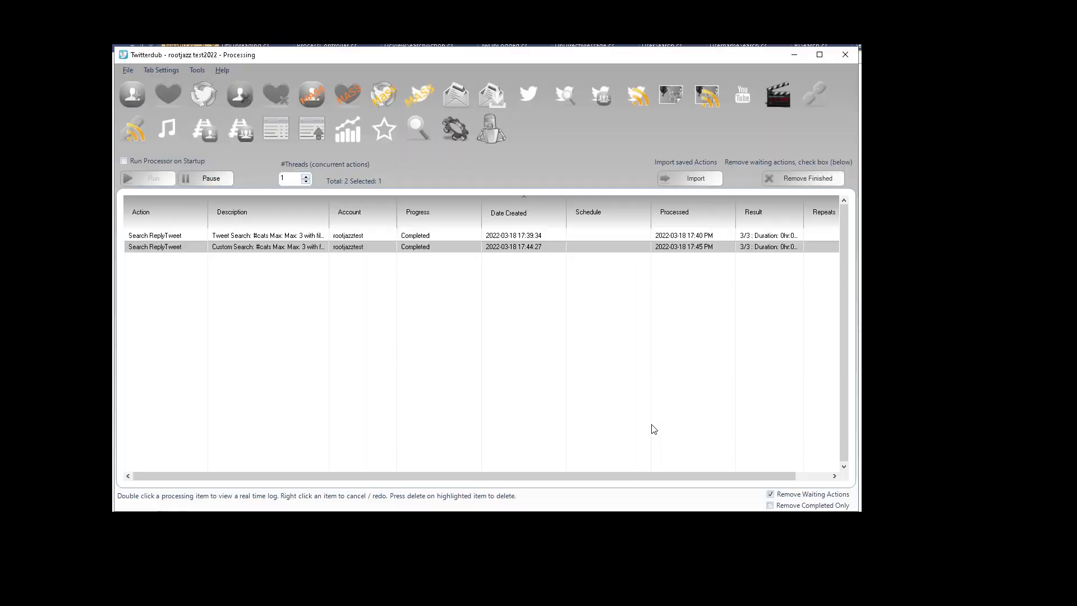
pyautogui.click(573, 96)
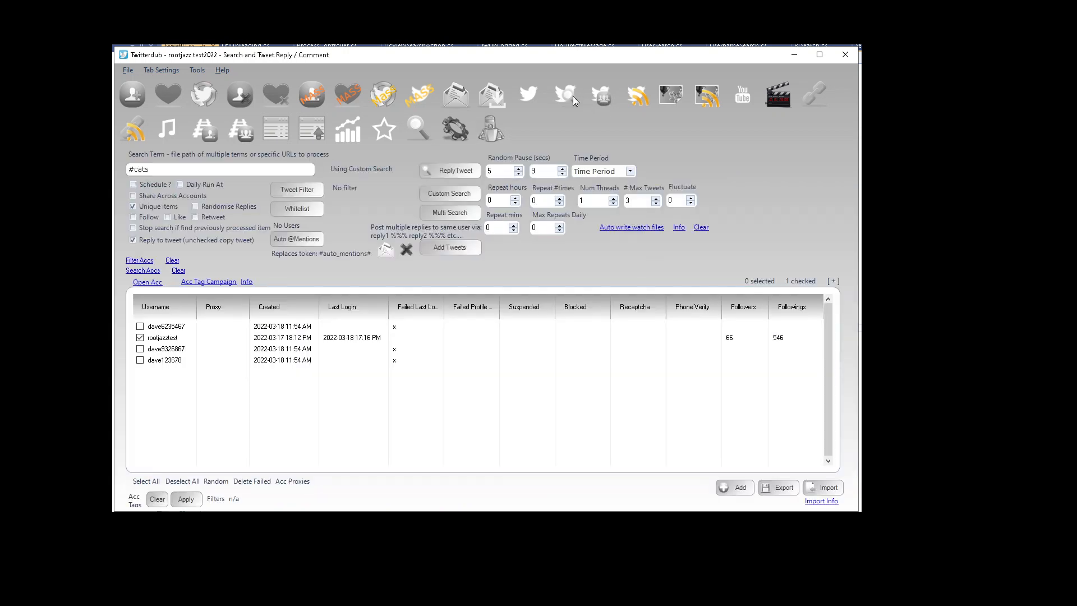
pyautogui.click(297, 238)
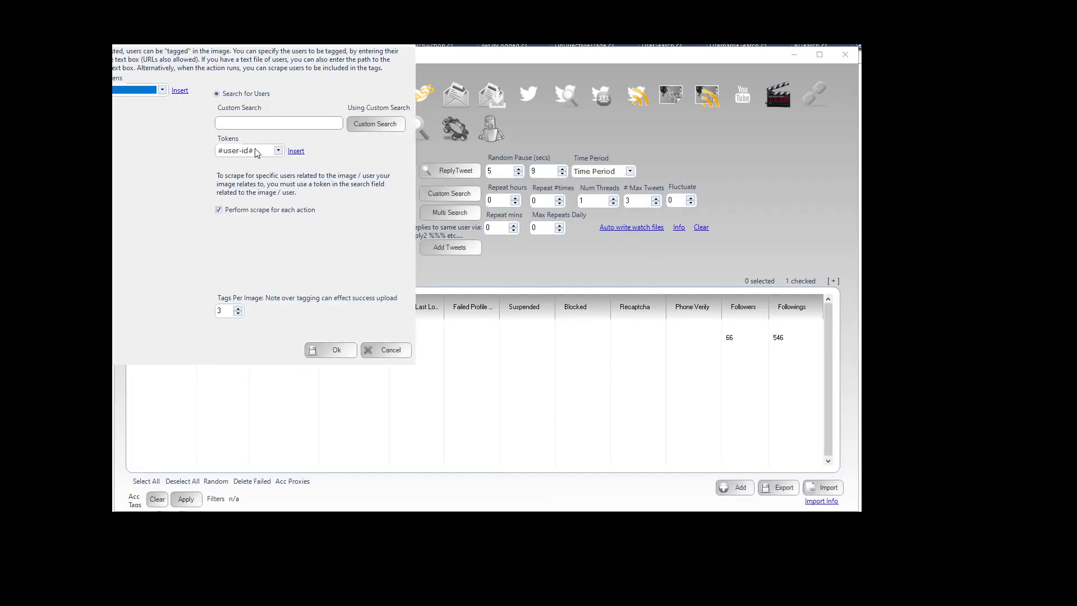
pyautogui.click(296, 151)
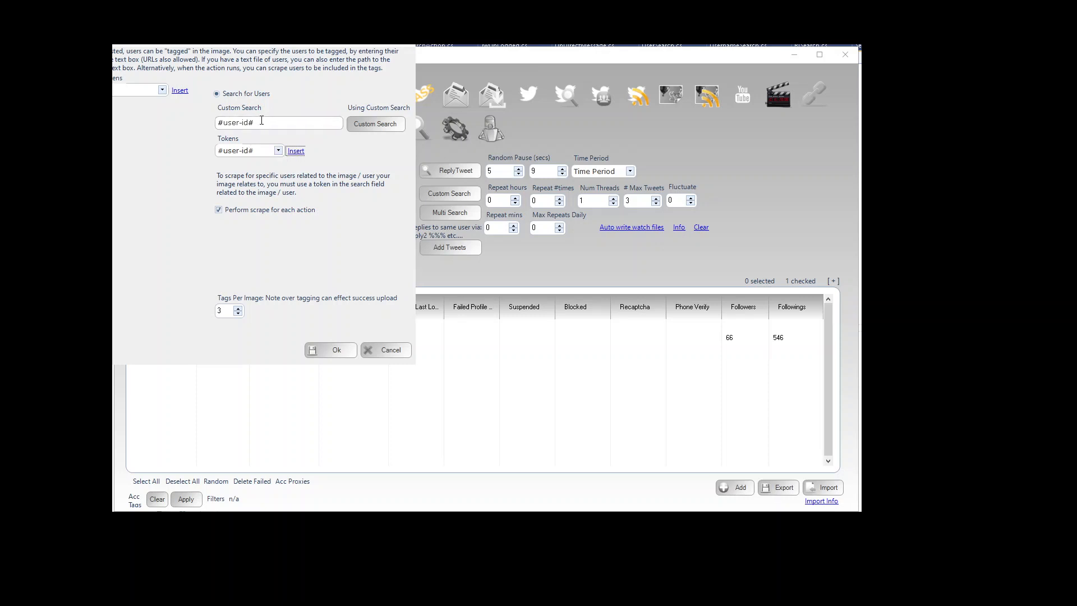
pyautogui.moveTo(262, 121); pyautogui.dragTo(168, 123)
pyautogui.press('BackSpace')
pyautogui.click(247, 150)
pyautogui.click(251, 175)
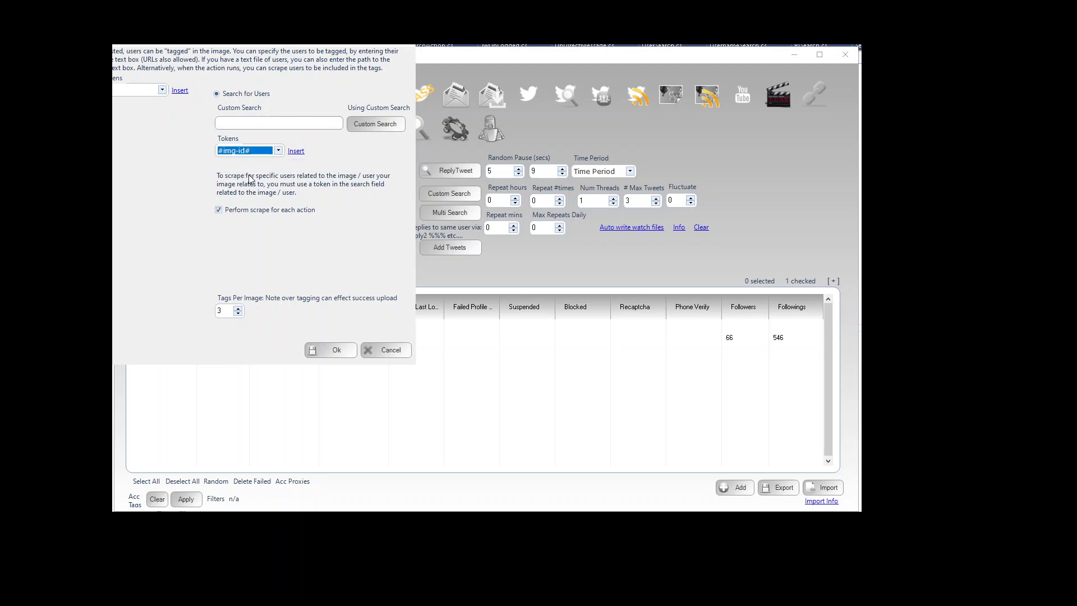
pyautogui.click(295, 152)
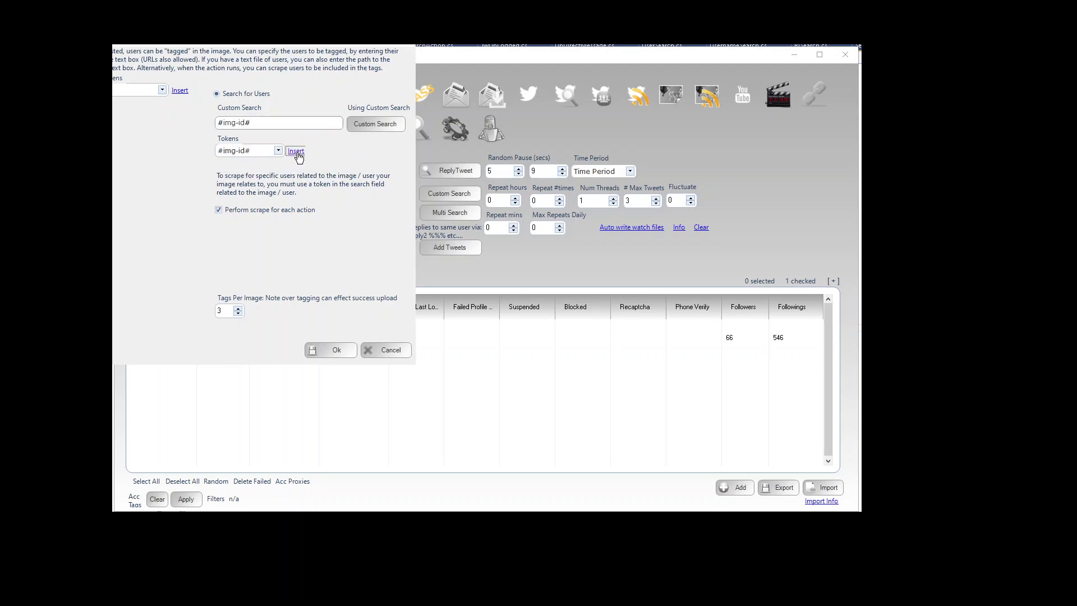
pyautogui.moveTo(265, 123); pyautogui.dragTo(182, 120)
pyautogui.click(369, 122)
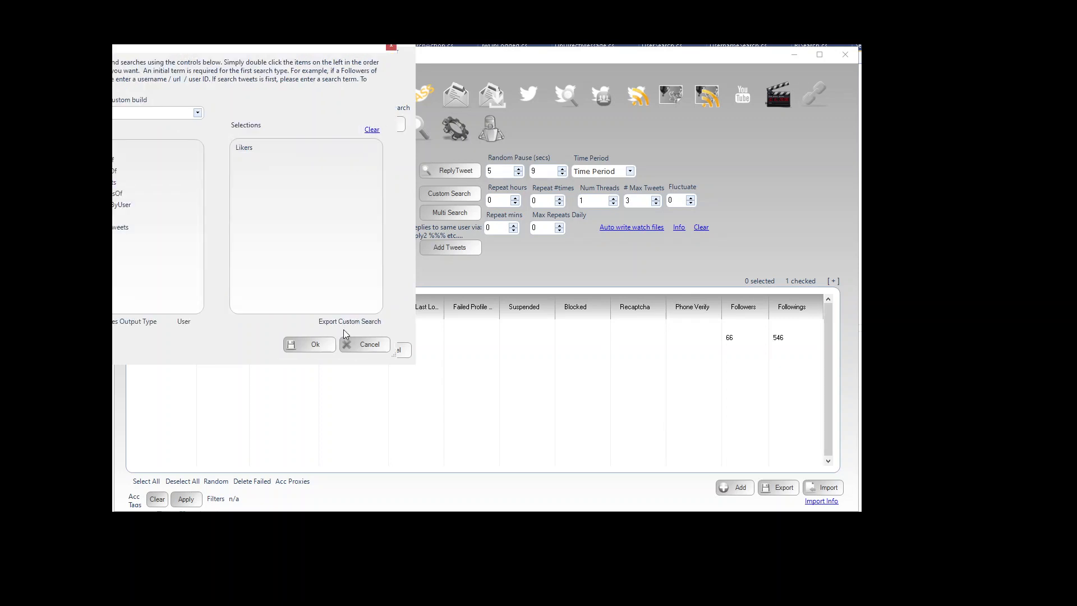
pyautogui.click(315, 346)
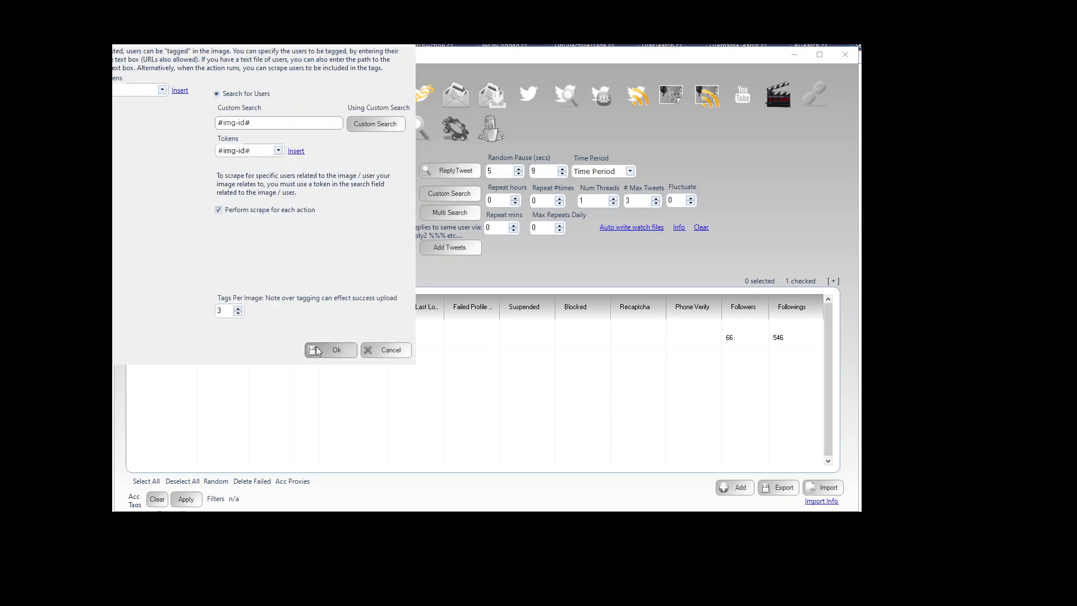
pyautogui.click(321, 354)
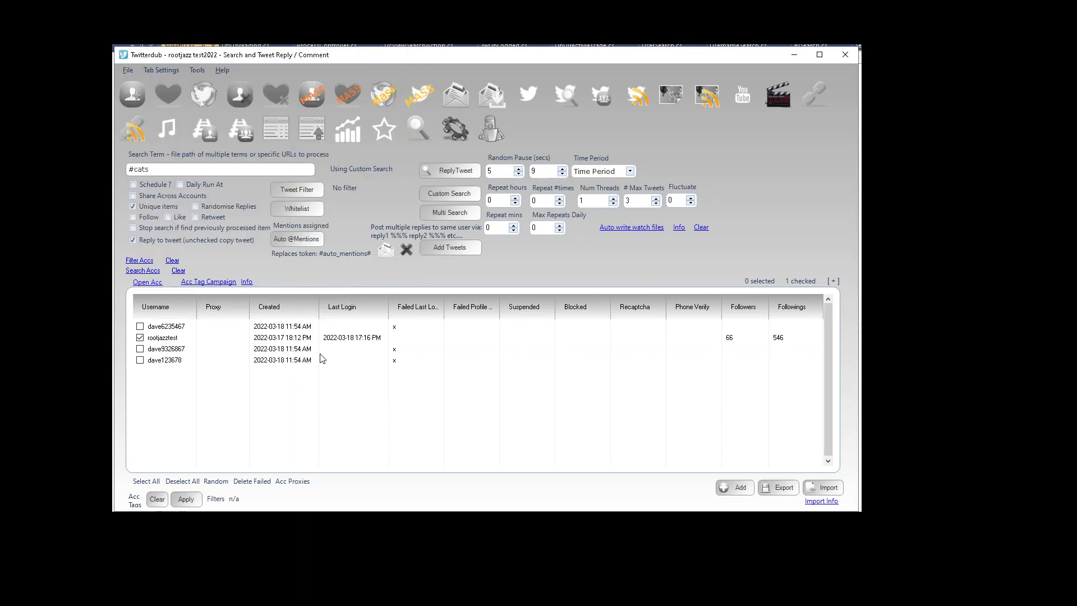
# Step: Create another ReplyTweet process and follow its real-time log in the processing list
pyautogui.click(454, 176)
pyautogui.click(562, 335)
pyautogui.click(491, 134)
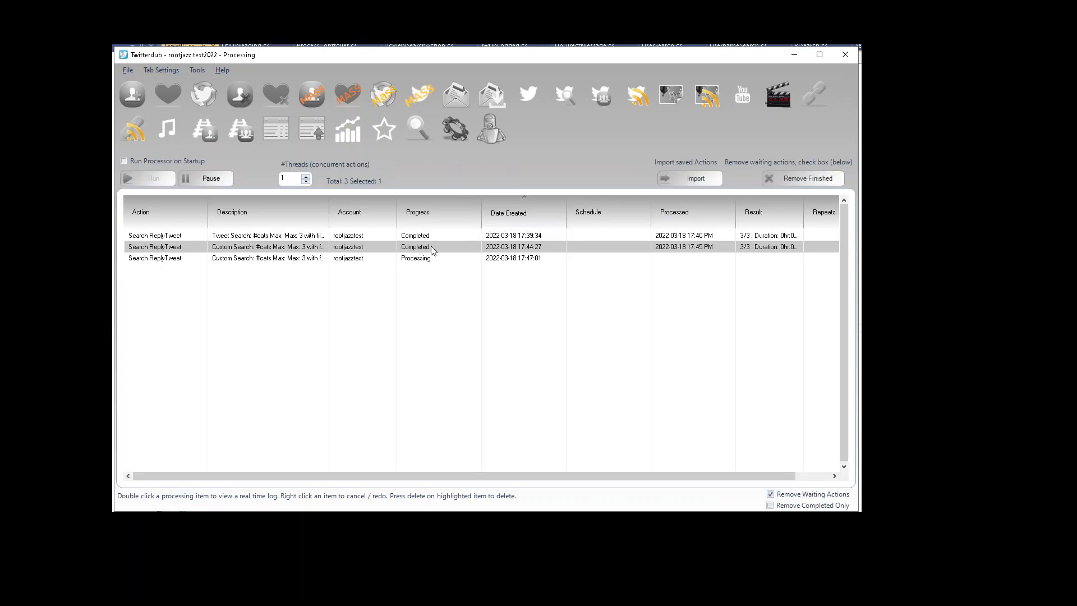
pyautogui.doubleClick(422, 257)
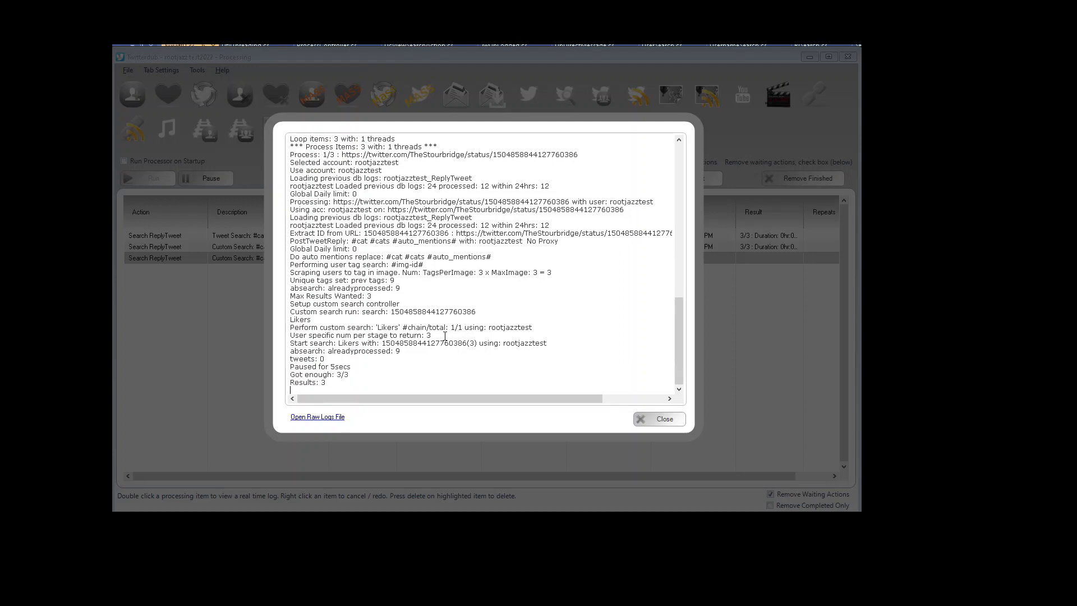
pyautogui.moveTo(431, 335); pyautogui.dragTo(291, 333)
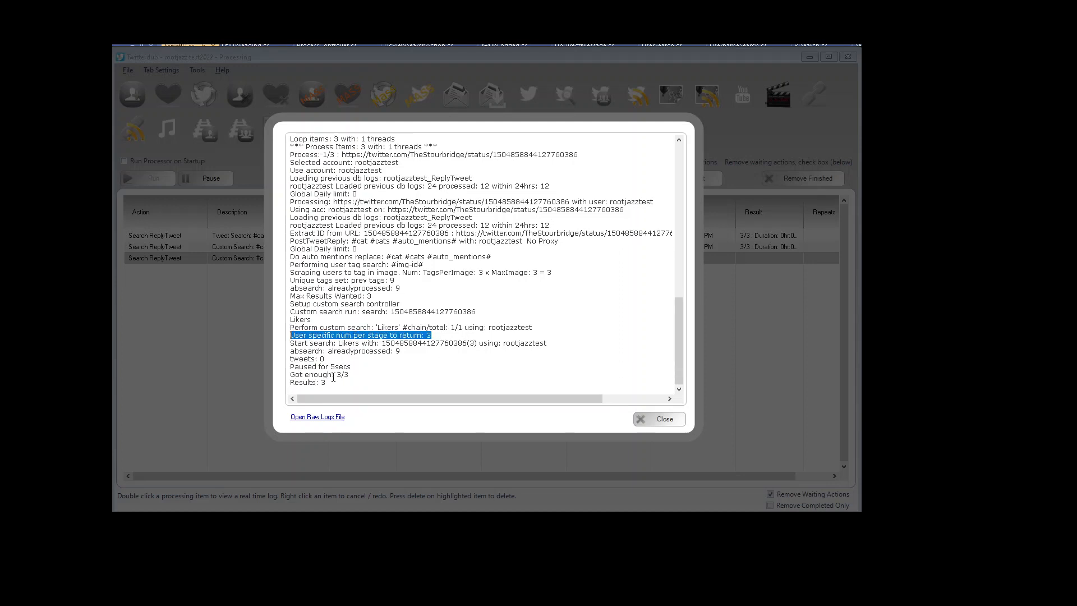
pyautogui.click(352, 358)
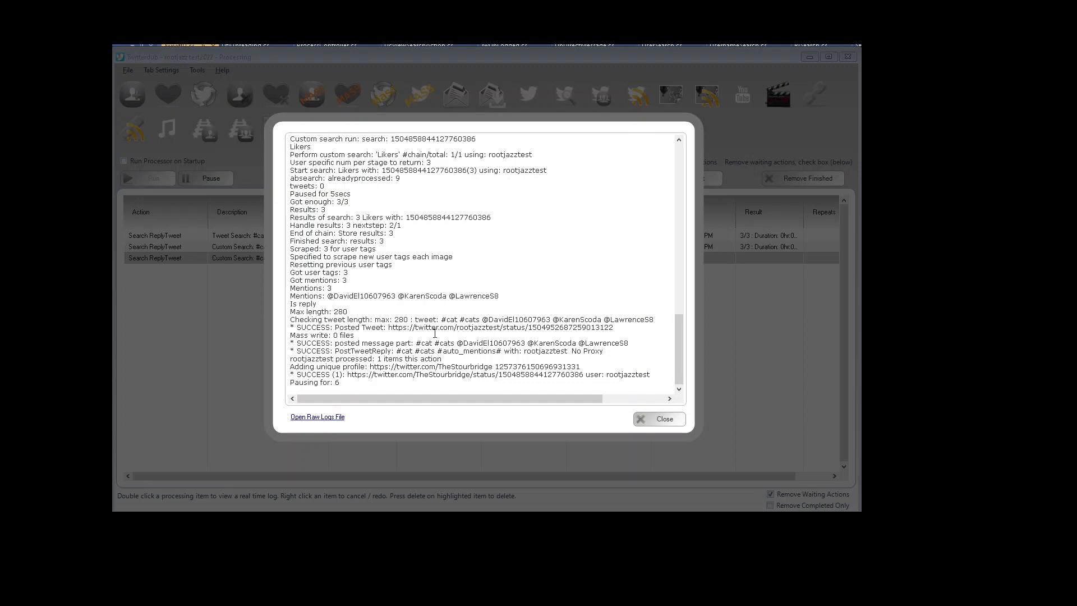
pyautogui.moveTo(385, 326); pyautogui.dragTo(614, 328)
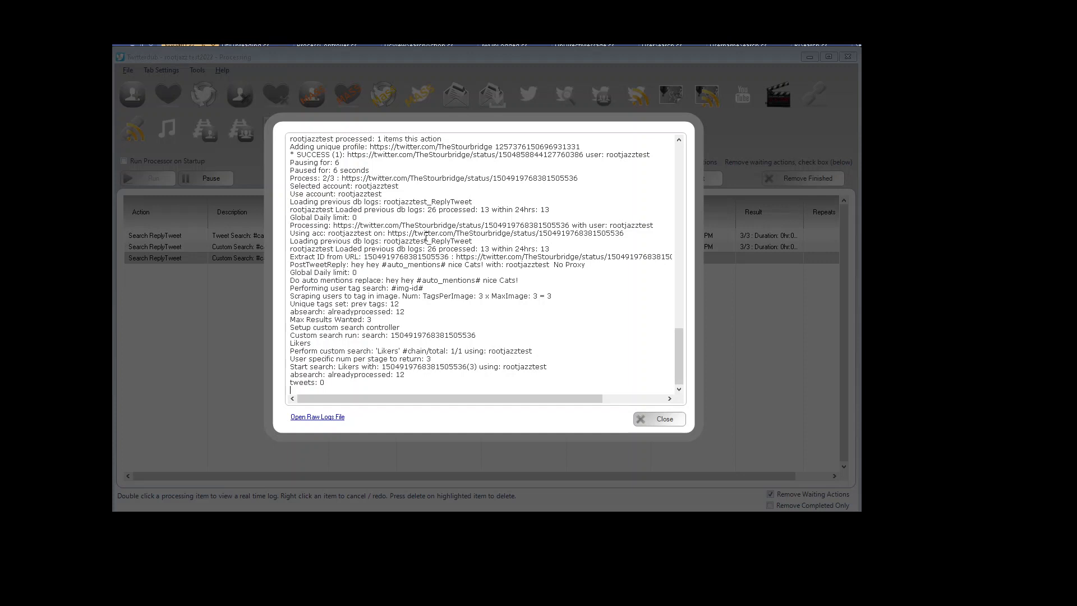
pyautogui.moveTo(347, 154); pyautogui.dragTo(584, 151)
pyautogui.hotkey('ctrl', 'c')
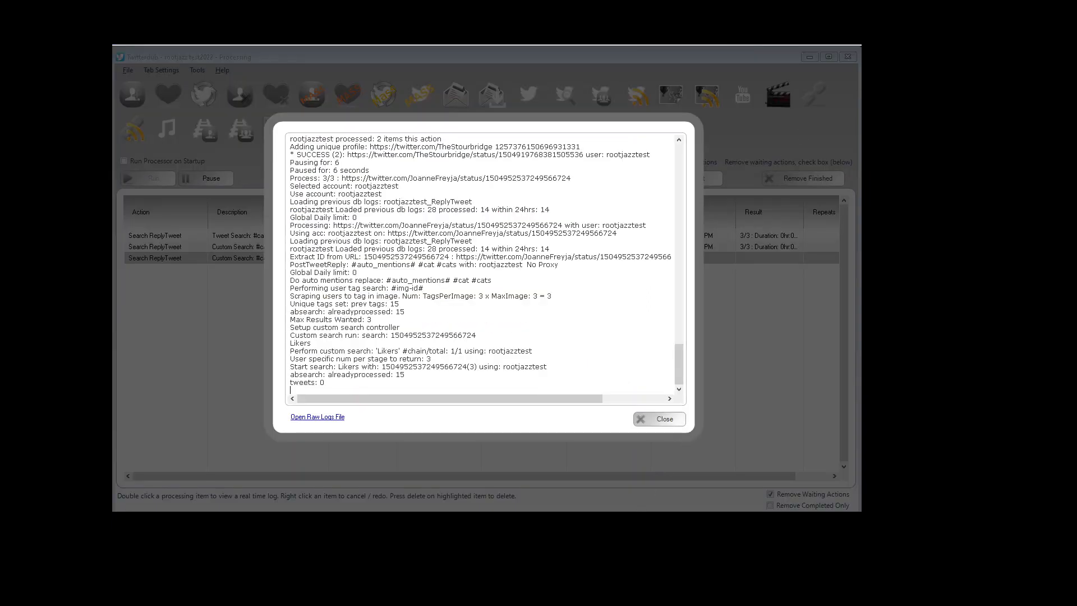
# Step: Switch to Firefox and open the copied tweet URL from the log
pyautogui.hotkey('alt', 'Tab')
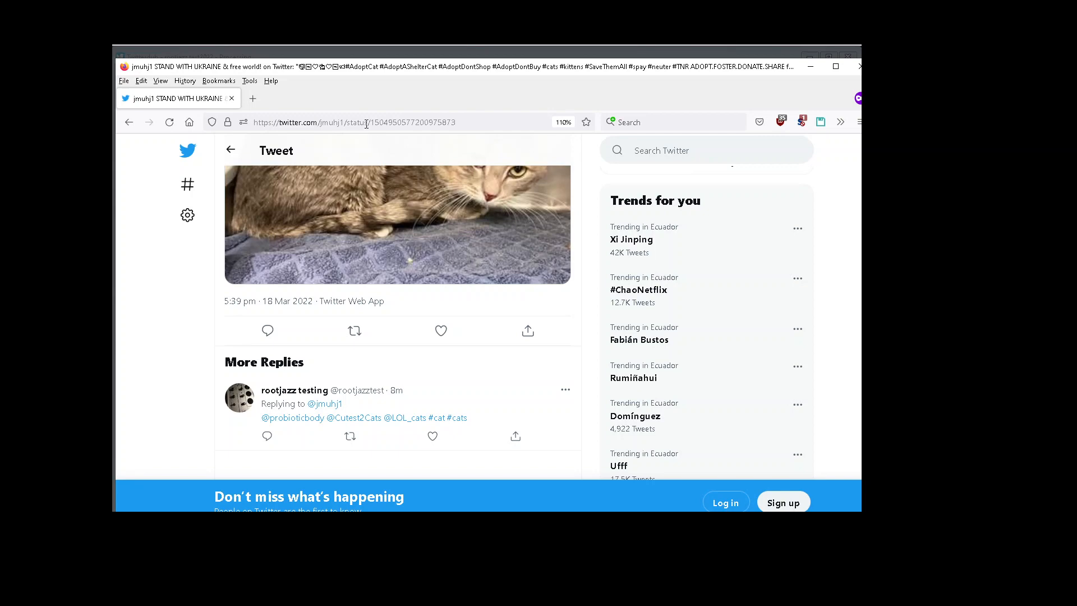
pyautogui.click(366, 122)
pyautogui.hotkey('ctrl', 'v')
pyautogui.press('Return')
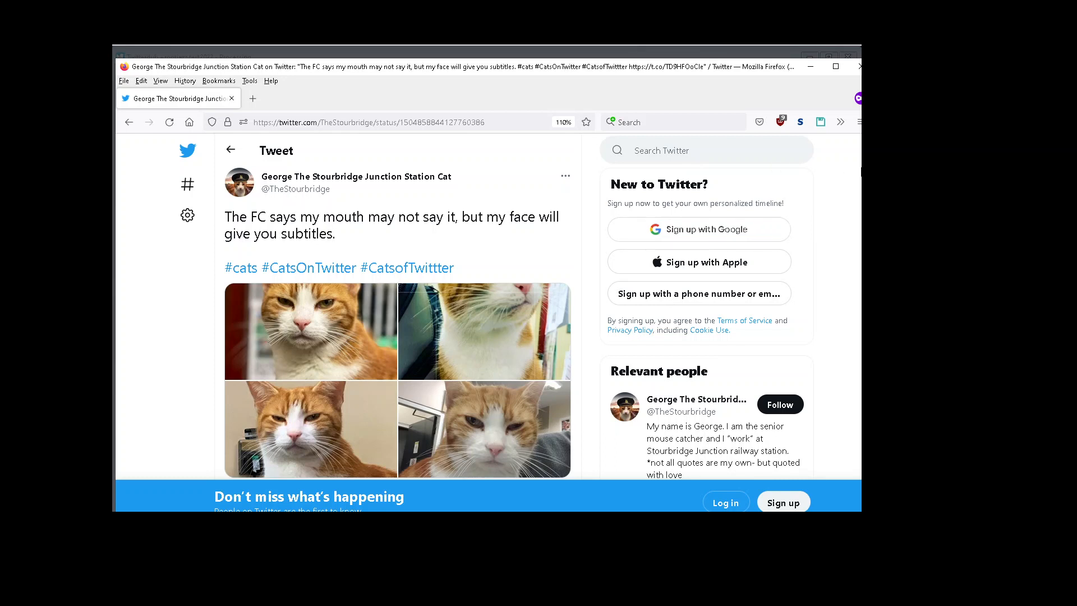
# Step: Scroll through the tweet's replies, showing more replies, to check for the posted mention reply
pyautogui.scroll(-3, 398, 308)
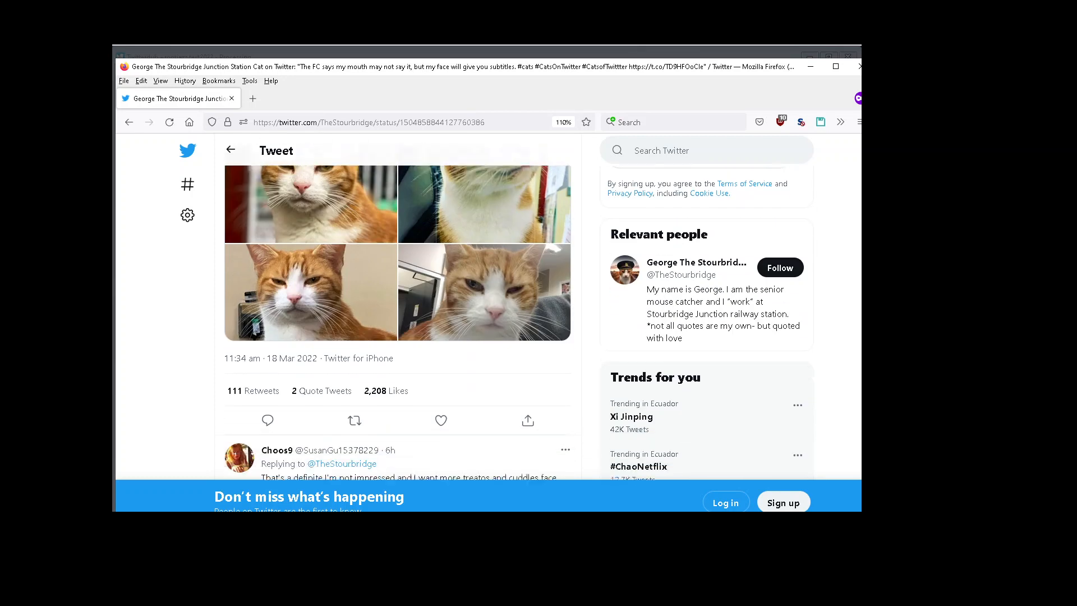
pyautogui.scroll(-3, 398, 309)
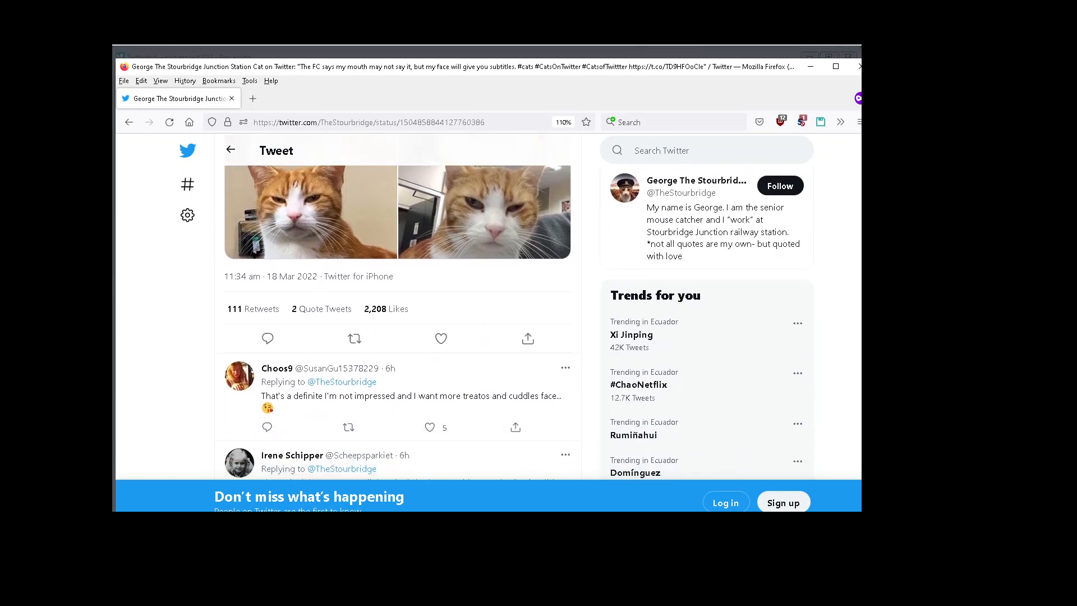
pyautogui.scroll(-1, 398, 308)
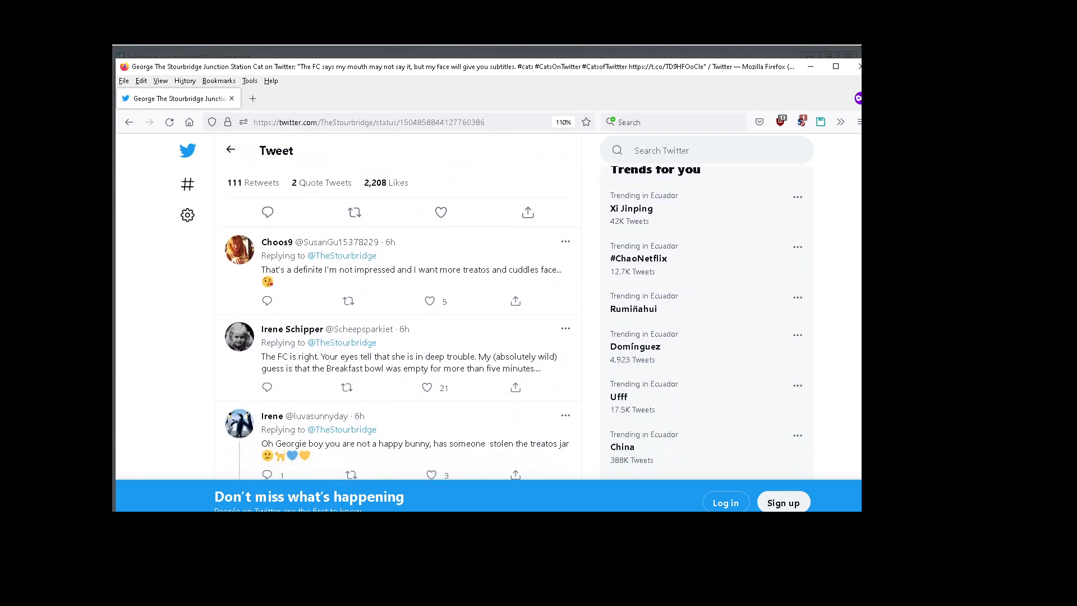
pyautogui.scroll(-5, 398, 308)
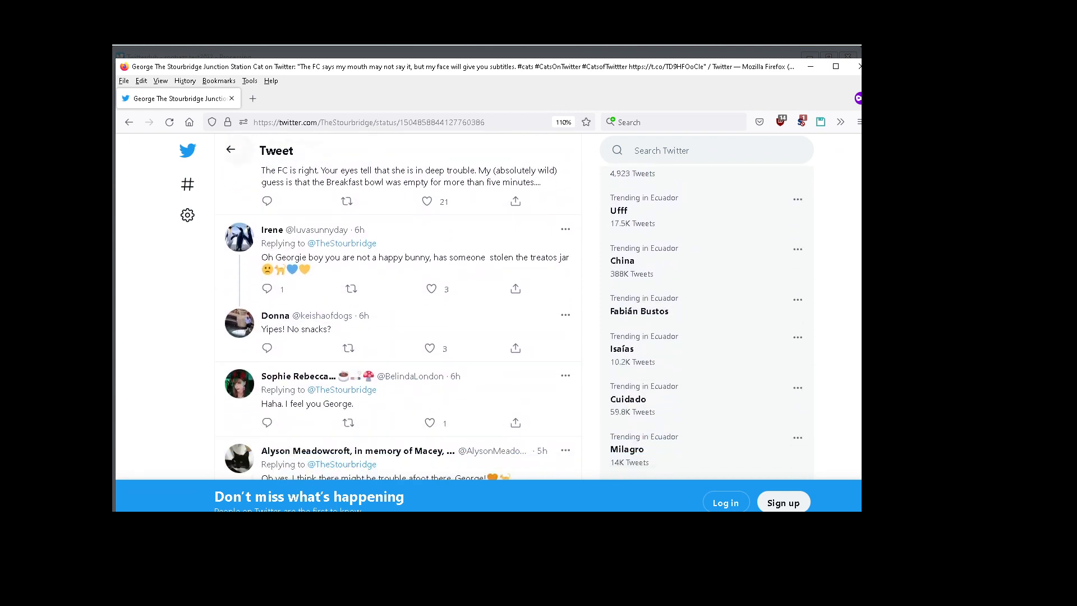
pyautogui.scroll(-10, 398, 308)
pyautogui.scroll(6, 398, 308)
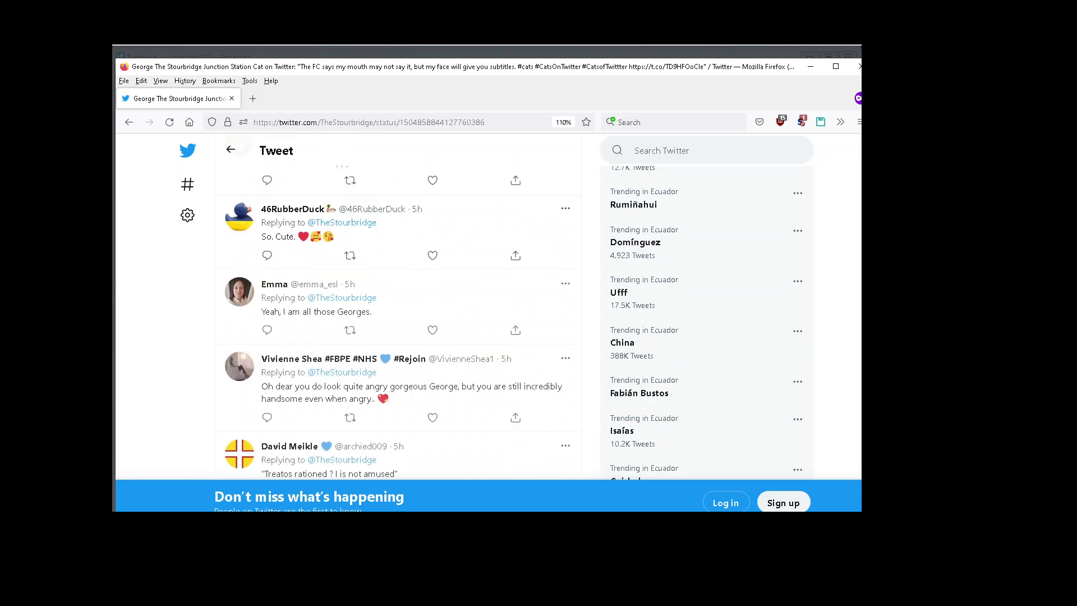
pyautogui.scroll(-5, 399, 308)
pyautogui.scroll(3, 610, 400)
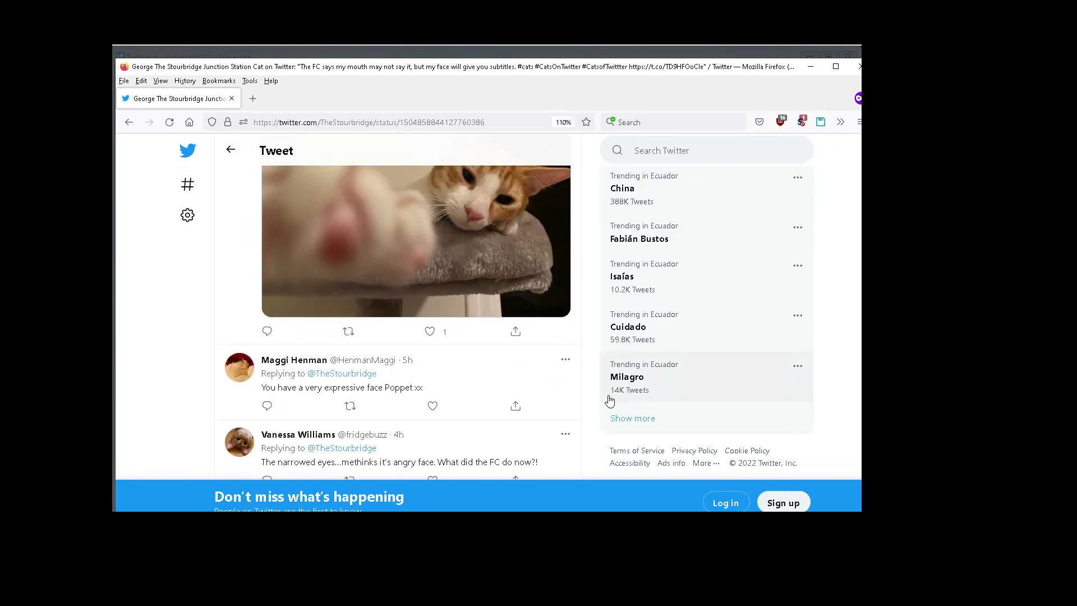
pyautogui.scroll(-6, 859, 298)
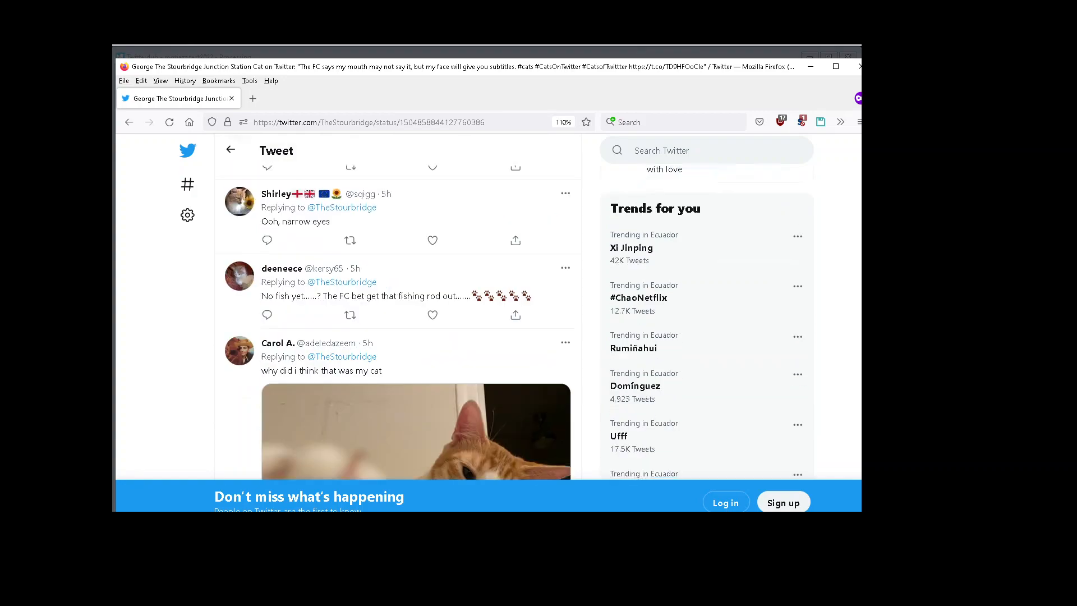
pyautogui.scroll(15, 859, 298)
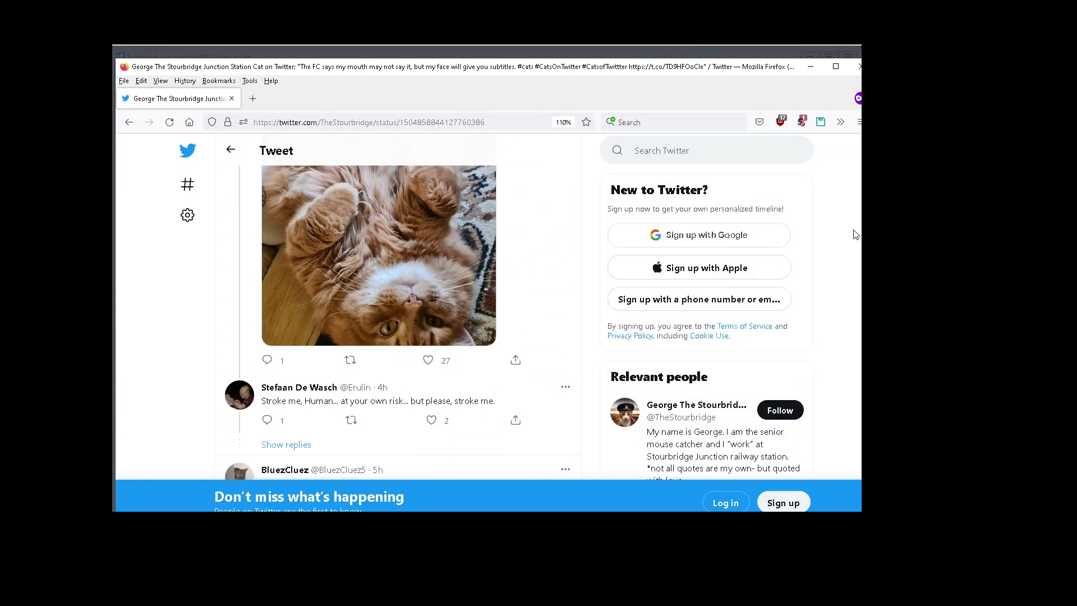
pyautogui.scroll(10, 849, 199)
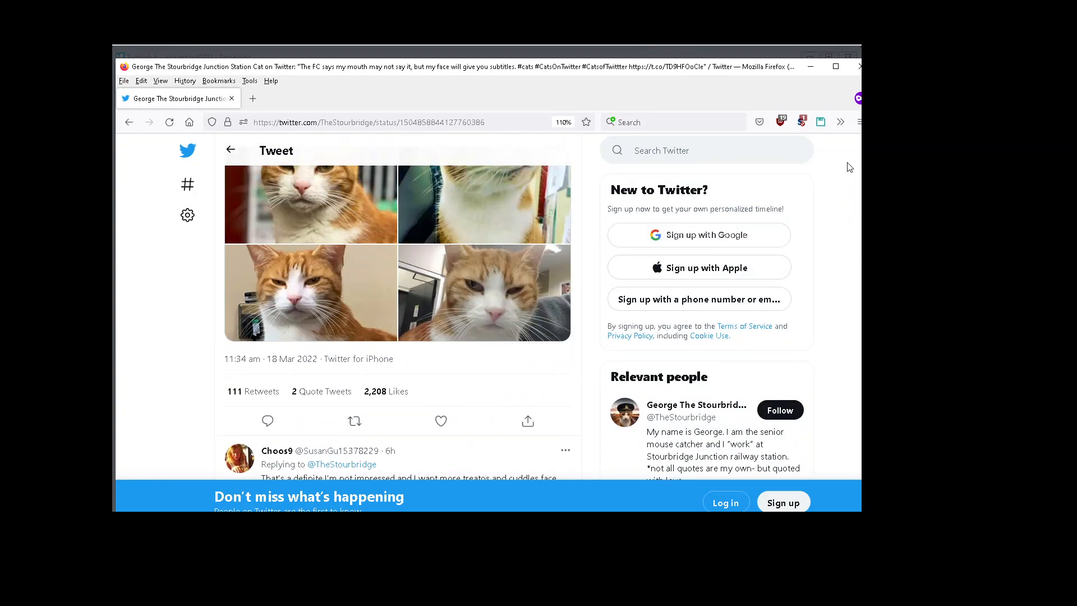
pyautogui.scroll(-2, 849, 175)
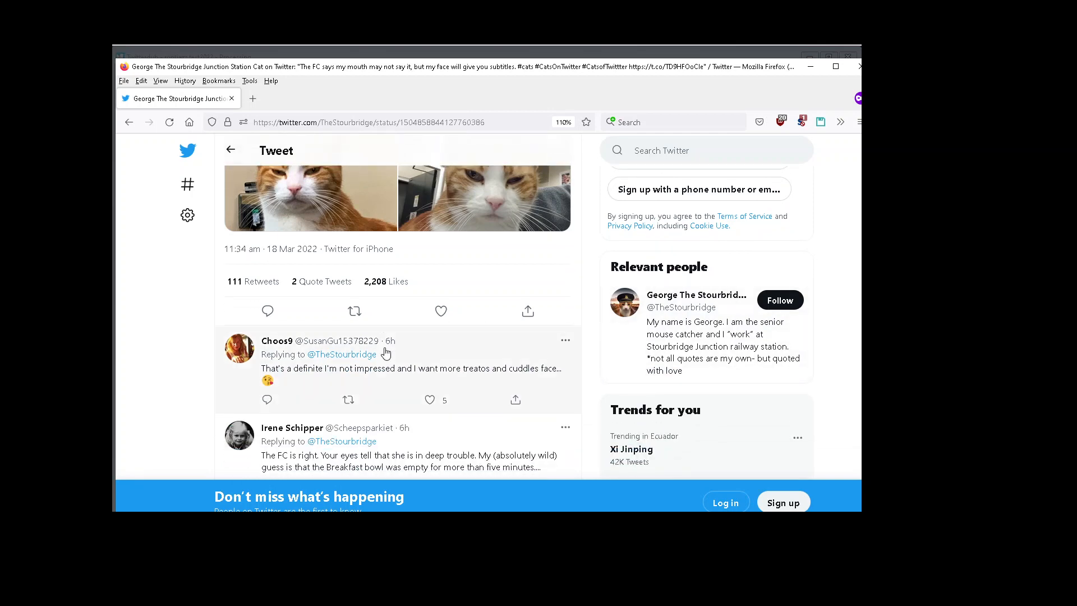
pyautogui.scroll(-15, 386, 352)
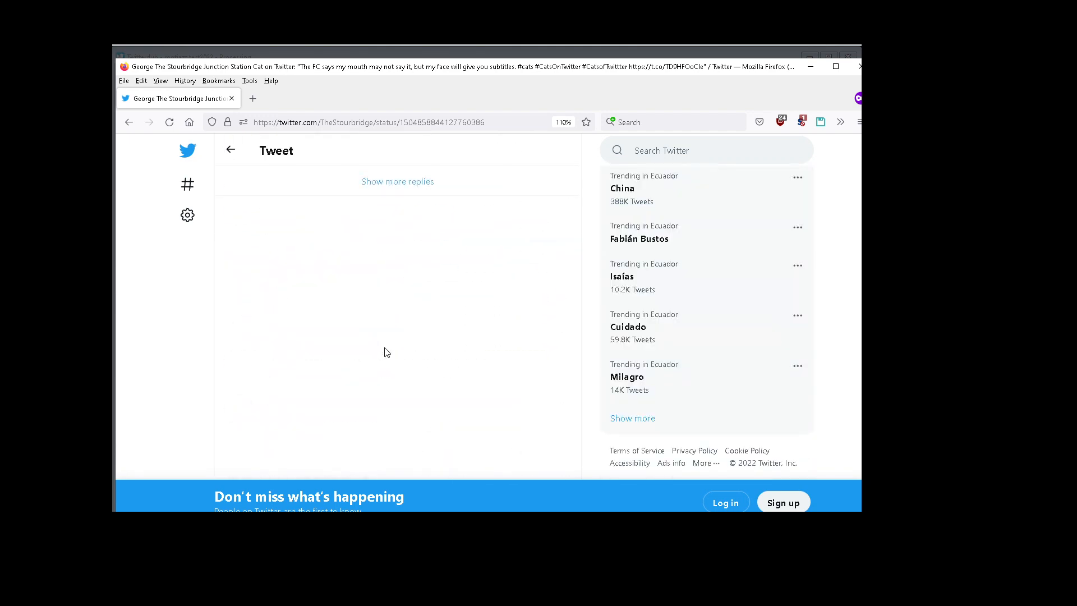
pyautogui.click(394, 192)
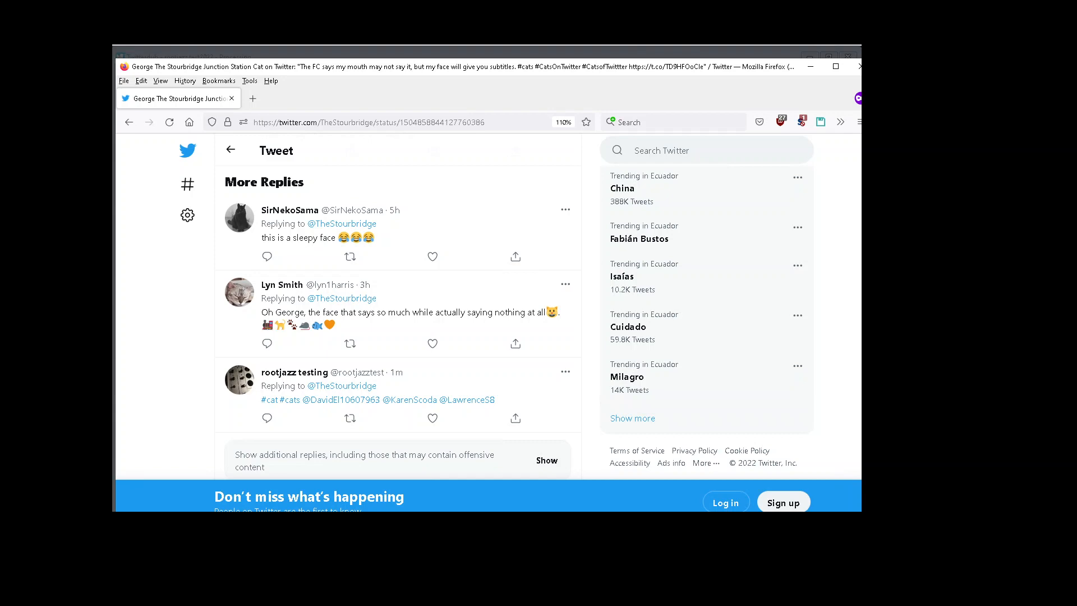
pyautogui.scroll(10, 398, 313)
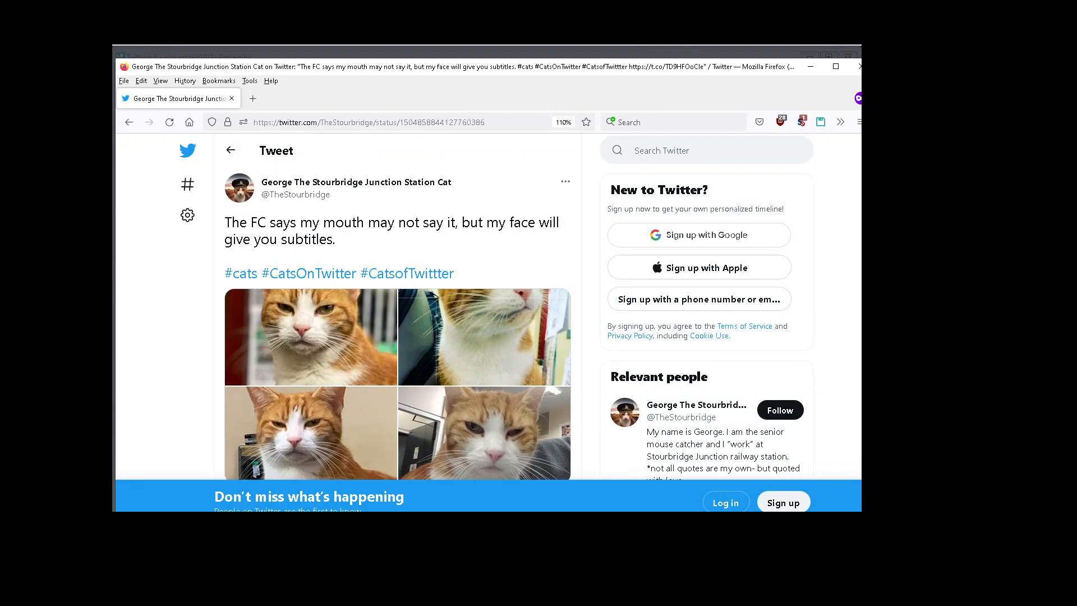
# Step: Try to view the tweet's likes while signed out, dismiss the sign-in prompt, and go to the Twitter home page
pyautogui.scroll(-5, 397, 314)
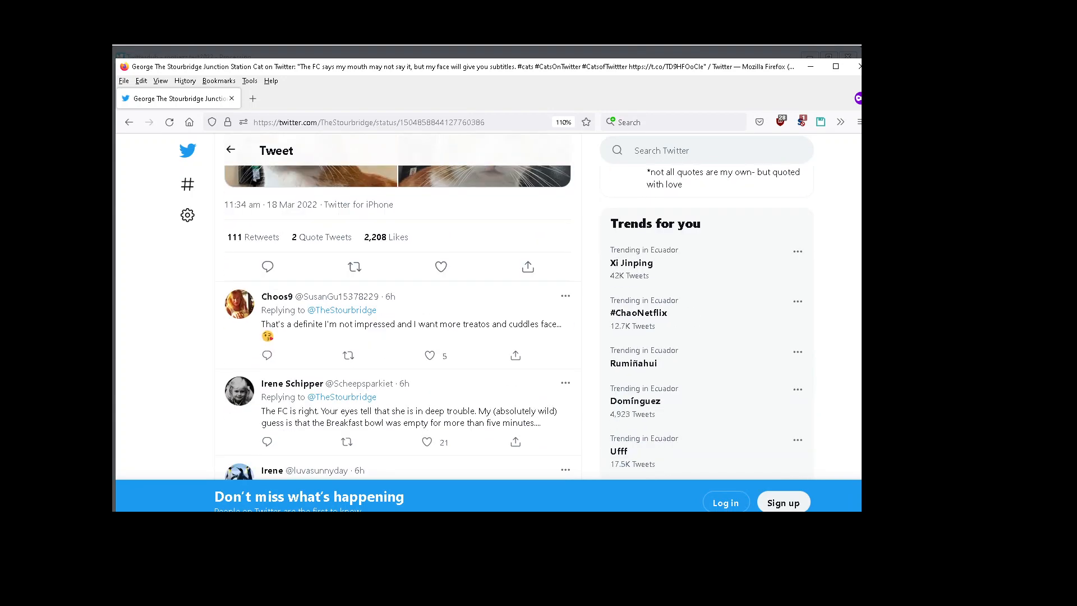
pyautogui.click(398, 238)
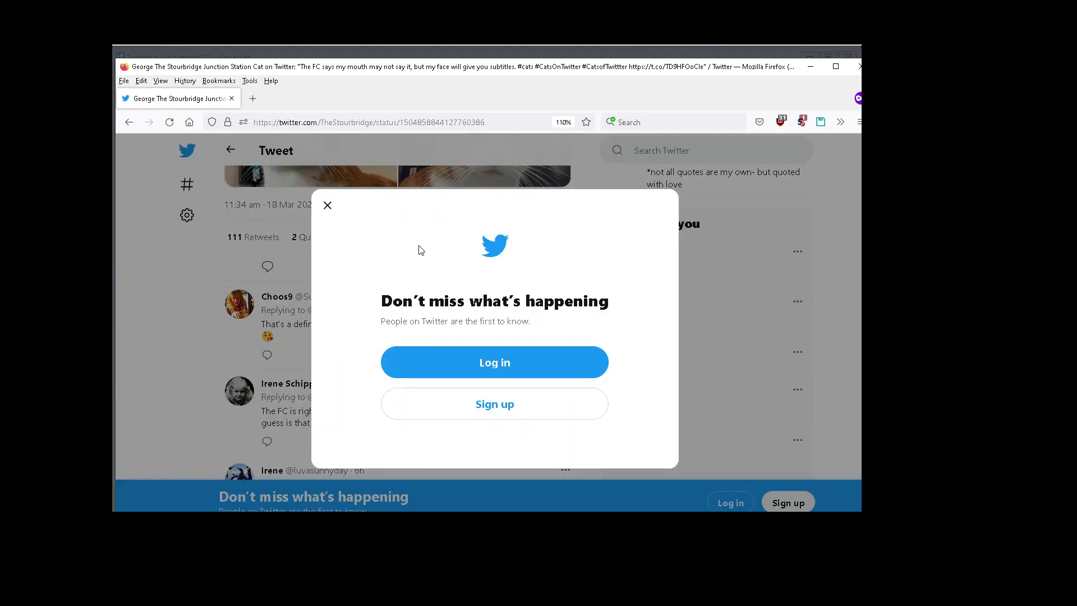
pyautogui.click(327, 206)
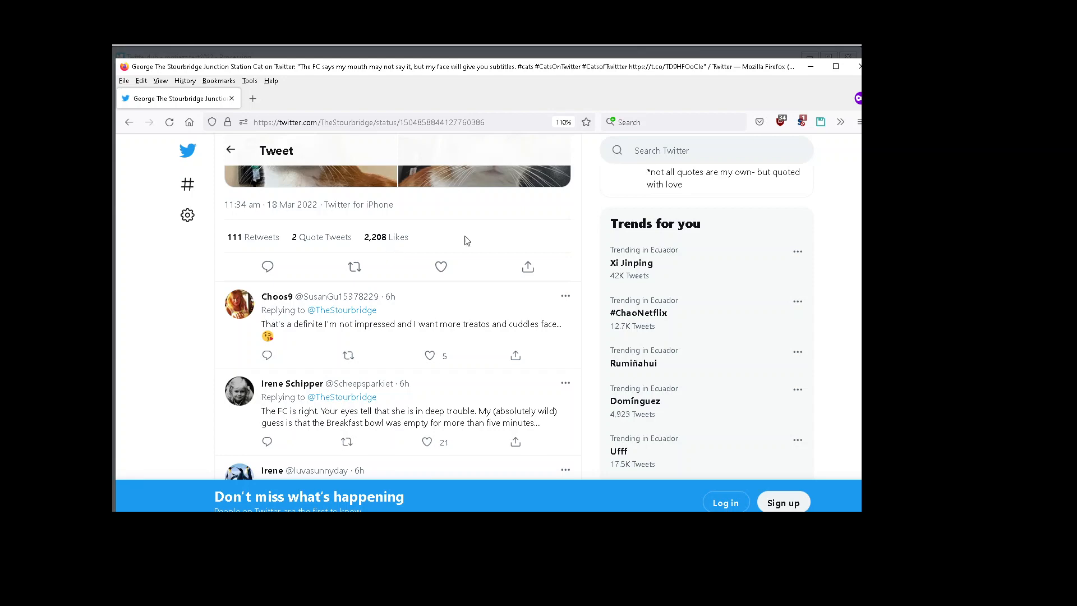
pyautogui.scroll(5, 487, 314)
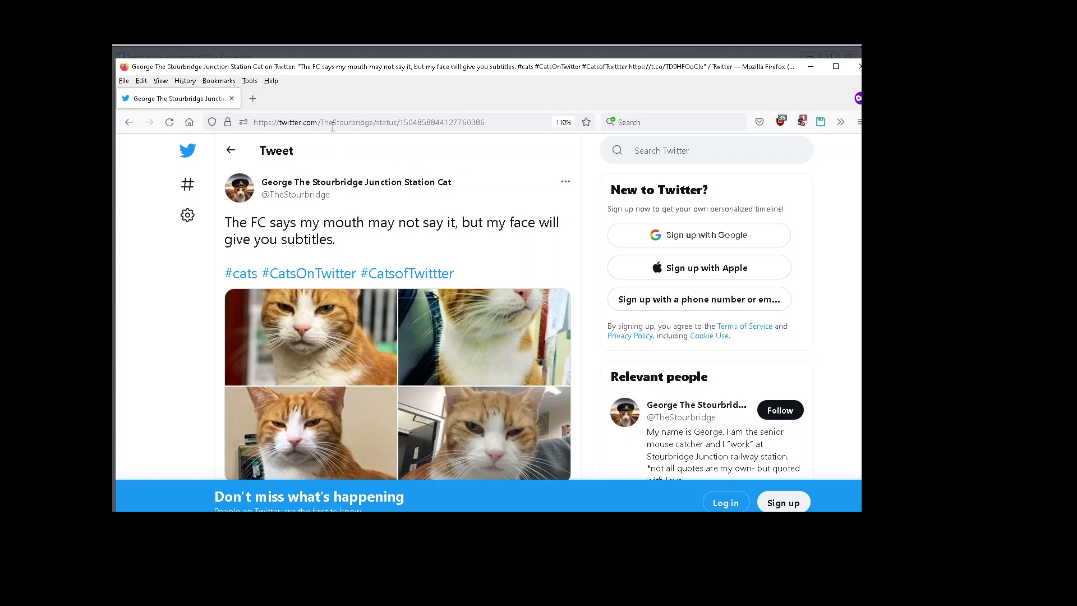
pyautogui.click(189, 152)
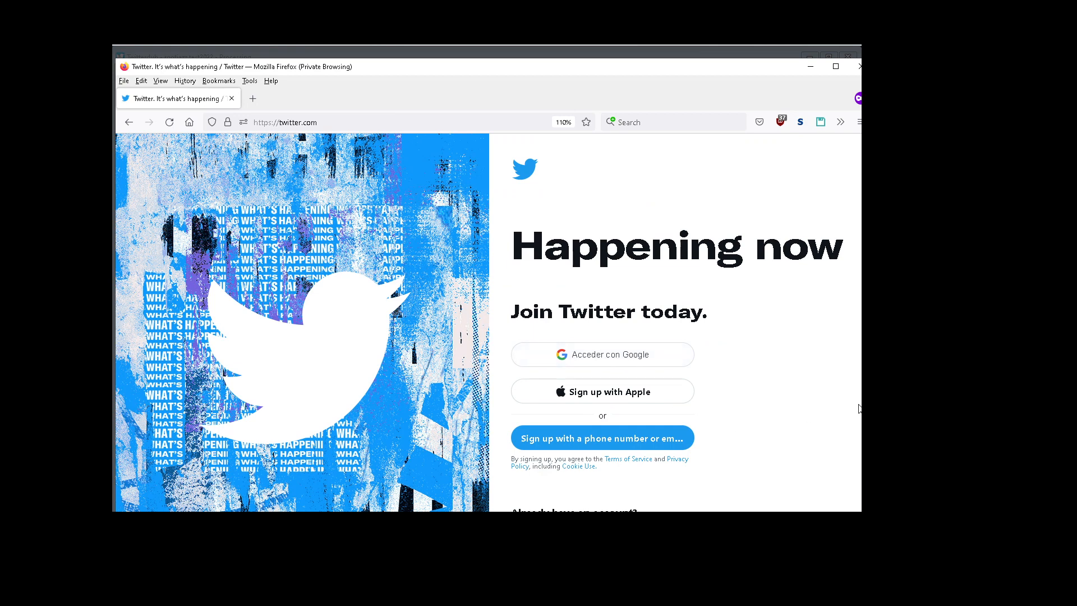
# Step: Start signing in to Twitter and enter the test account's username
pyautogui.scroll(-2, 759, 422)
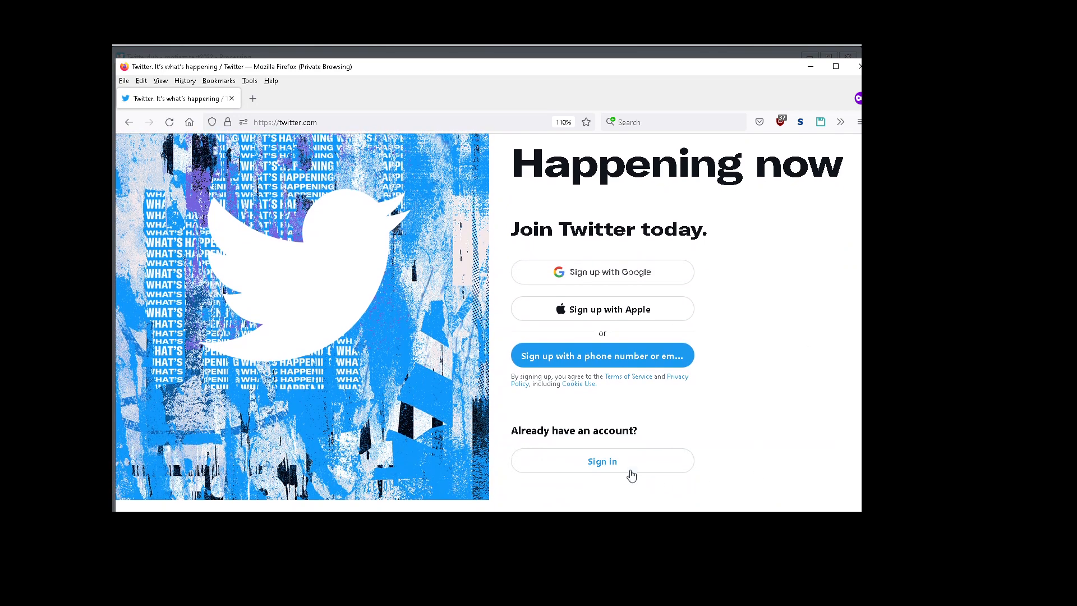
pyautogui.click(627, 472)
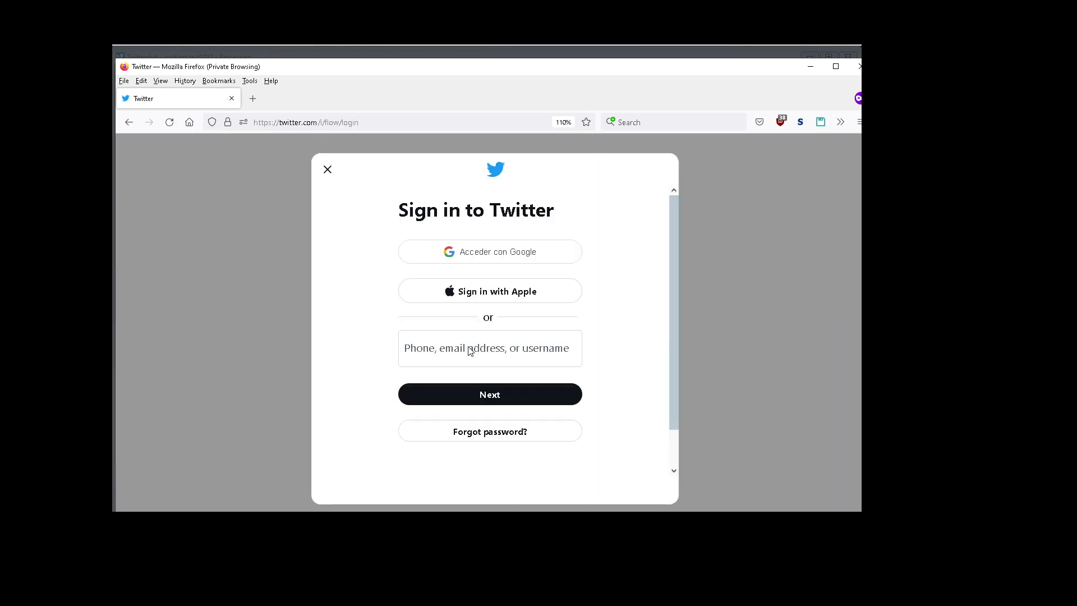
pyautogui.click(460, 353)
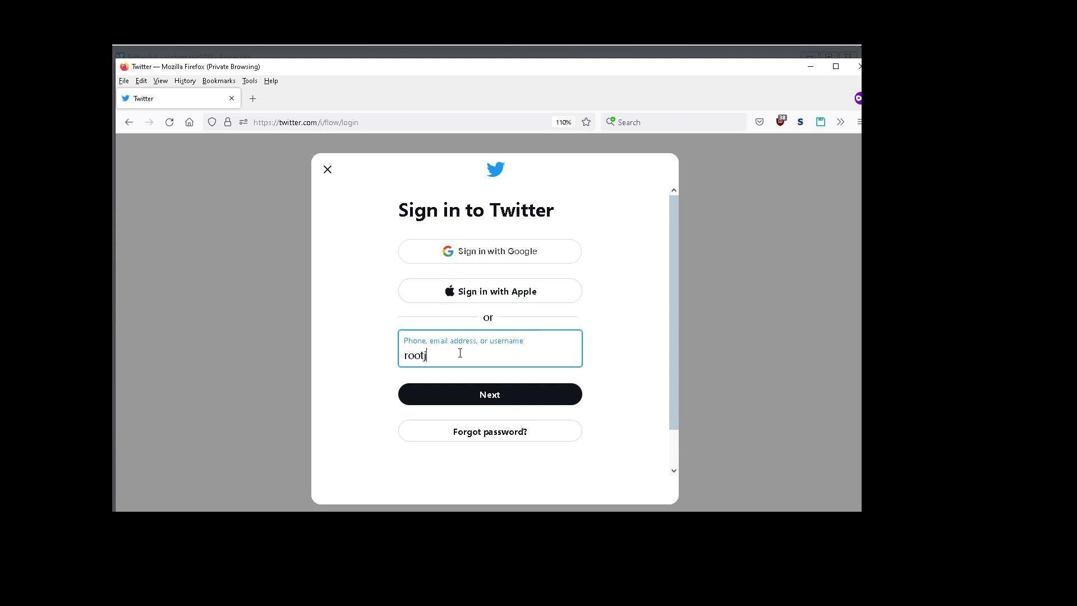
pyautogui.write('rootjazztest')
# Step: Switch to Twitterdub, close the log, and copy the test account's password from its account settings
pyautogui.click(235, 54)
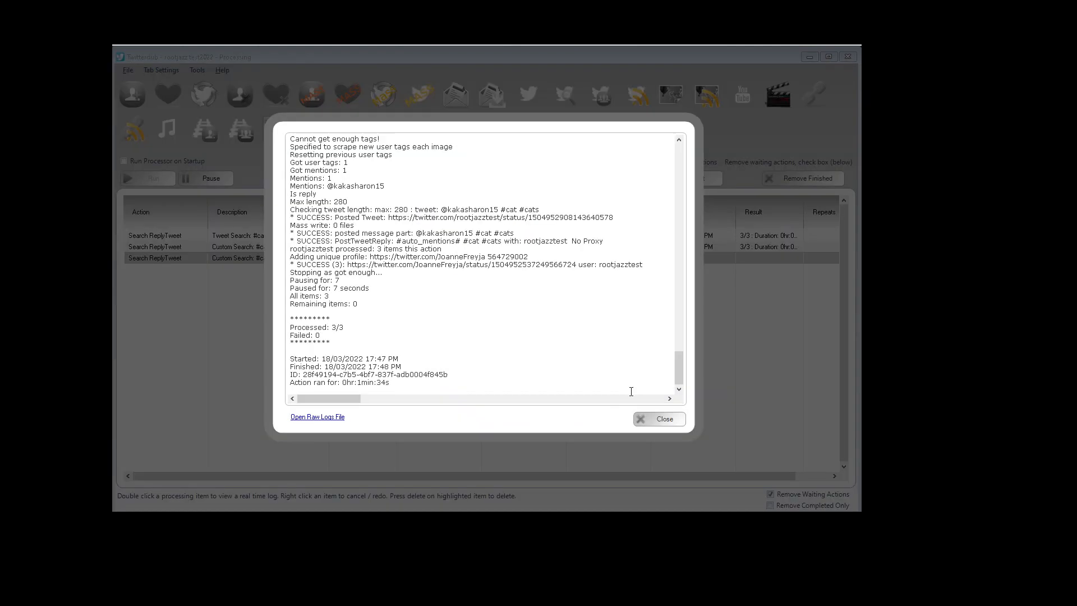
pyautogui.click(664, 419)
pyautogui.click(277, 132)
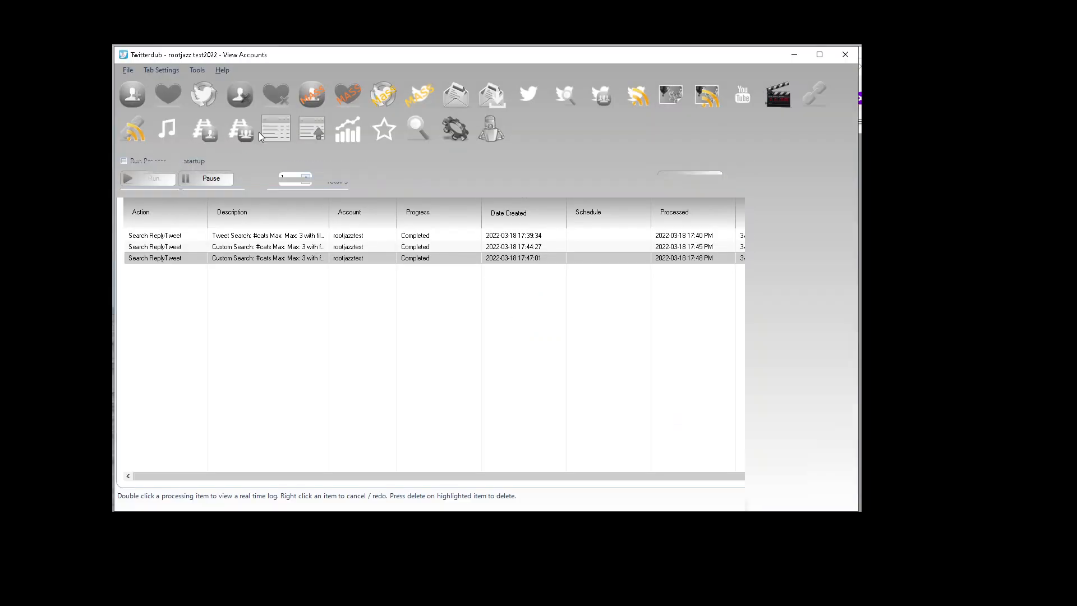
pyautogui.doubleClick(173, 260)
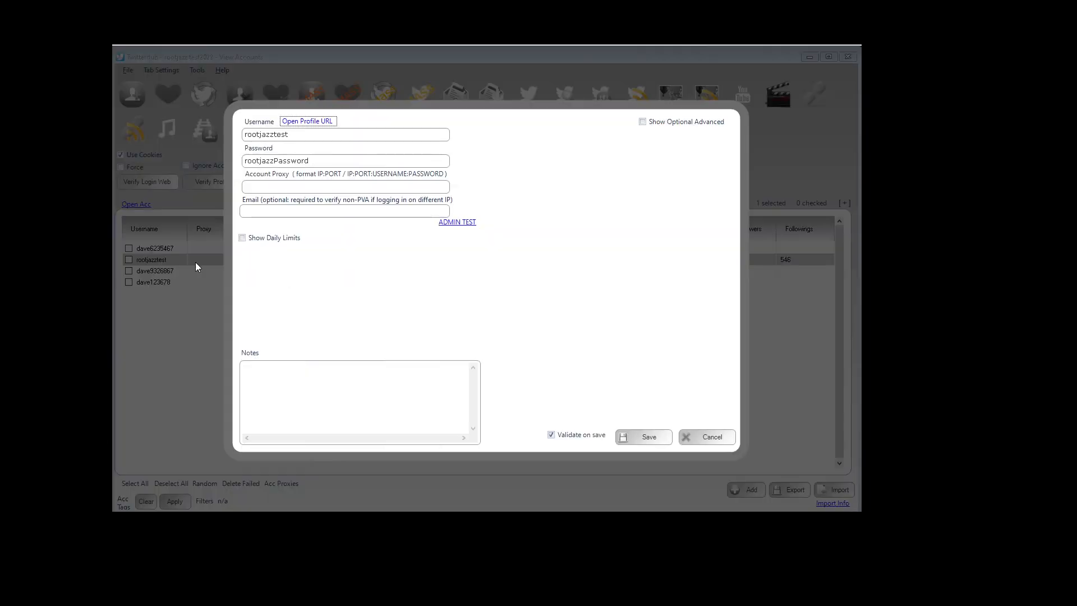
pyautogui.doubleClick(323, 161)
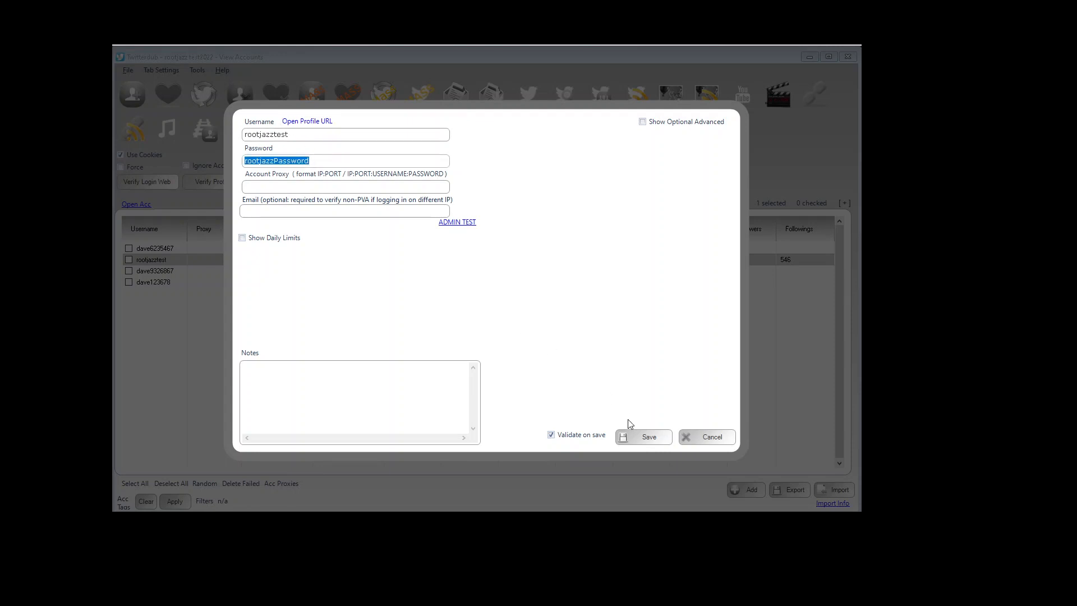
pyautogui.click(635, 439)
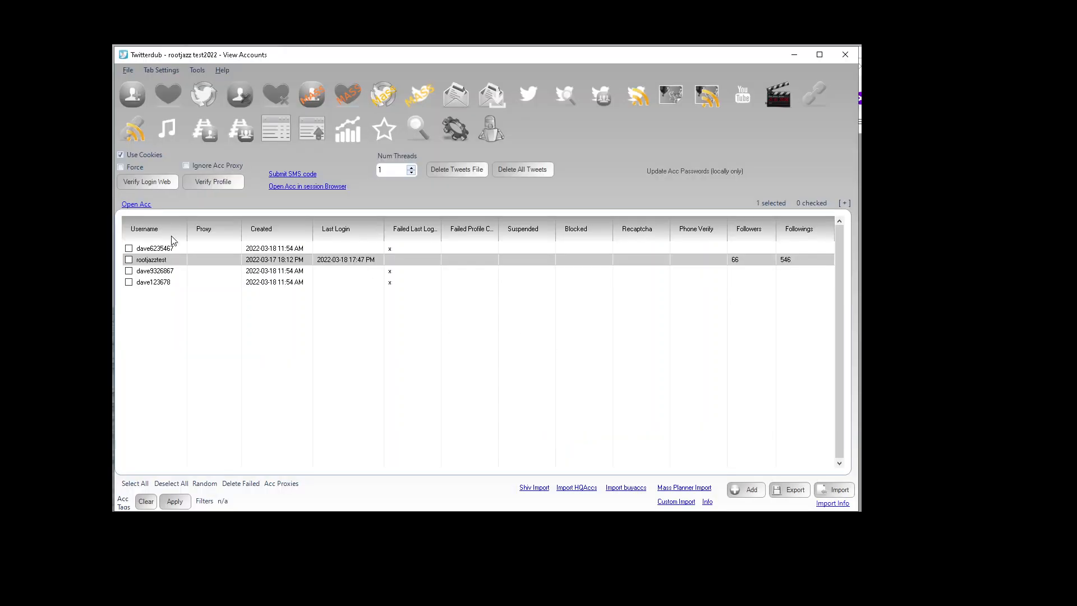
# Step: Return to Firefox, continue to the password step, paste the account password and log in
pyautogui.click(859, 425)
pyautogui.click(483, 391)
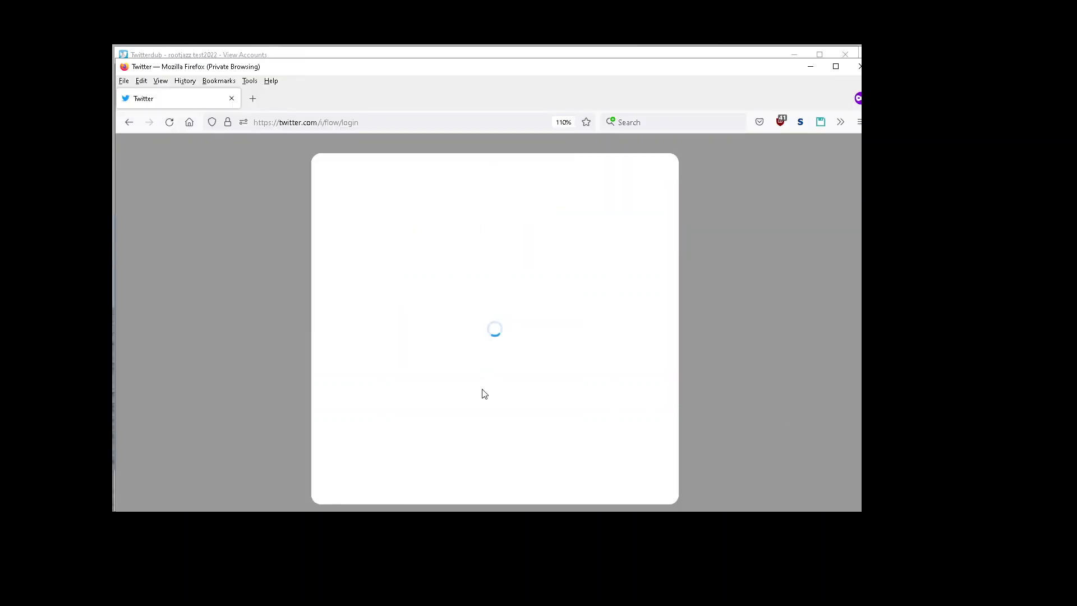
pyautogui.click(408, 317)
pyautogui.hotkey('ctrl', 'v')
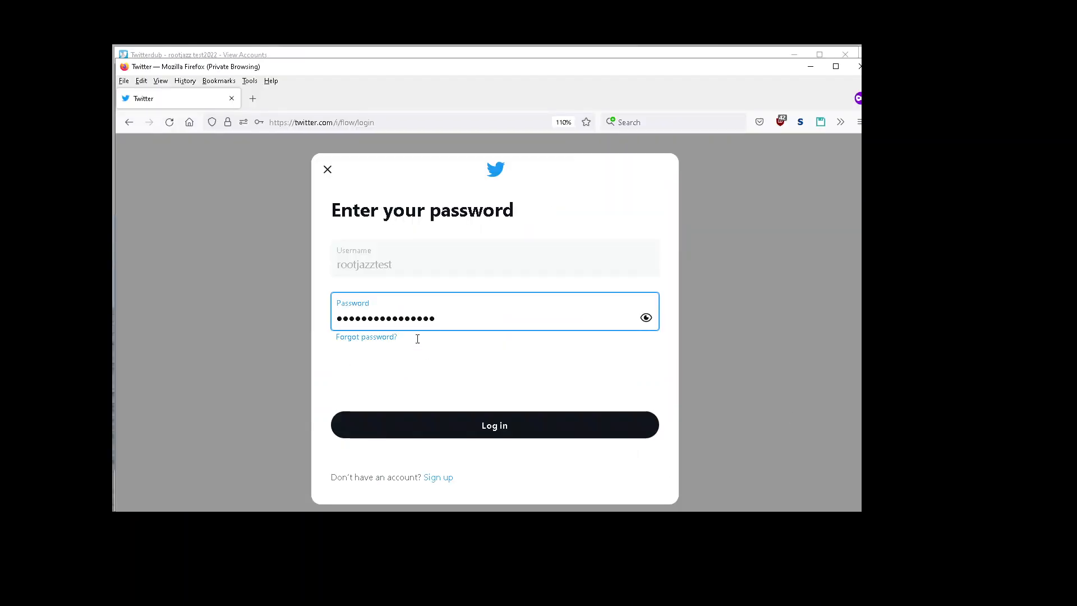
pyautogui.click(440, 420)
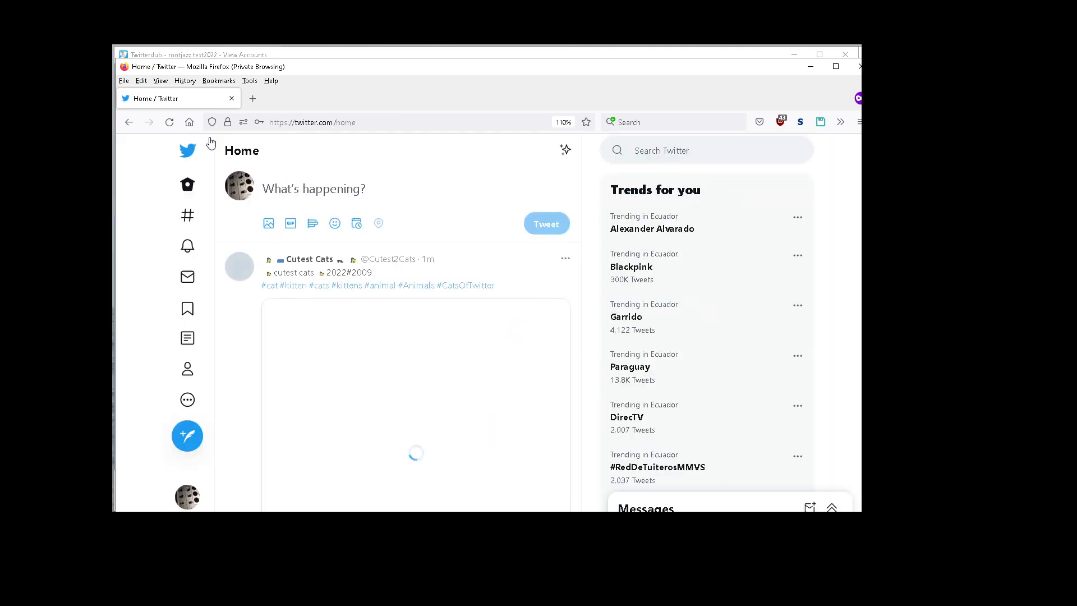
# Step: Go back to the George The Stourbridge Junction Station Cat tweet from history and open its Liked by list
pyautogui.rightClick(125, 129)
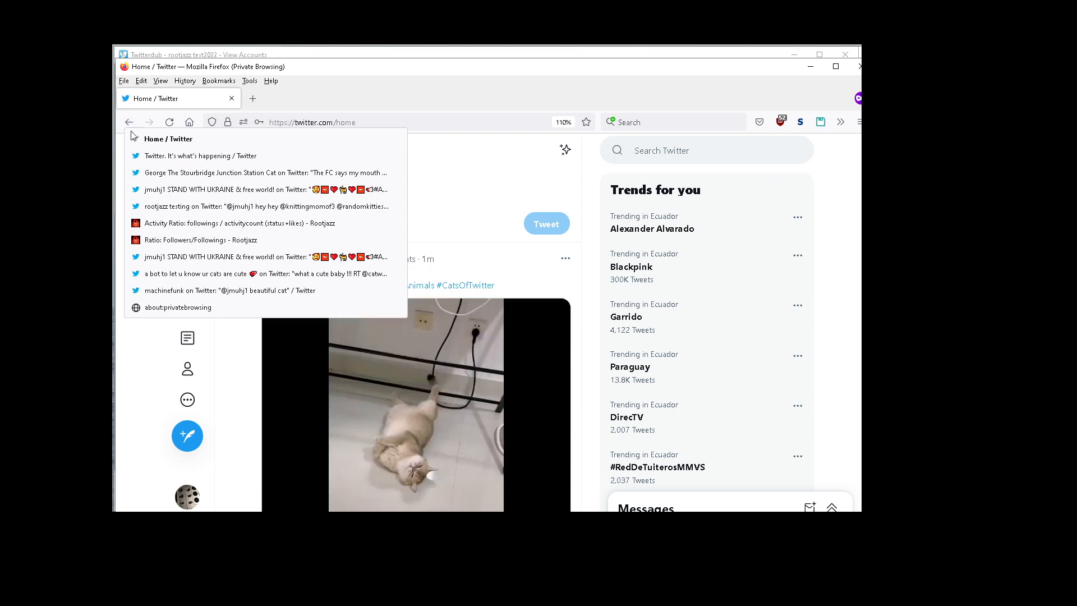
pyautogui.click(203, 173)
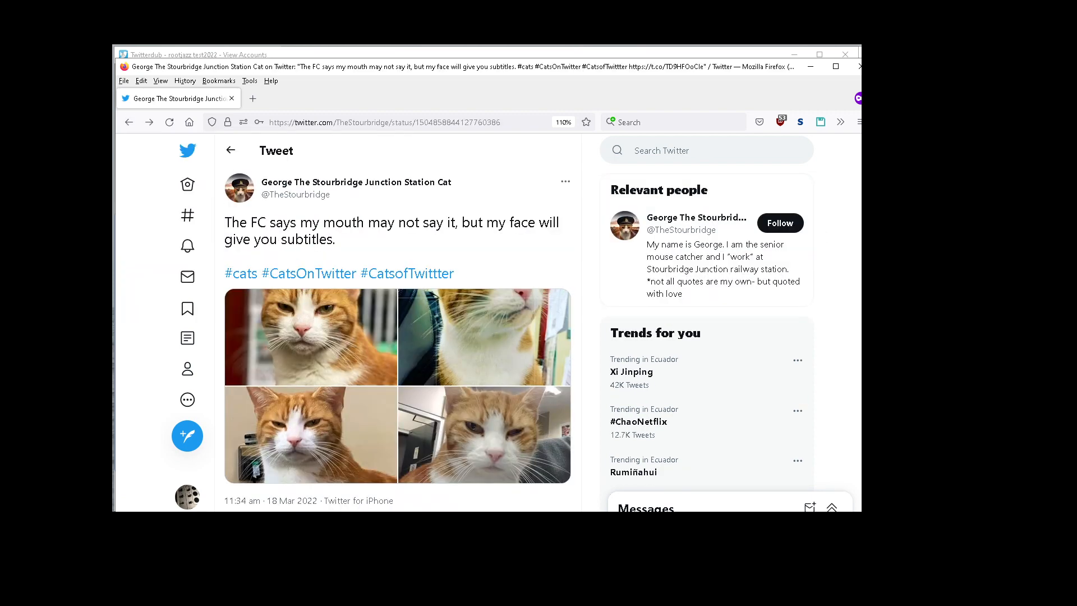
pyautogui.scroll(-5, 490, 259)
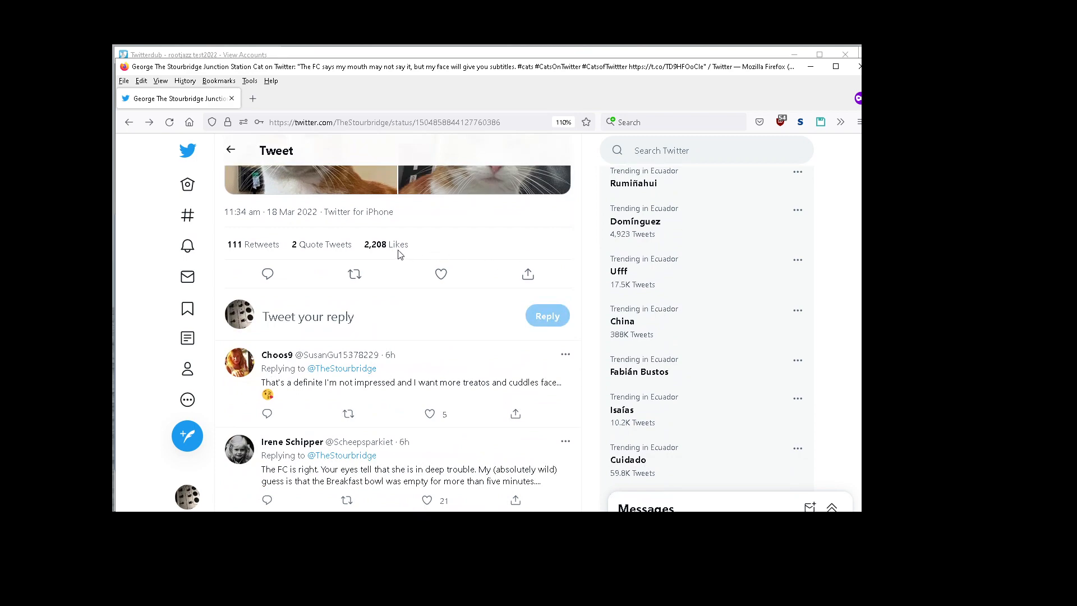
pyautogui.click(397, 245)
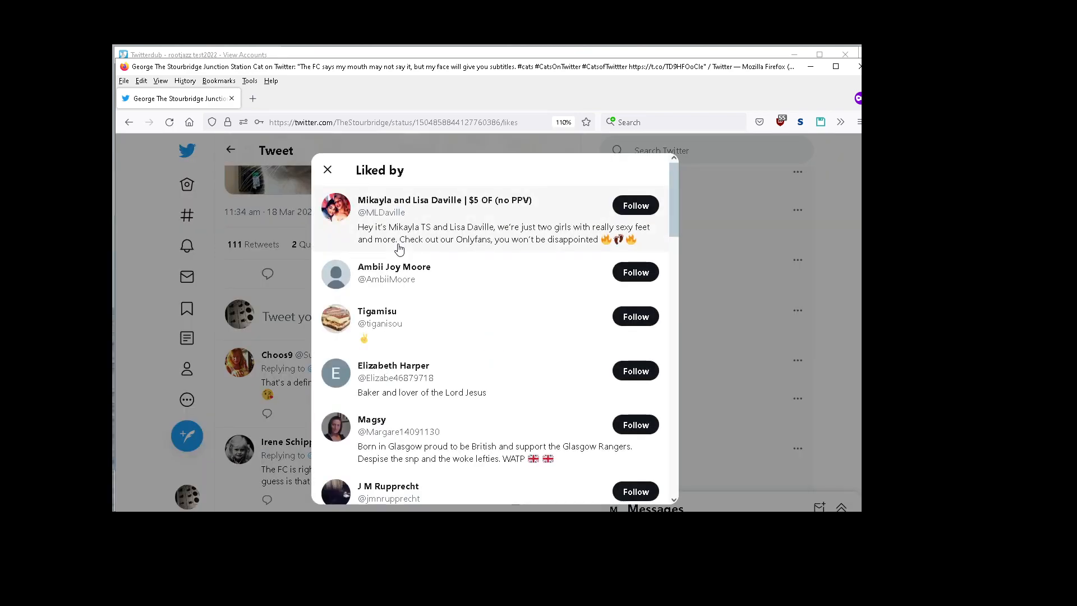
pyautogui.click(718, 266)
# Step: Find the posted rootjazz testing reply and copy its mentioned usernames into the address bar
pyautogui.scroll(-5, 726, 259)
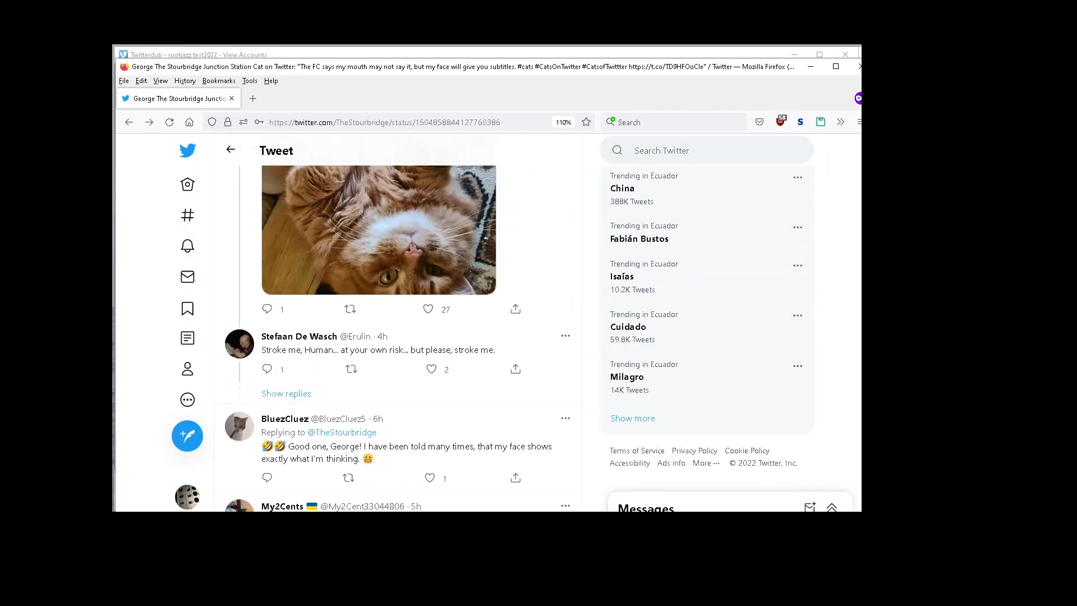
pyautogui.scroll(-10, 397, 322)
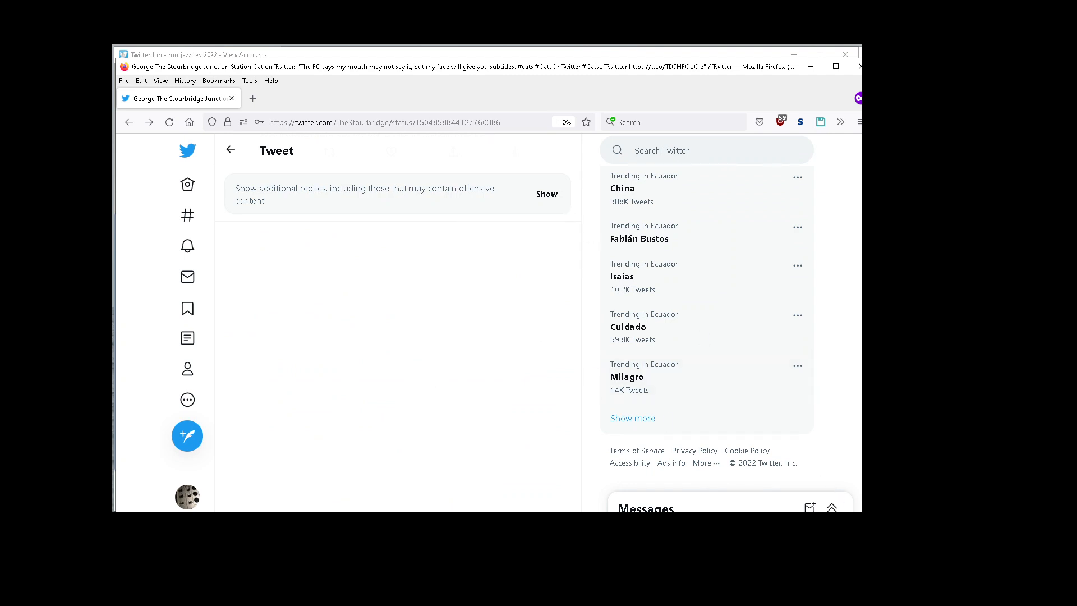
pyautogui.scroll(2, 513, 327)
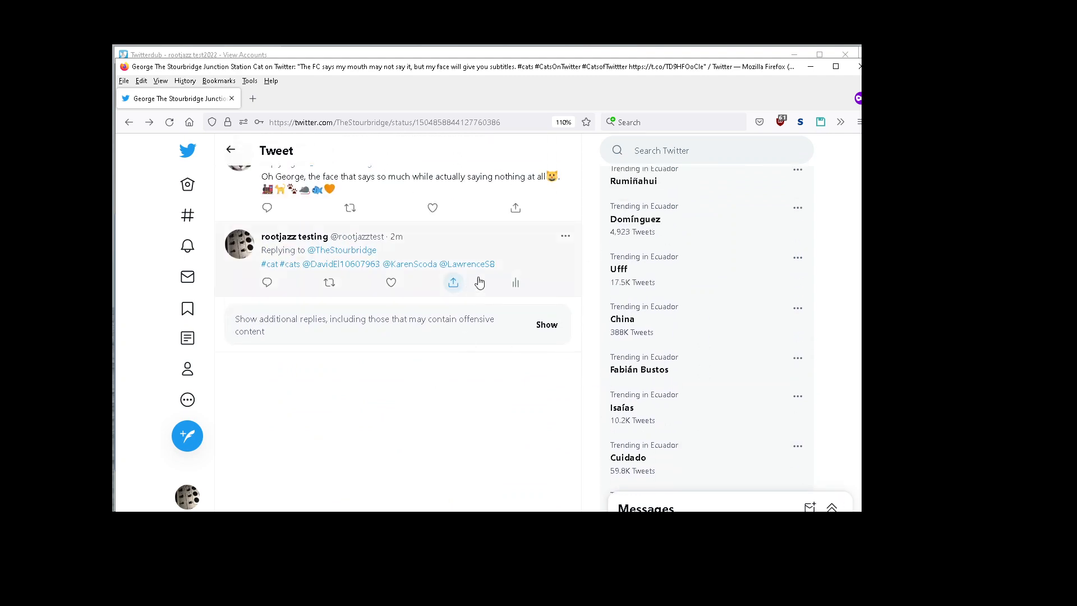
pyautogui.moveTo(504, 268); pyautogui.dragTo(306, 270)
pyautogui.hotkey('ctrl', 'c')
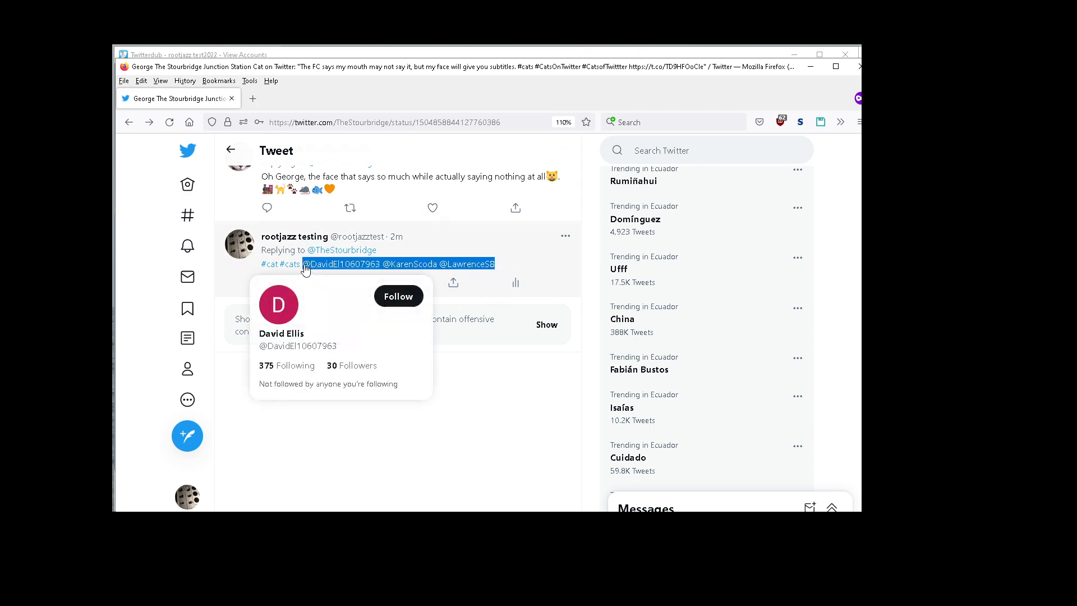
pyautogui.click(520, 126)
pyautogui.hotkey('ctrl', 'v')
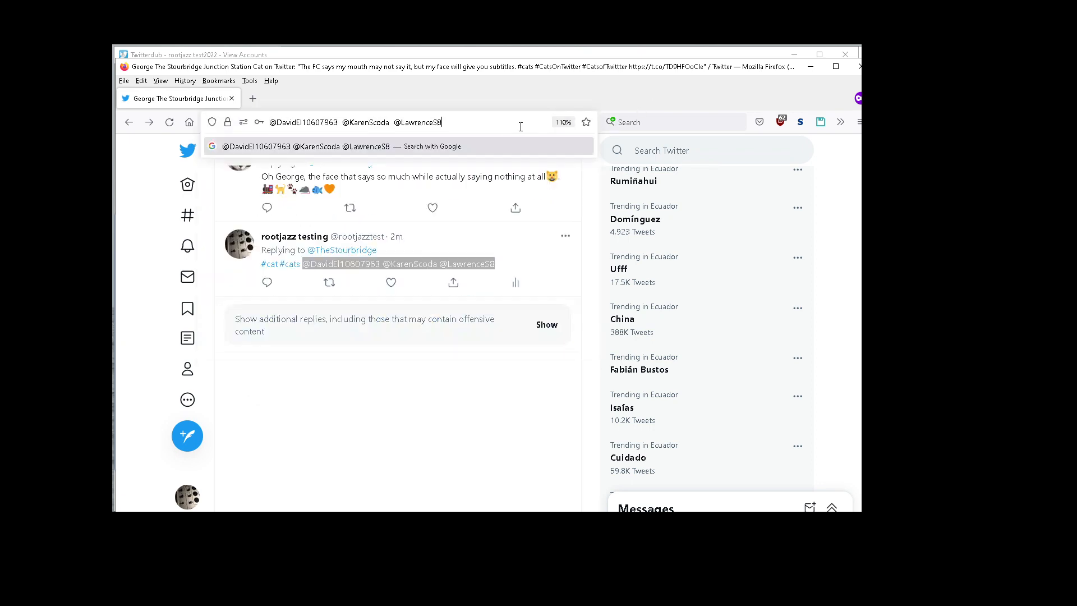
# Step: Open the tweet's Liked by list and scroll through it, comparing the likers against the mentioned usernames
pyautogui.moveTo(867, 420); pyautogui.dragTo(867, 356)
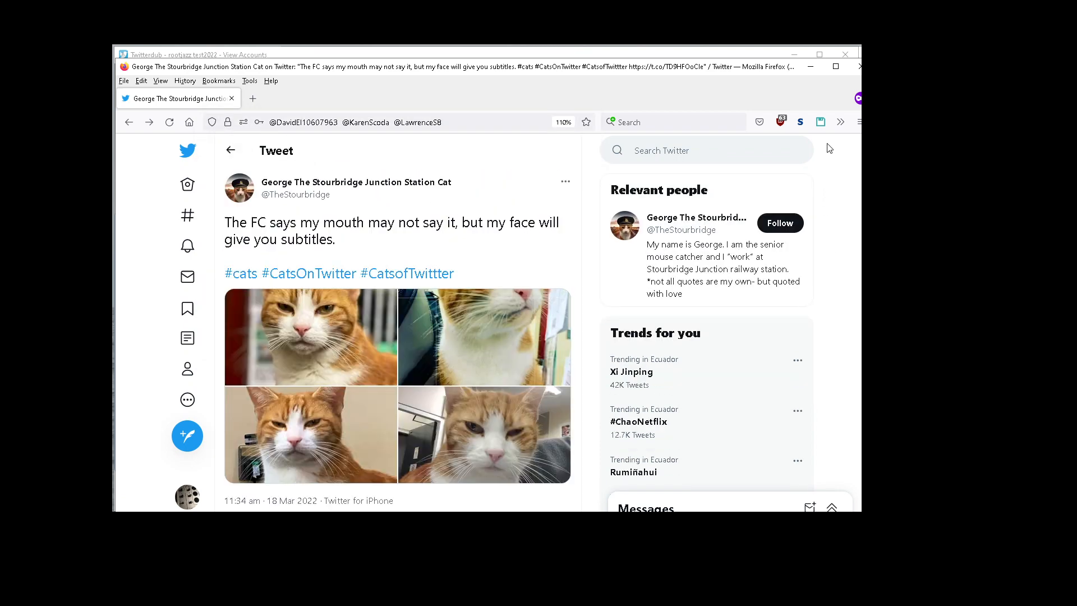
pyautogui.scroll(-5, 397, 325)
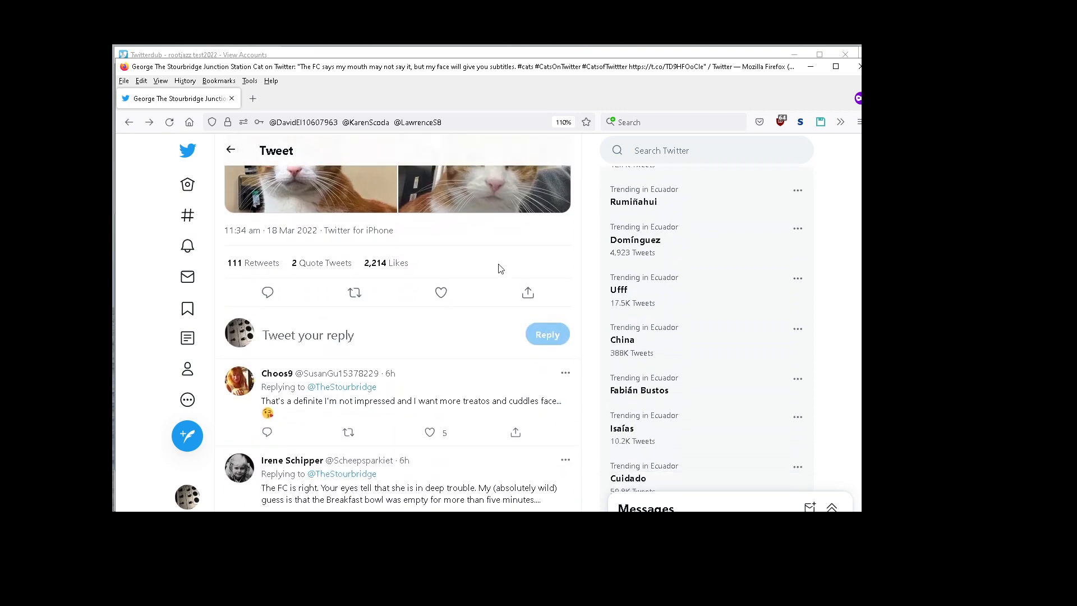
pyautogui.click(396, 267)
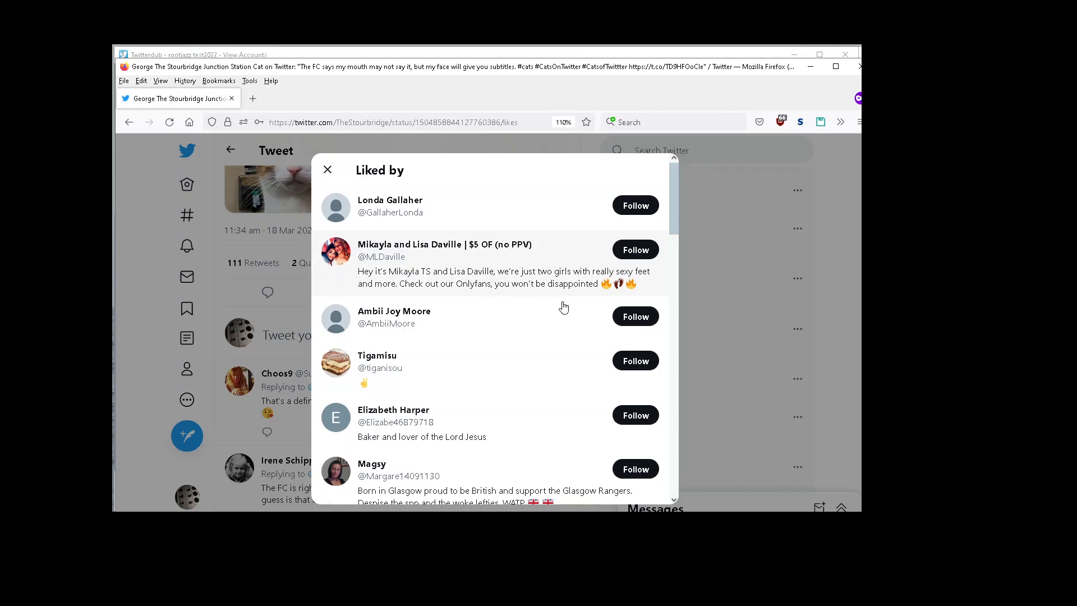
pyautogui.moveTo(674, 221); pyautogui.dragTo(664, 351)
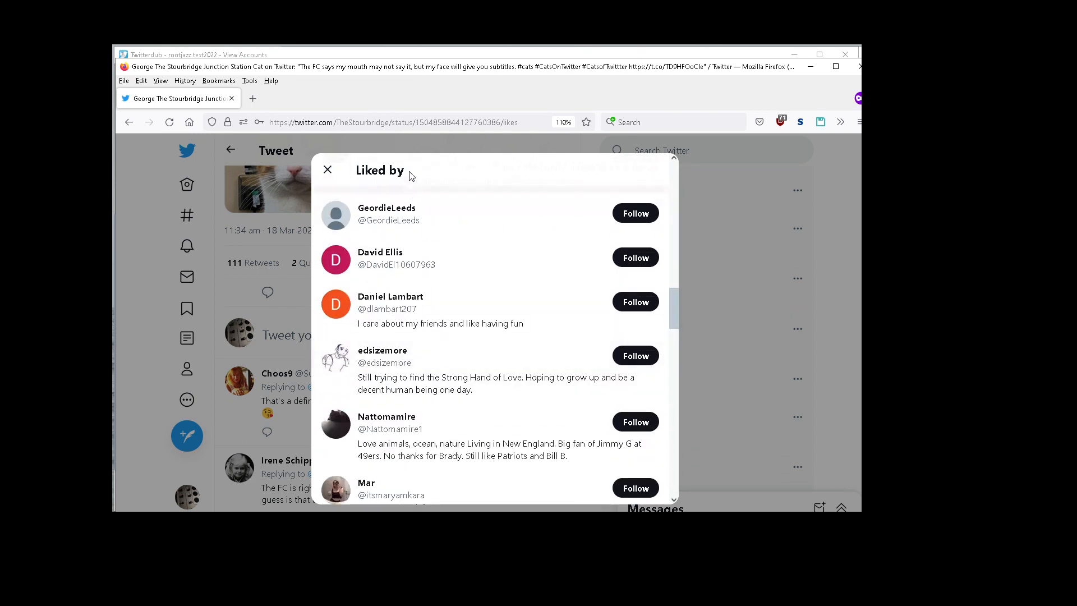
pyautogui.click(651, 122)
pyautogui.hotkey('ctrl', 'v')
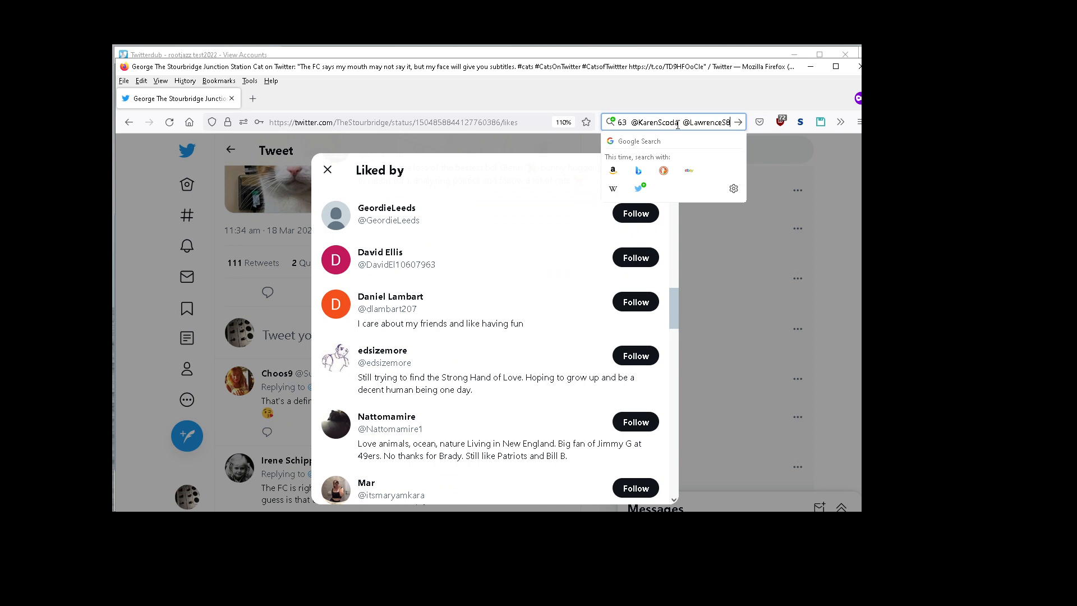
pyautogui.hotkey('ctrl', 'a')
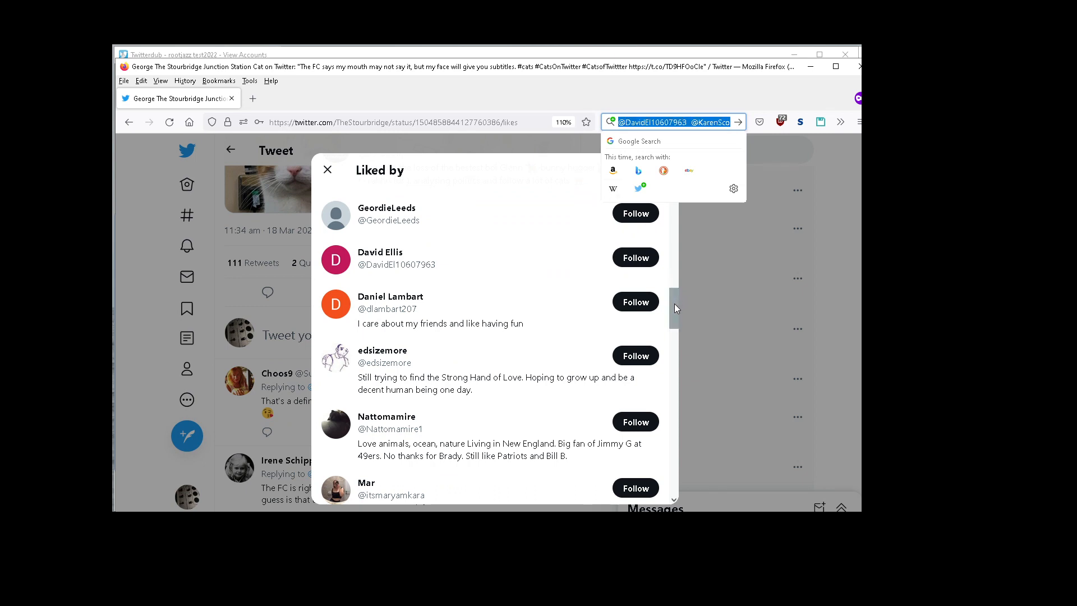
pyautogui.moveTo(674, 304); pyautogui.dragTo(671, 324)
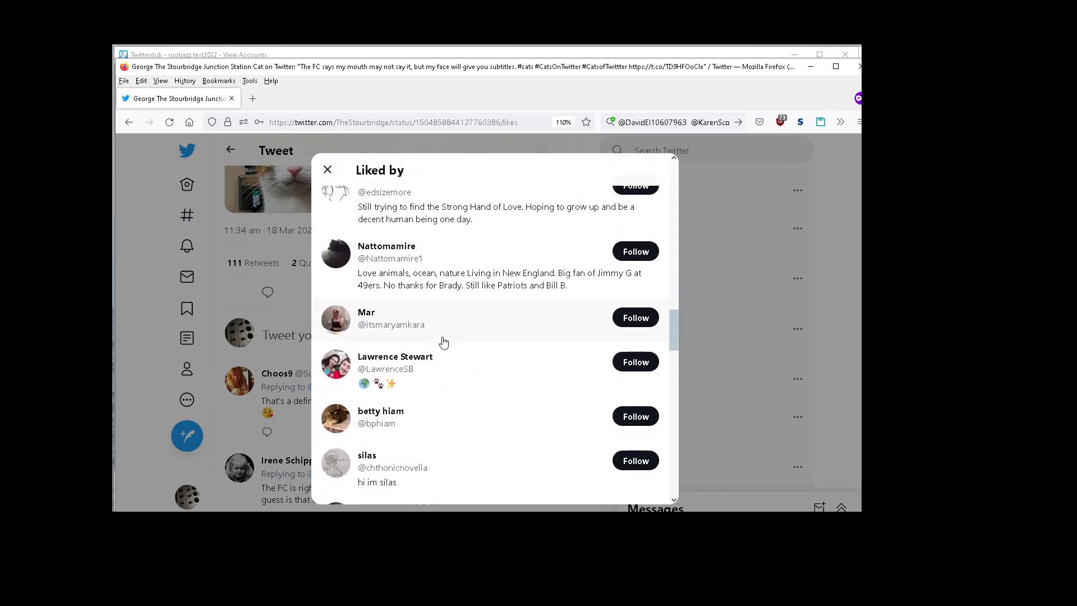
pyautogui.moveTo(413, 370)
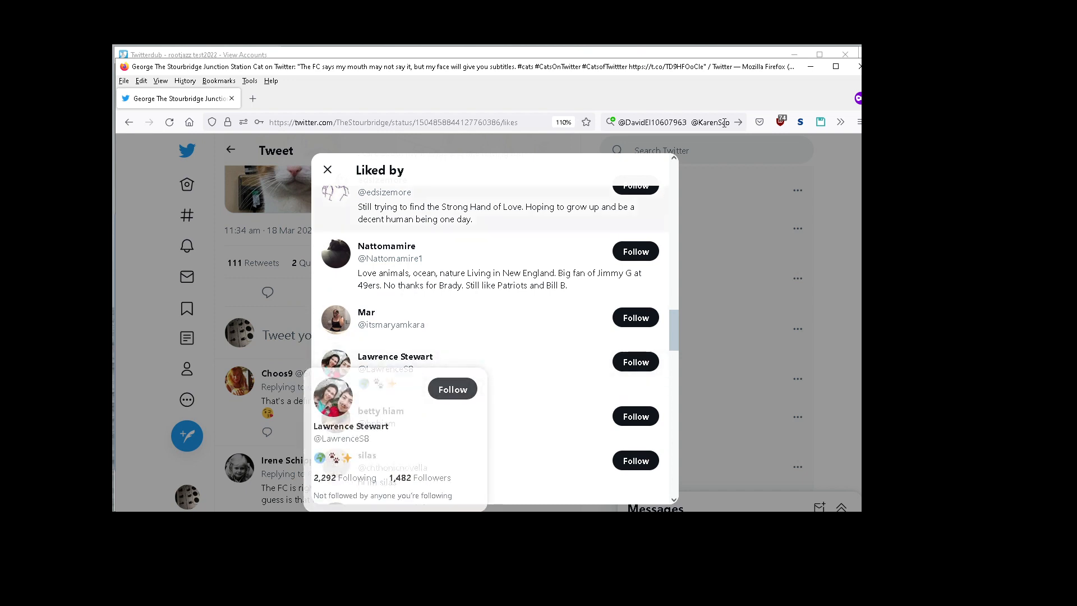
pyautogui.moveTo(703, 122); pyautogui.dragTo(741, 128)
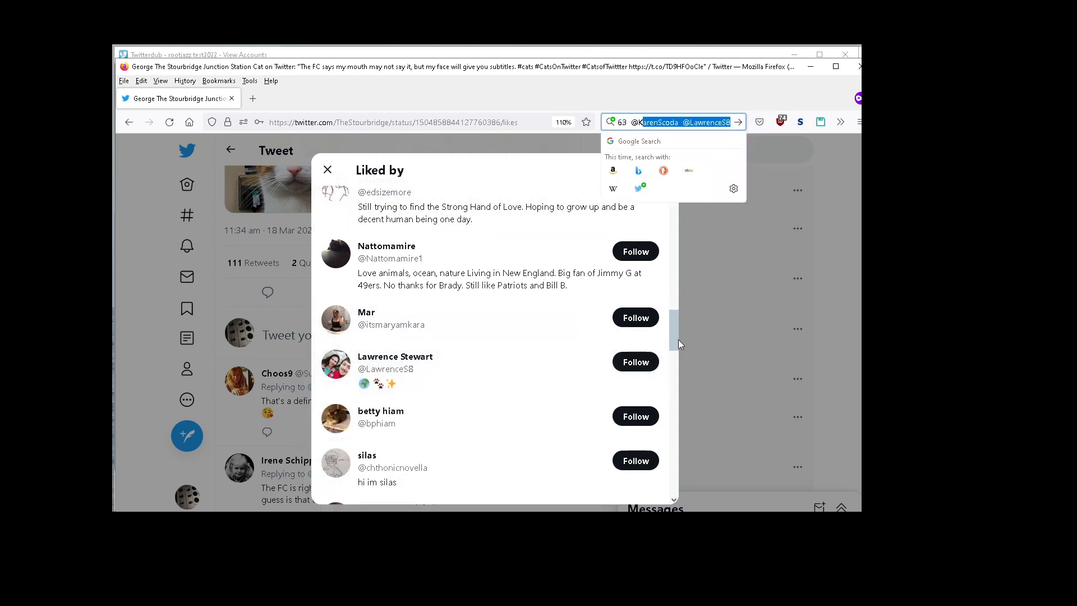
pyautogui.moveTo(678, 339); pyautogui.dragTo(676, 483)
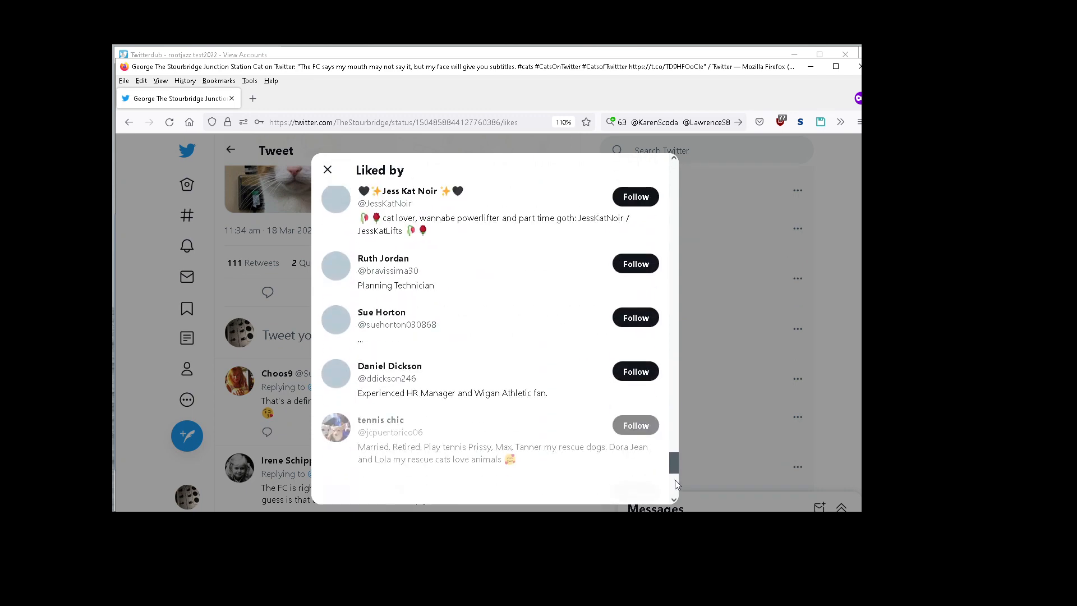
# Step: Keep scrolling through the Liked by list, comparing its likers with the mentioned usernames in the address bar, then close the list
pyautogui.scroll(-15, 675, 479)
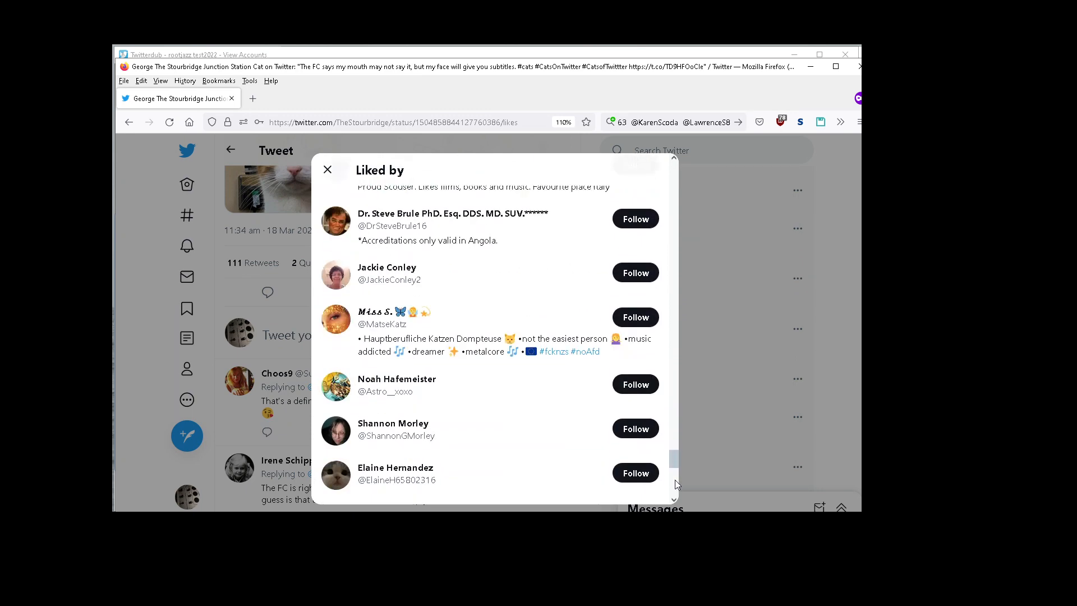
pyautogui.scroll(-10, 675, 484)
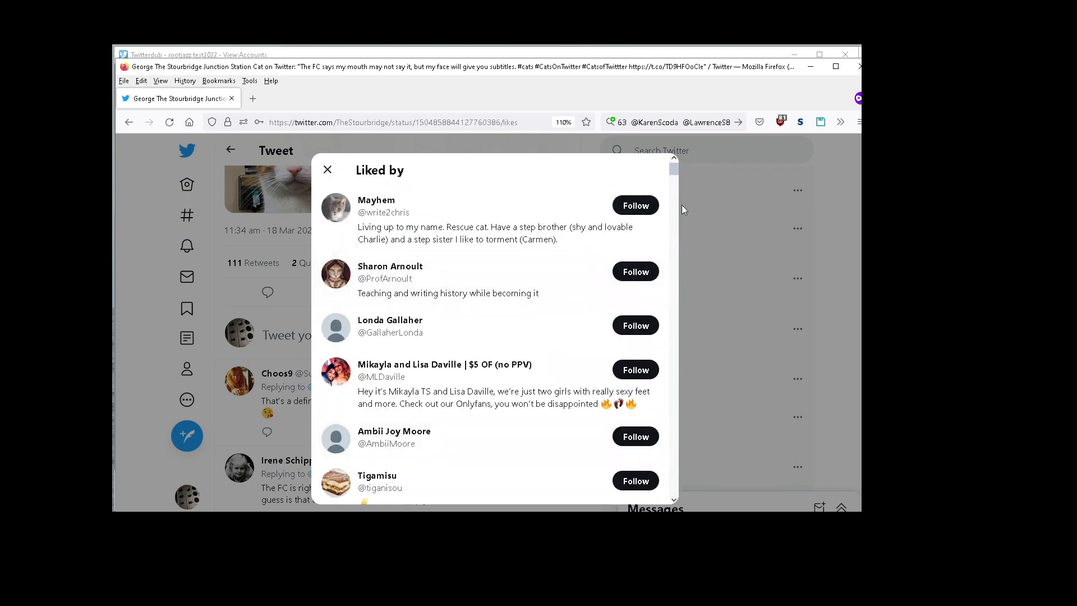
pyautogui.moveTo(671, 171); pyautogui.dragTo(674, 208)
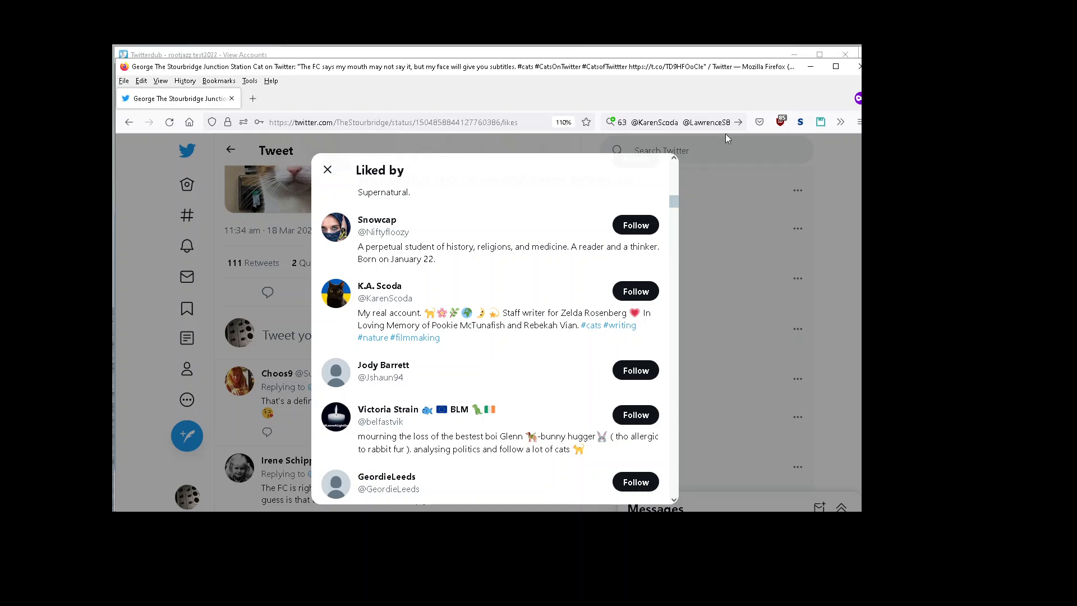
pyautogui.moveTo(673, 204); pyautogui.dragTo(673, 209)
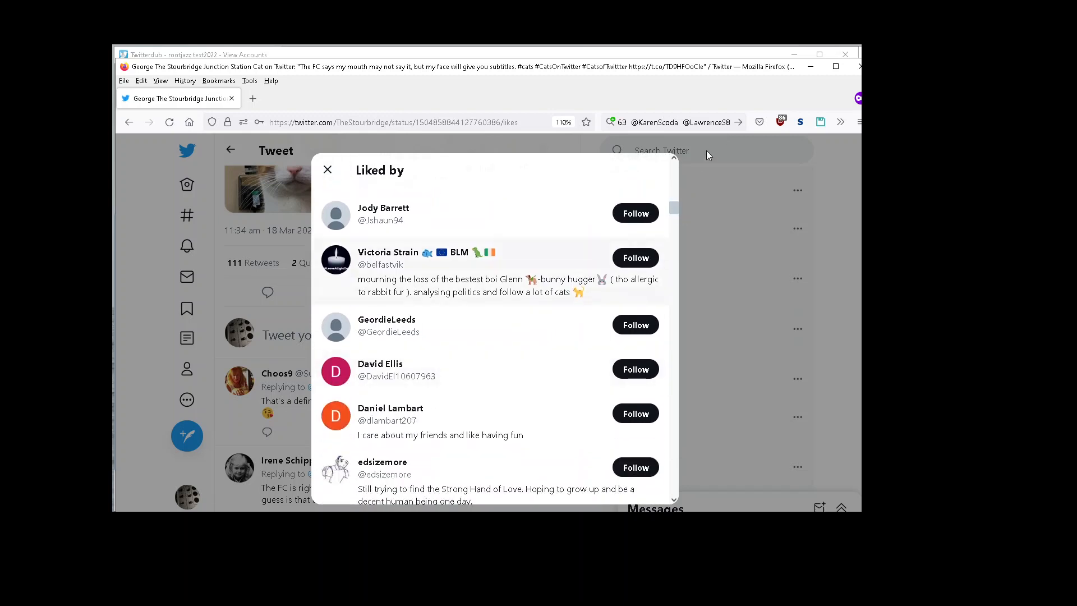
pyautogui.moveTo(656, 121); pyautogui.dragTo(635, 109)
pyautogui.click(640, 122)
pyautogui.hotkey('ctrl', 'a')
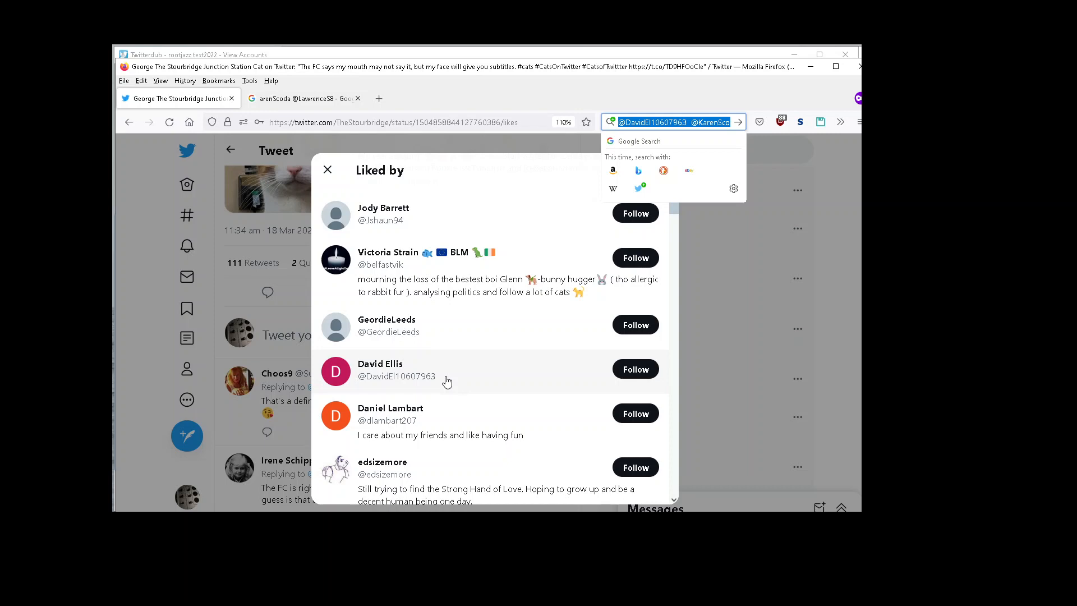
pyautogui.click(147, 224)
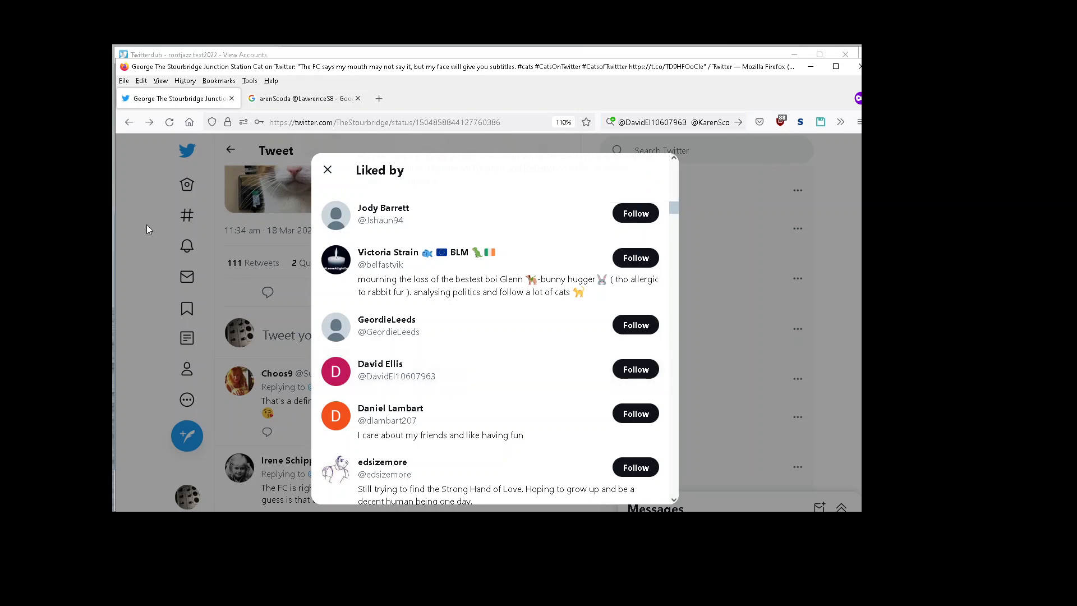
pyautogui.click(146, 224)
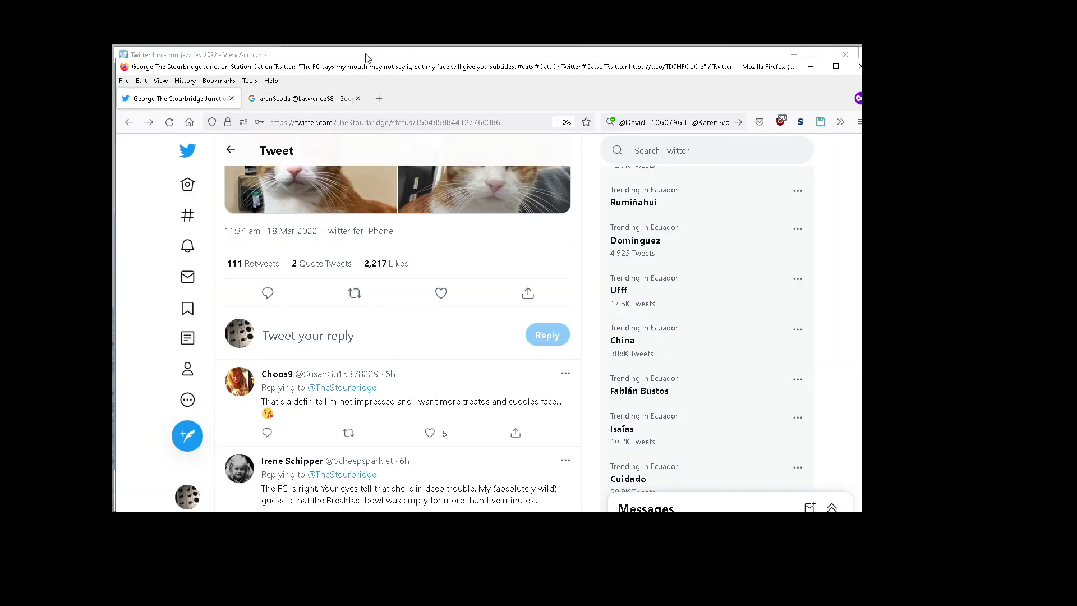
pyautogui.click(367, 55)
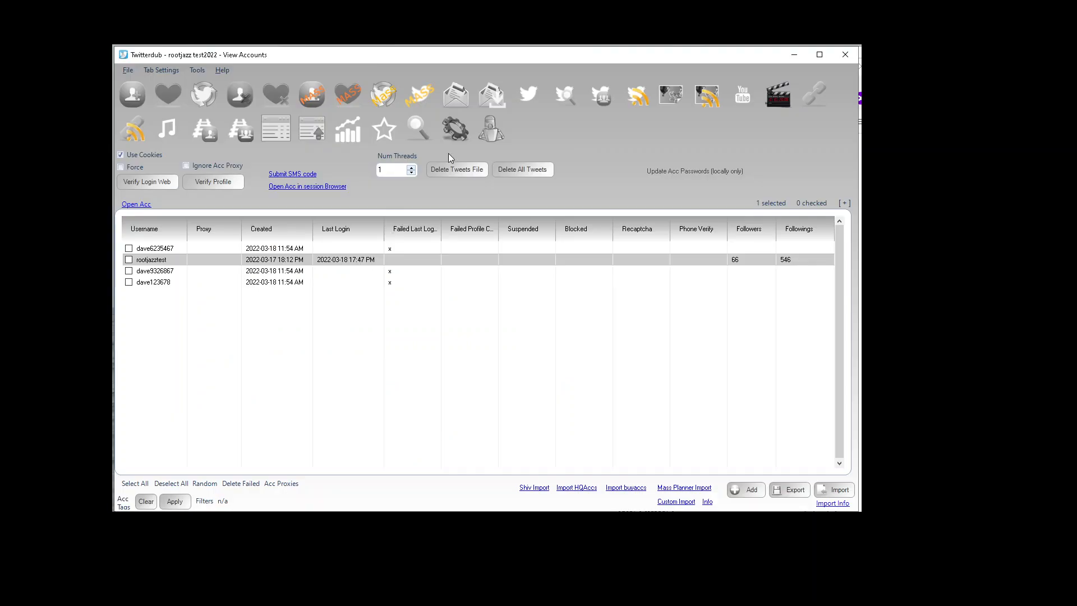
pyautogui.click(566, 93)
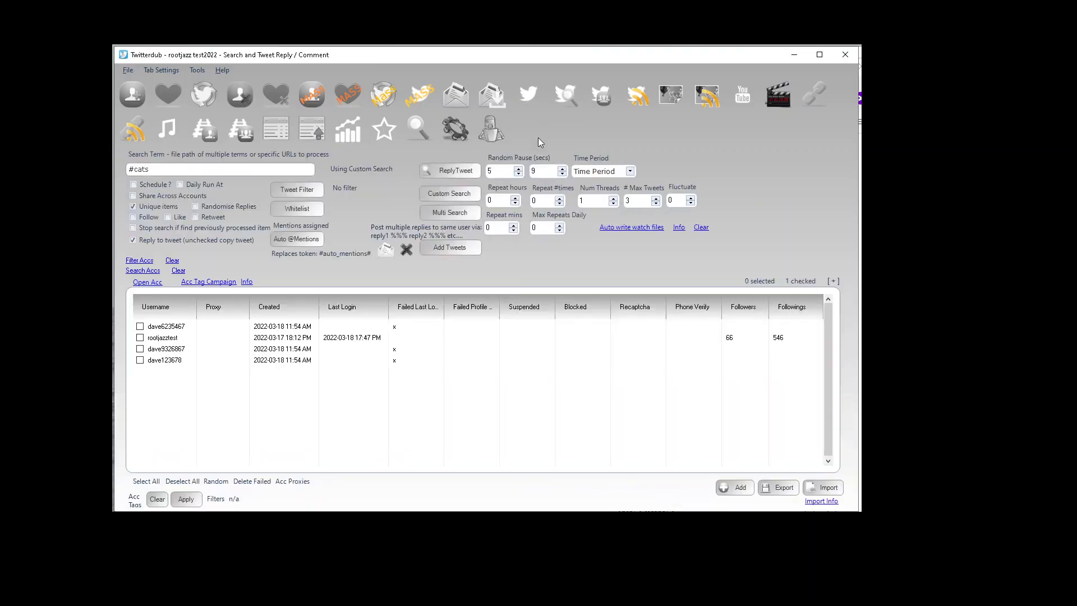
pyautogui.click(288, 240)
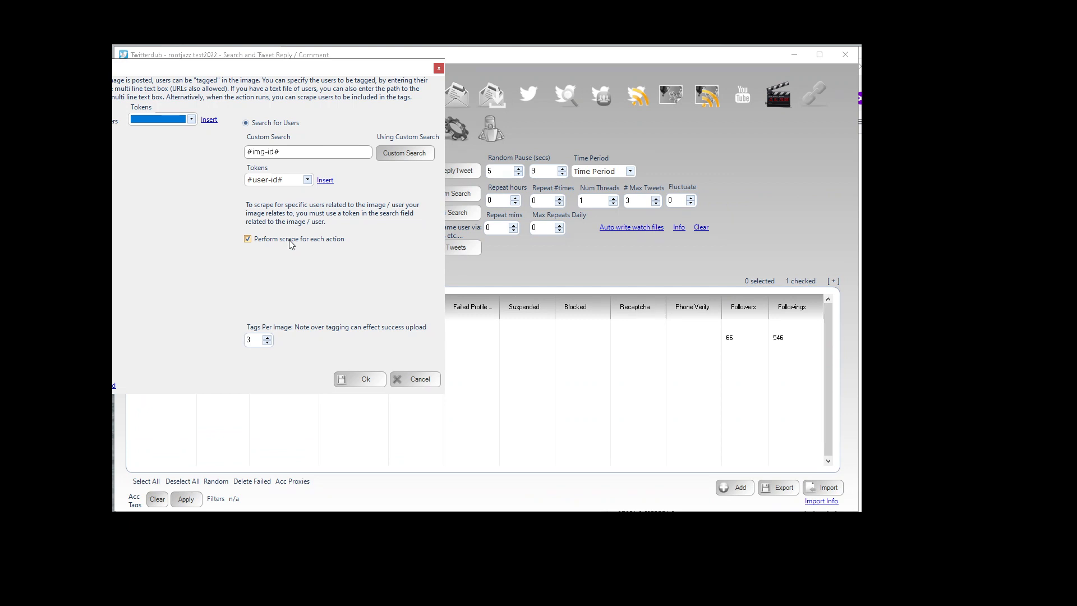
pyautogui.click(290, 240)
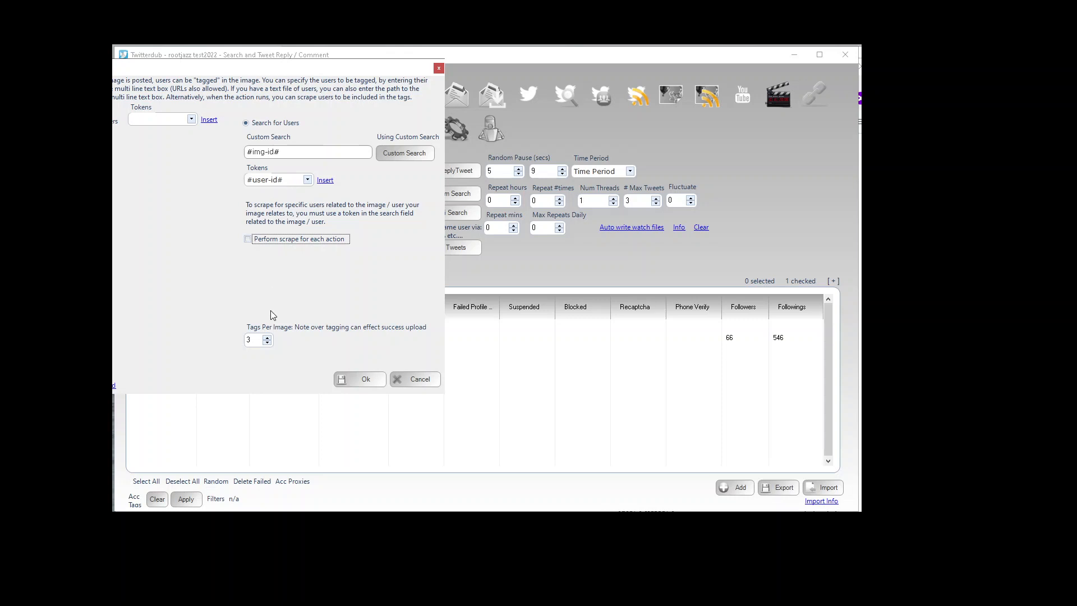
# Step: Rebuild the mentions custom search as Tweet Search (popular) followed by CreatorOfTweet
pyautogui.click(256, 343)
pyautogui.click(383, 155)
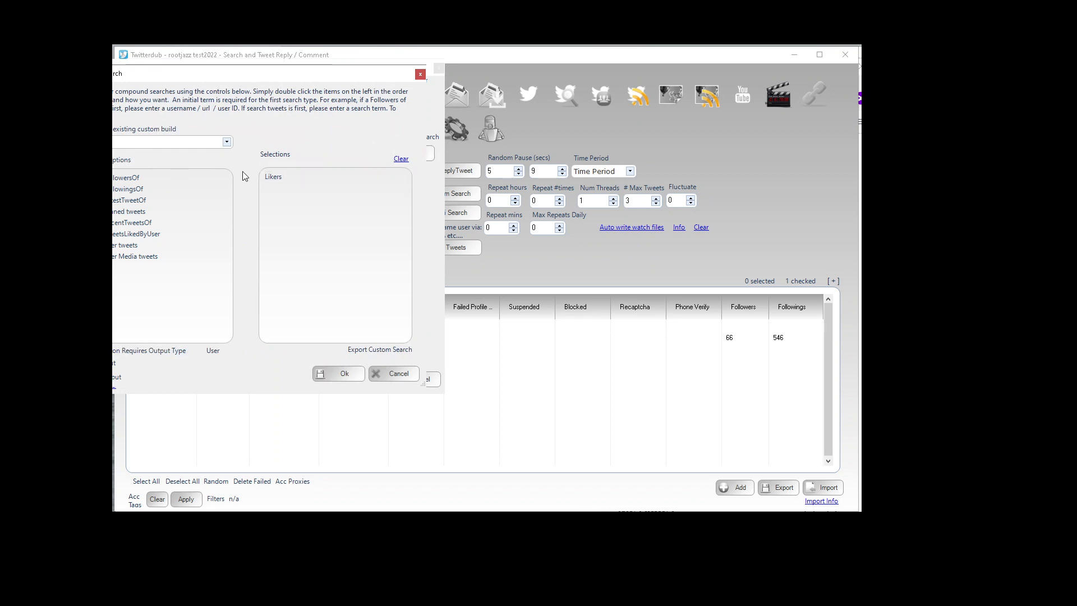
pyautogui.click(401, 160)
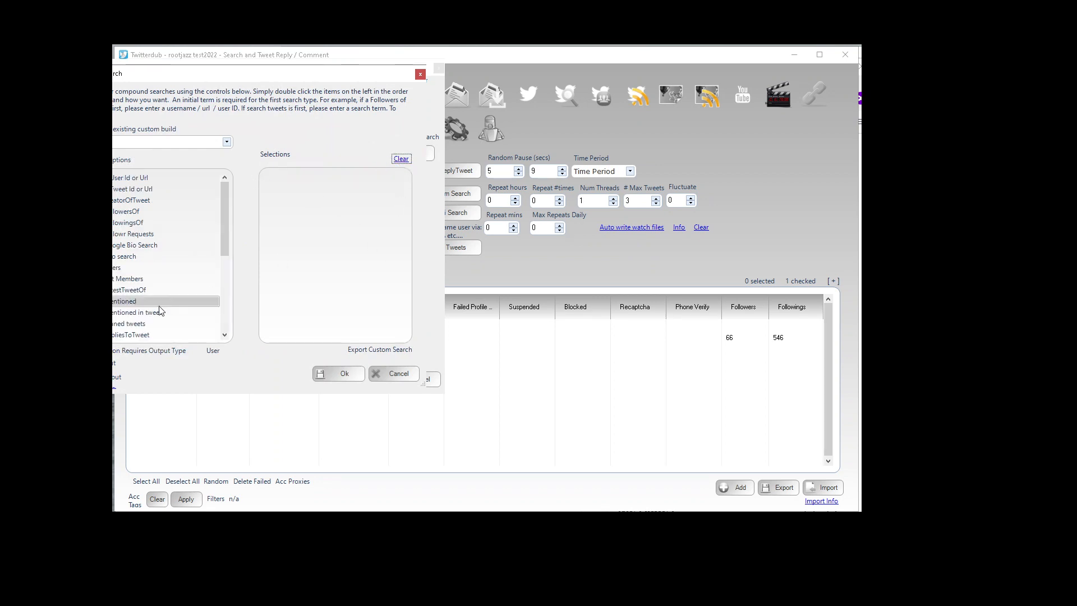
pyautogui.moveTo(225, 230); pyautogui.dragTo(222, 268)
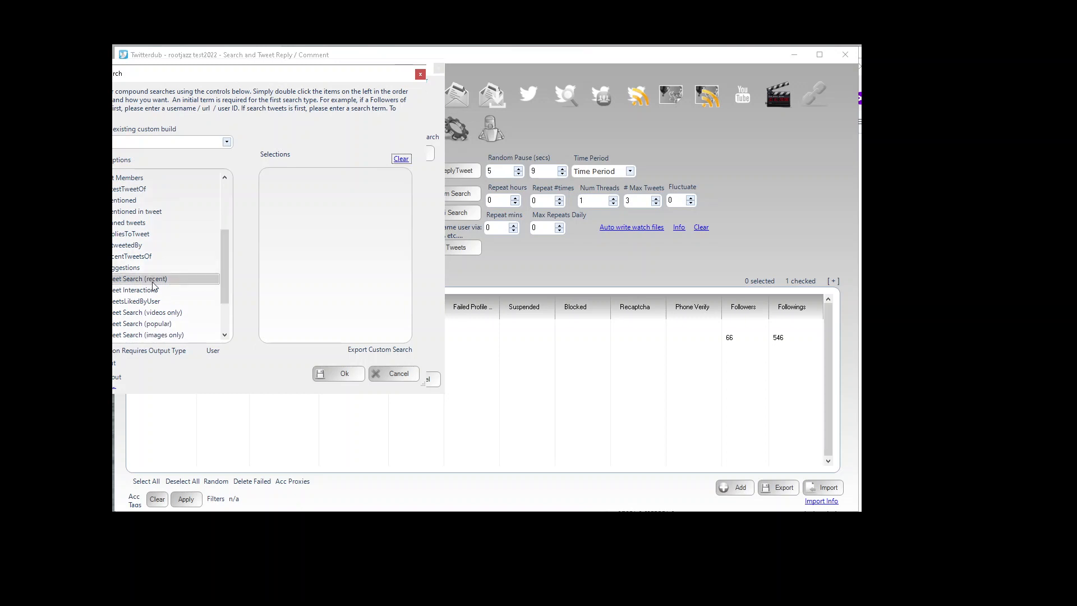
pyautogui.doubleClick(166, 325)
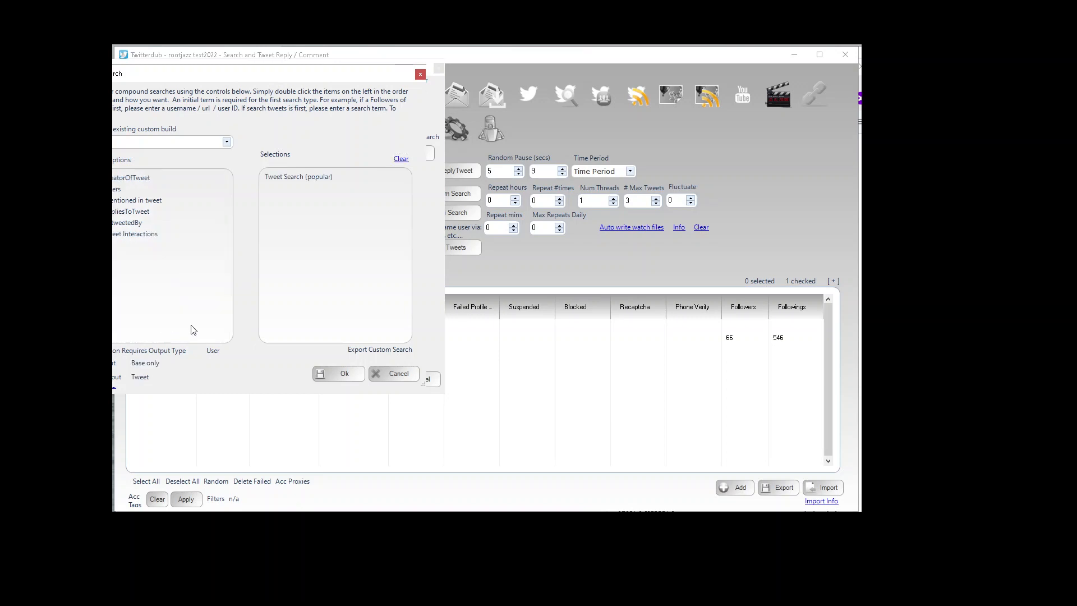
pyautogui.click(344, 373)
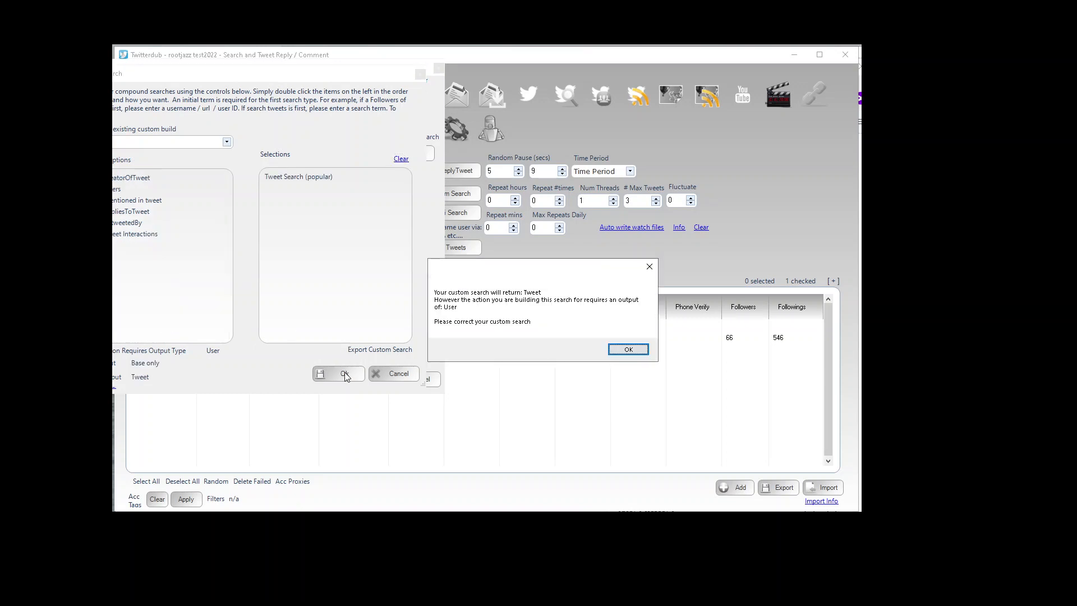
pyautogui.click(622, 348)
pyautogui.doubleClick(173, 177)
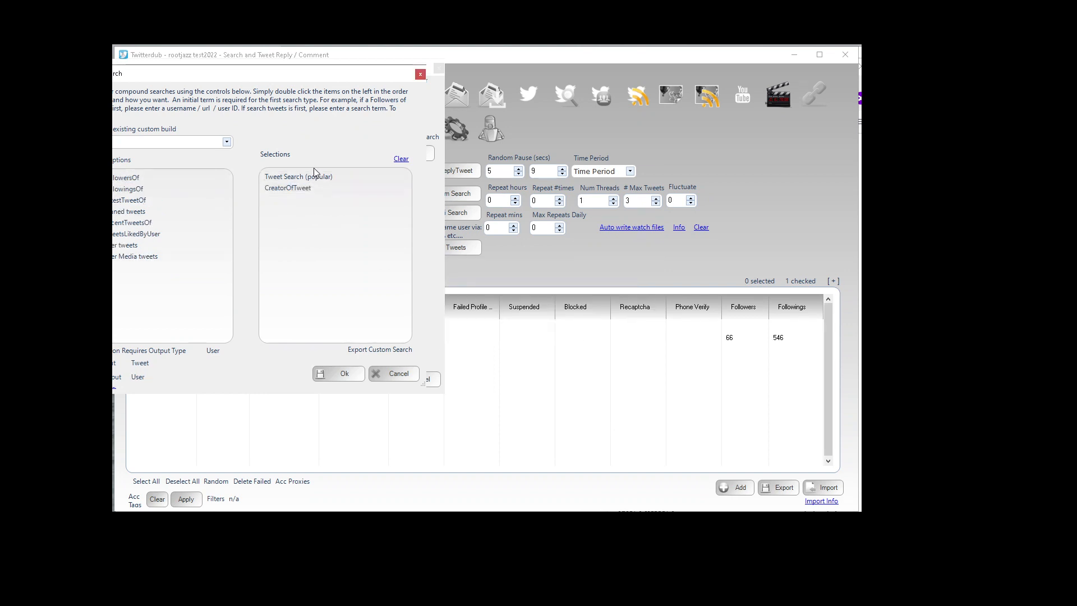
pyautogui.click(339, 375)
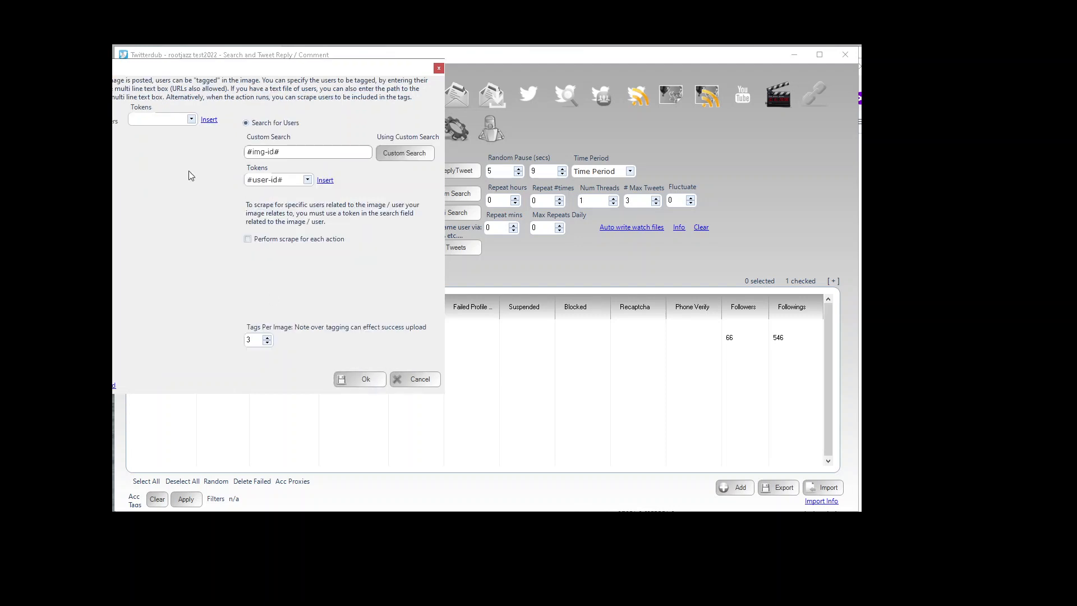
pyautogui.moveTo(280, 153); pyautogui.dragTo(181, 153)
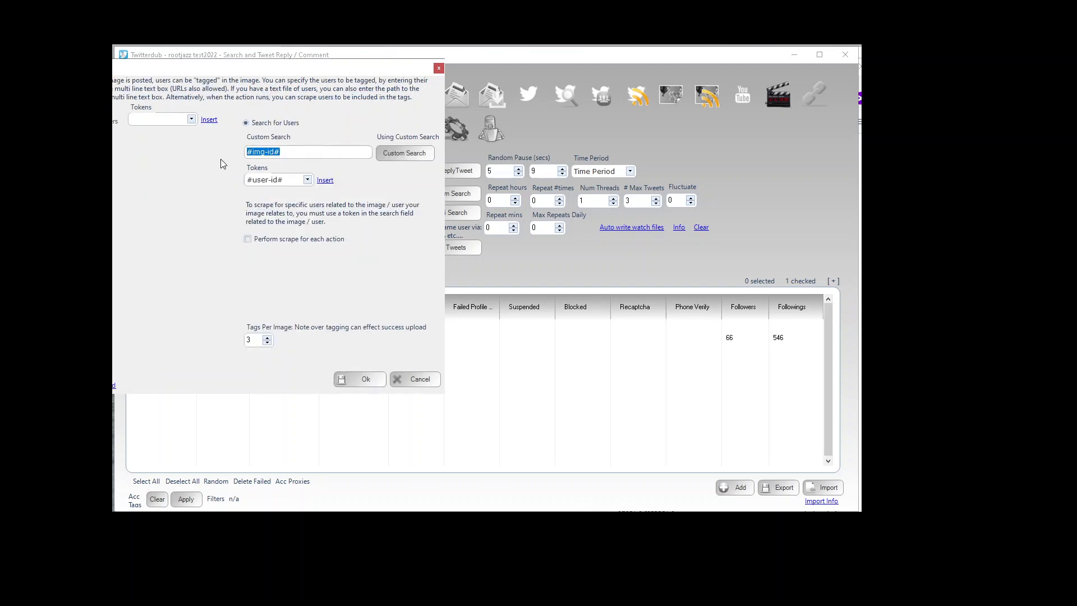
pyautogui.press('Delete')
pyautogui.click(307, 180)
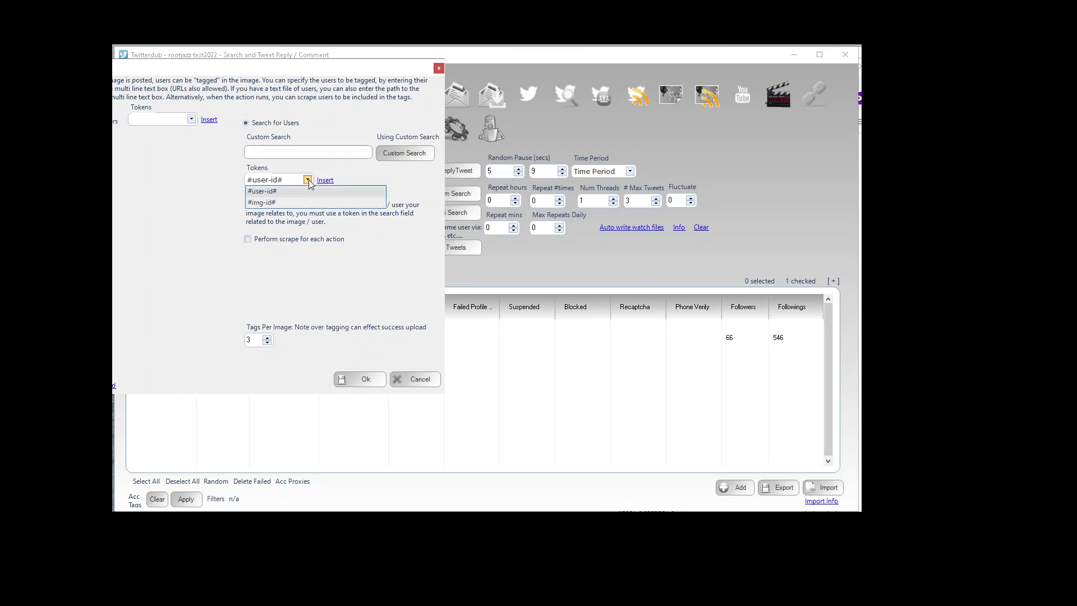
pyautogui.click(277, 151)
pyautogui.click(277, 151)
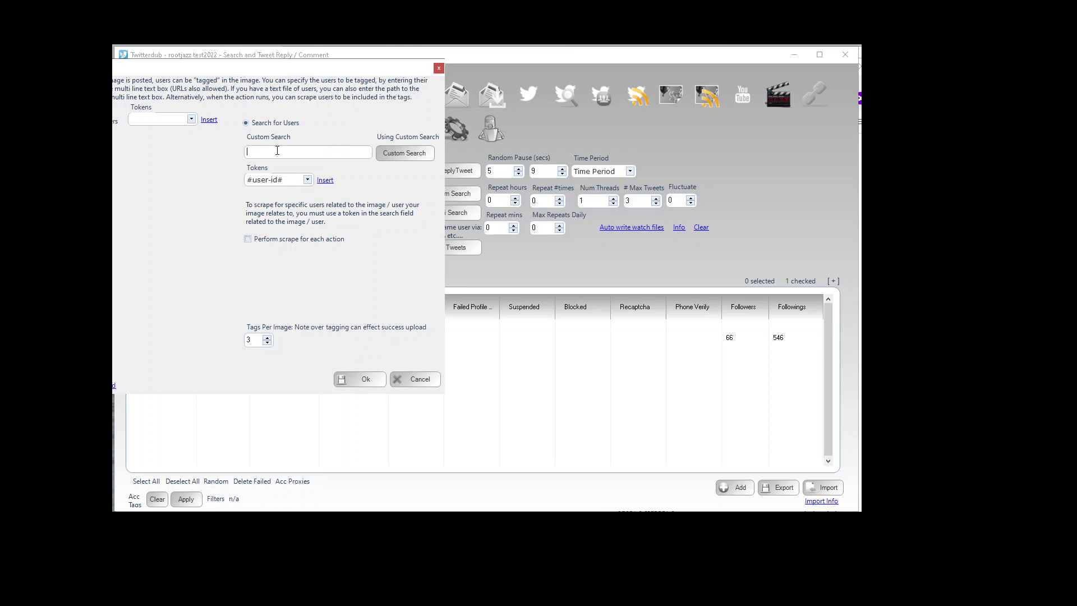
pyautogui.write('#cats')
pyautogui.click(375, 382)
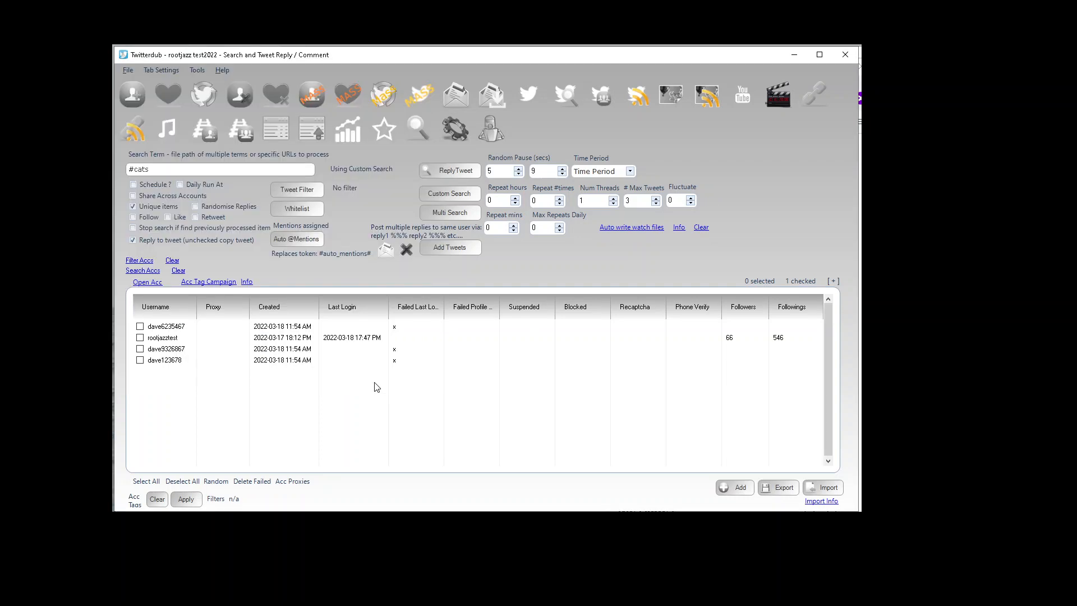
# Step: Tick the rootjazztest account and create the ReplyTweet action
pyautogui.click(140, 337)
pyautogui.click(468, 170)
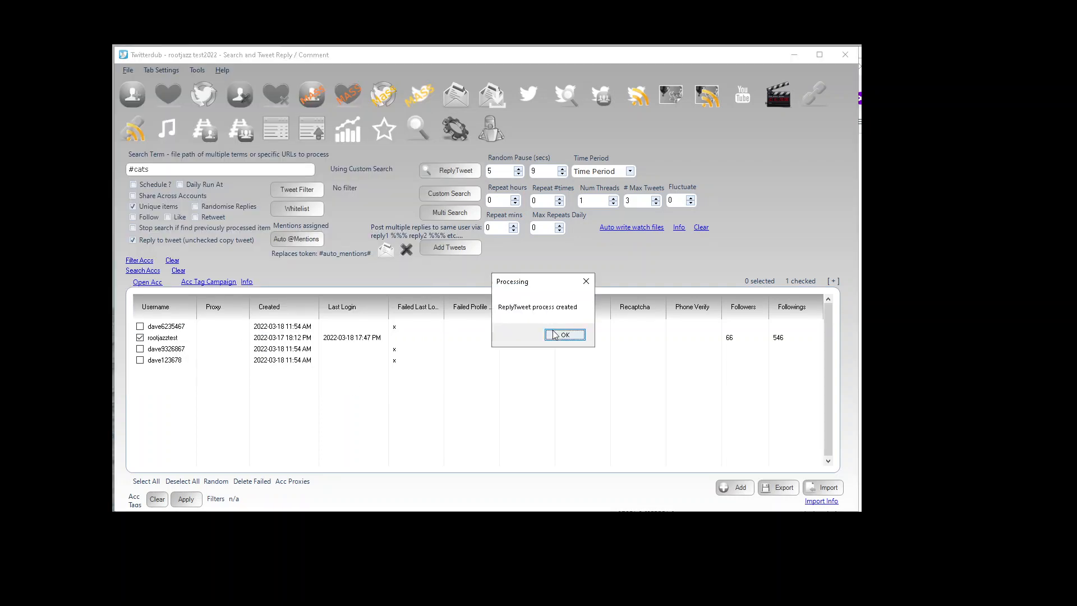
pyautogui.click(564, 334)
# Step: Open the processing queue and the new action's real-time log, examining the mentions posted in each reply
pyautogui.click(485, 130)
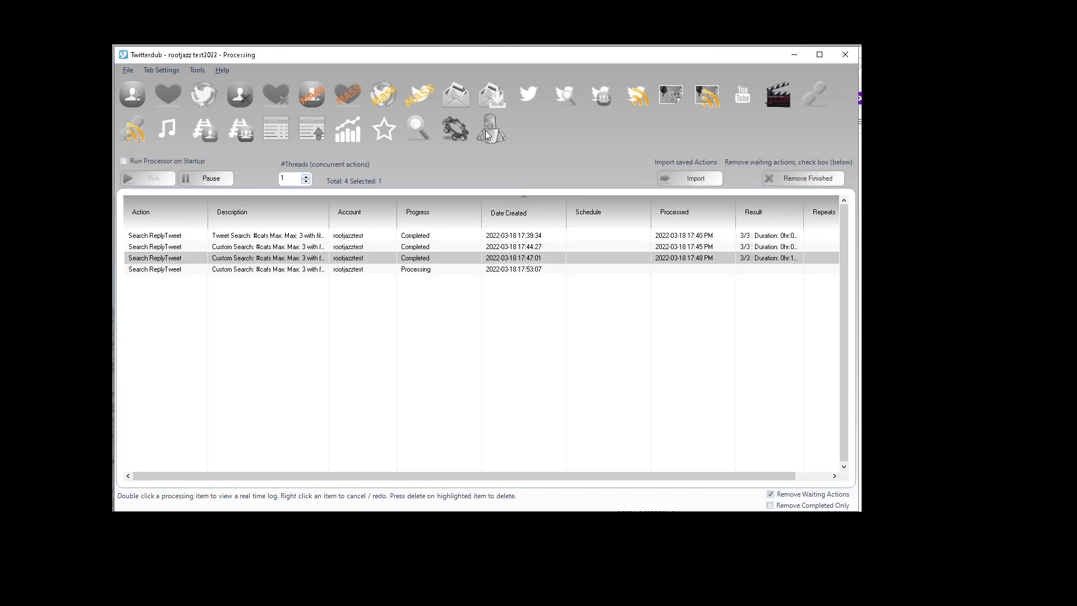
pyautogui.doubleClick(415, 269)
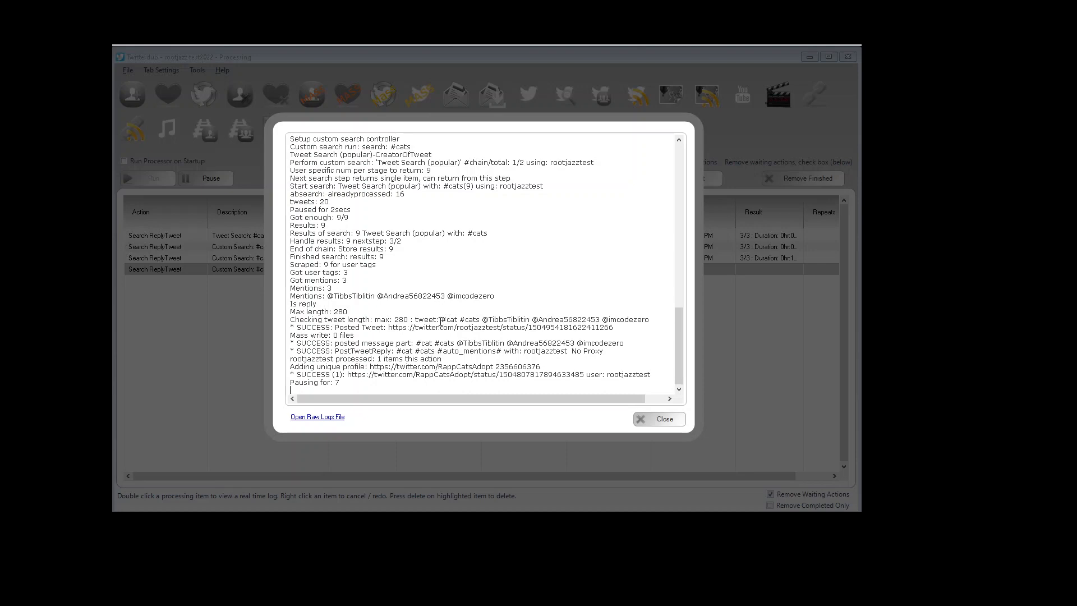
pyautogui.moveTo(440, 321); pyautogui.dragTo(631, 318)
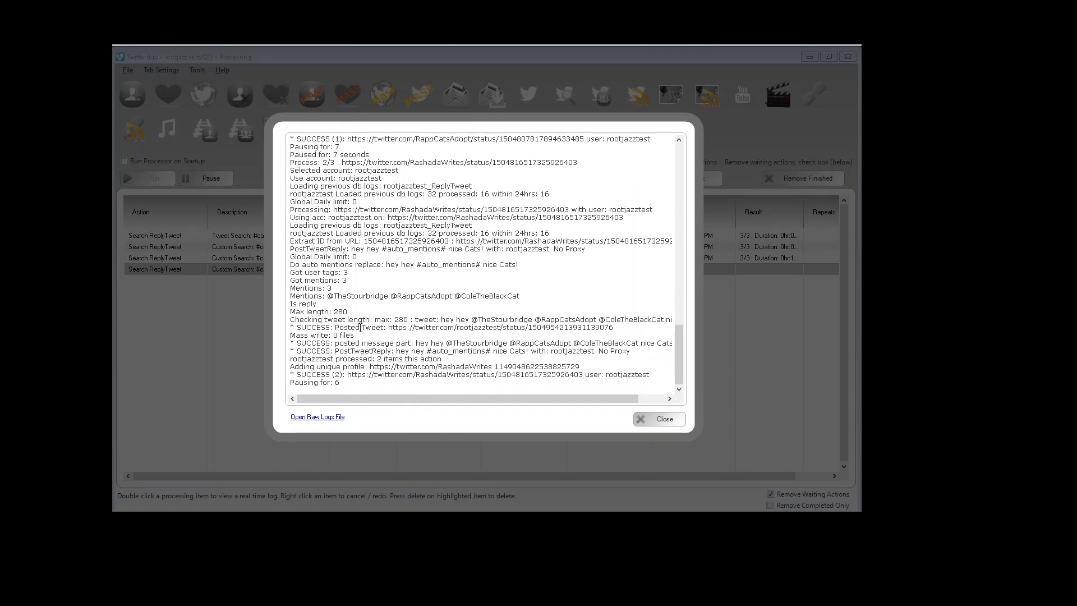
pyautogui.moveTo(475, 319); pyautogui.dragTo(563, 318)
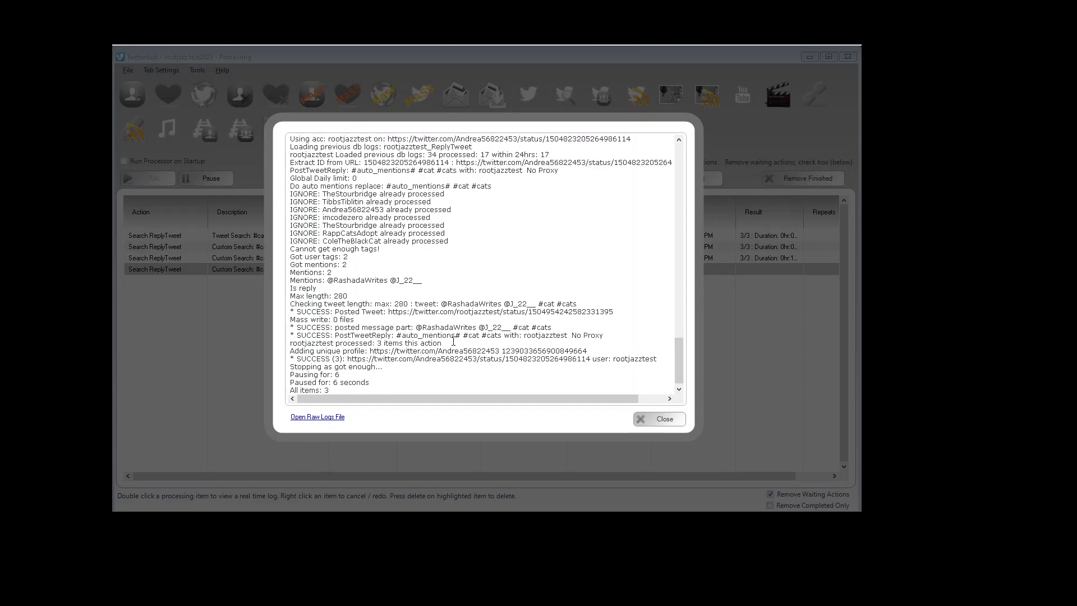
# Step: Scroll back to the top of the log and review the search setup and ignored already-processed tweets
pyautogui.moveTo(681, 368); pyautogui.dragTo(692, 157)
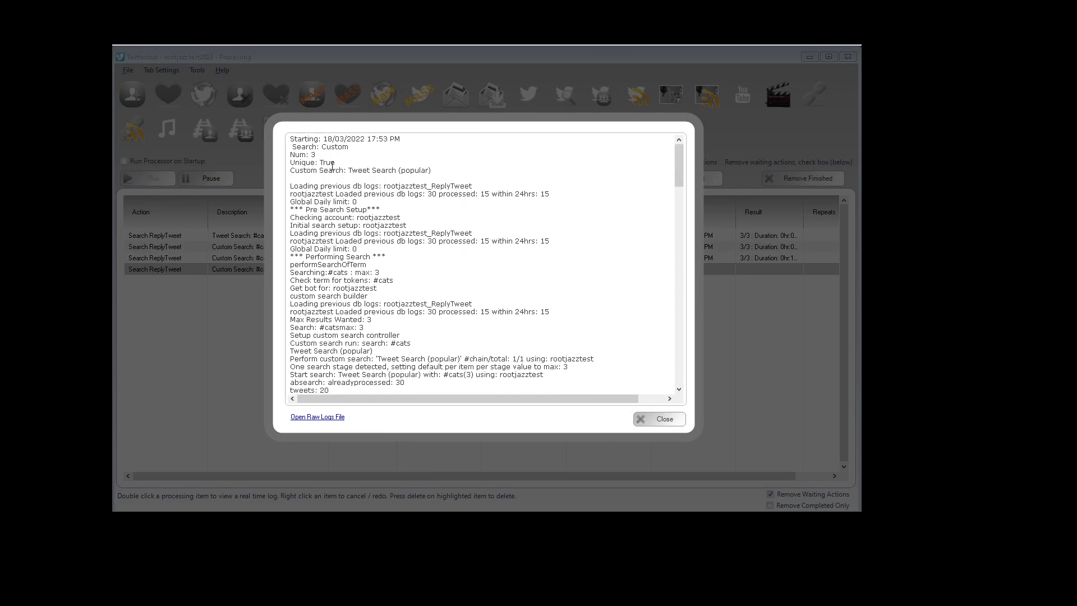
pyautogui.moveTo(289, 163); pyautogui.dragTo(420, 248)
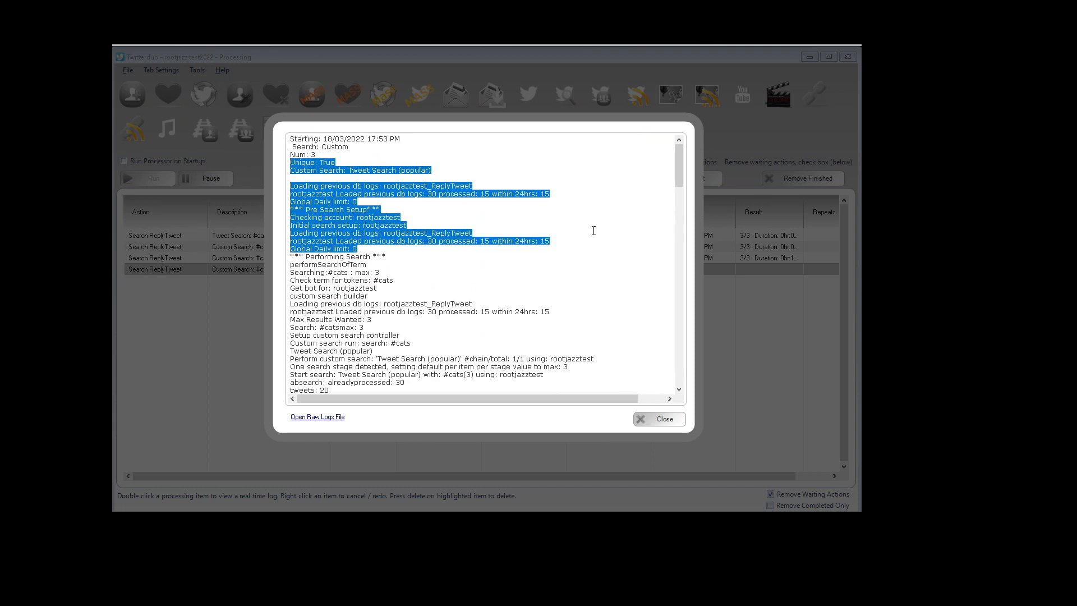
pyautogui.moveTo(678, 177); pyautogui.dragTo(677, 191)
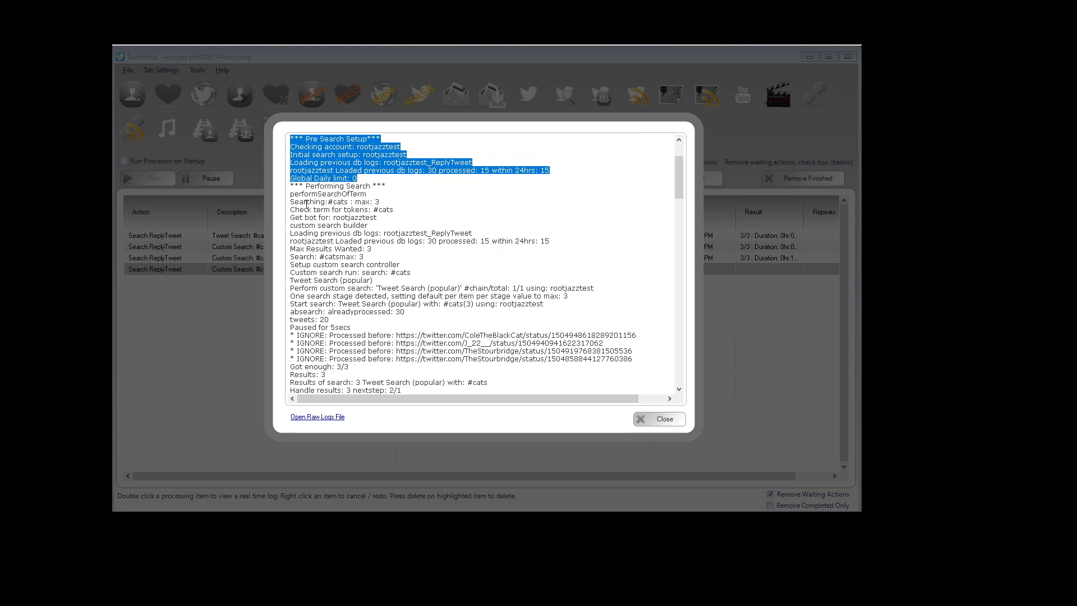
pyautogui.moveTo(290, 202); pyautogui.dragTo(522, 316)
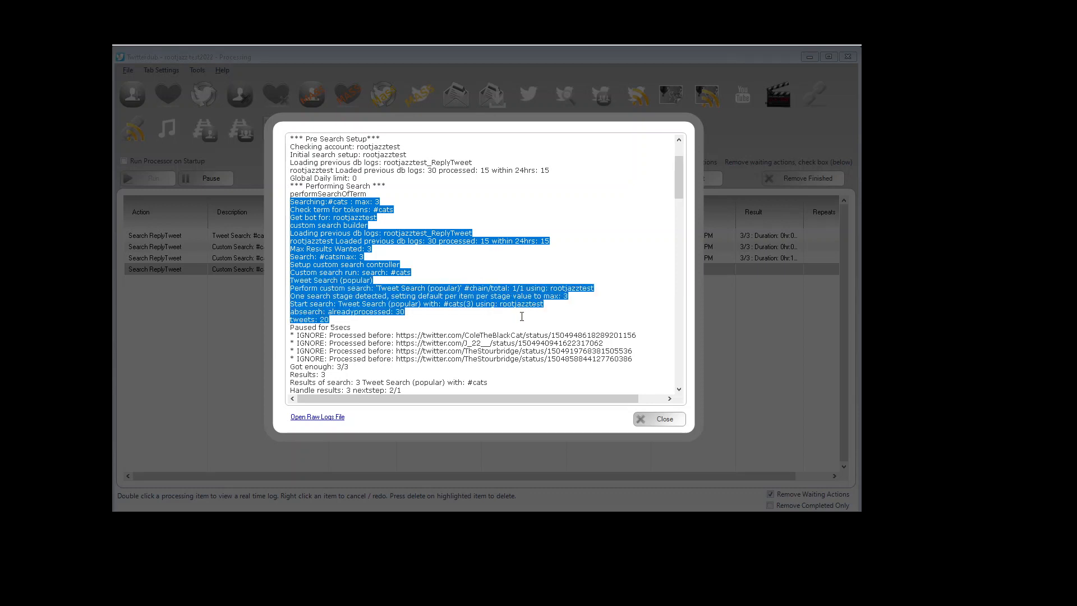
pyautogui.moveTo(678, 193); pyautogui.dragTo(676, 211)
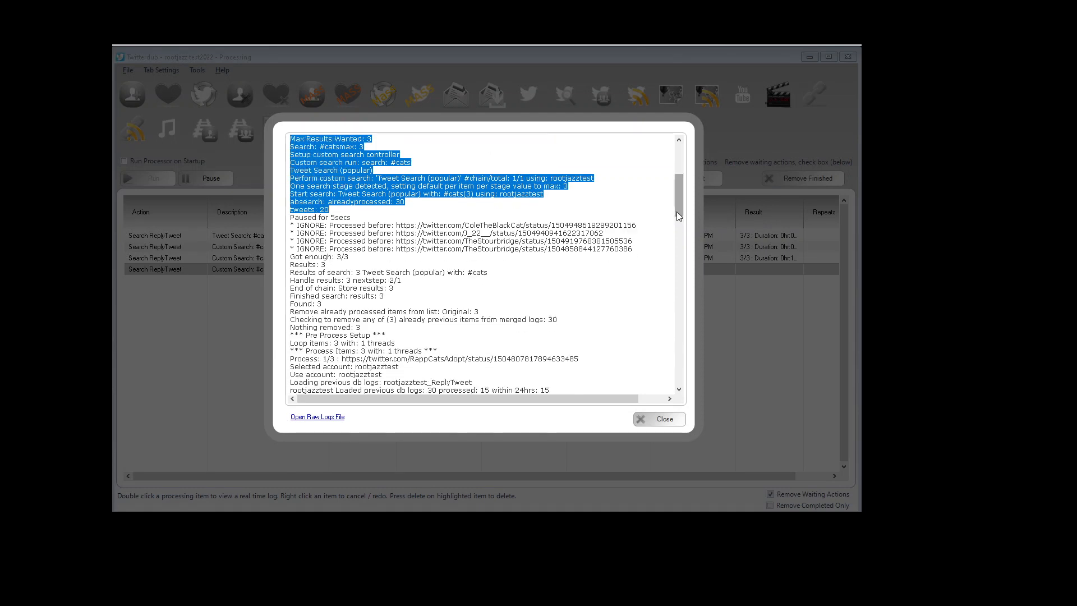
pyautogui.moveTo(377, 225); pyautogui.dragTo(450, 249)
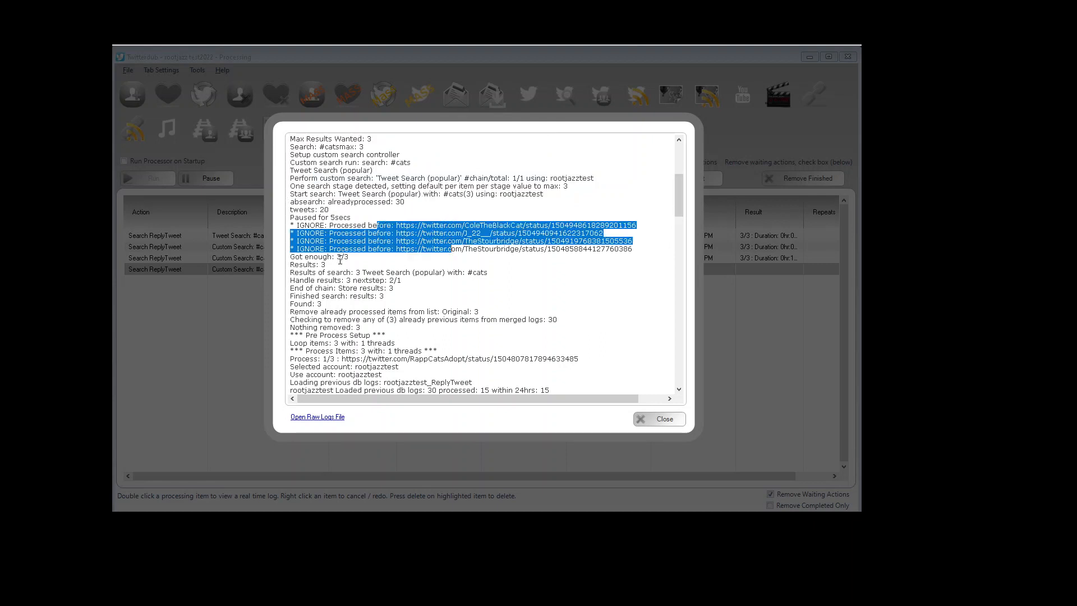
pyautogui.moveTo(340, 257); pyautogui.dragTo(313, 257)
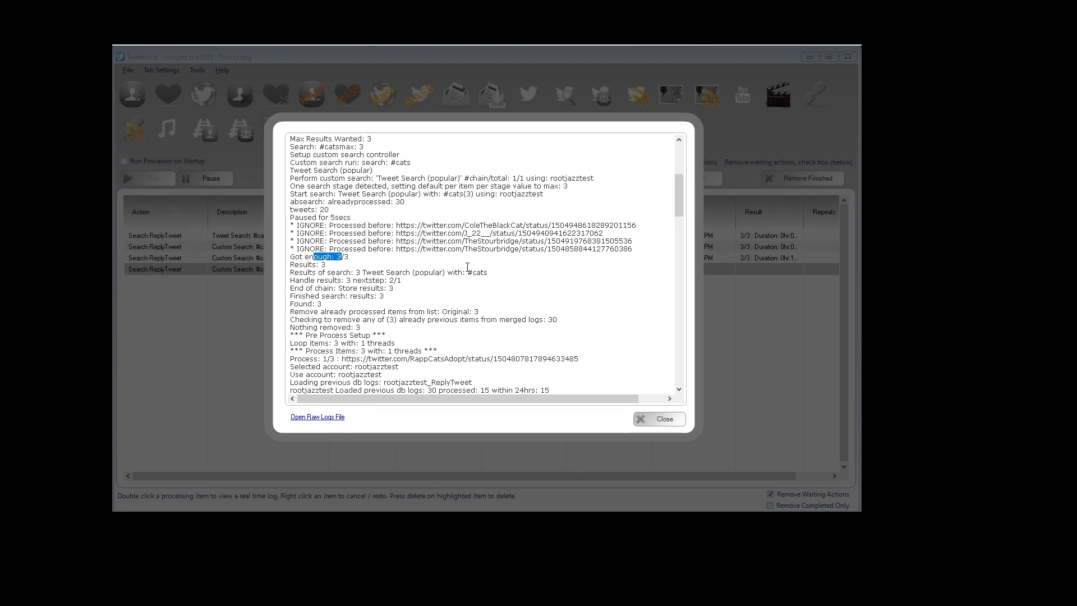
pyautogui.moveTo(679, 197); pyautogui.dragTo(679, 226)
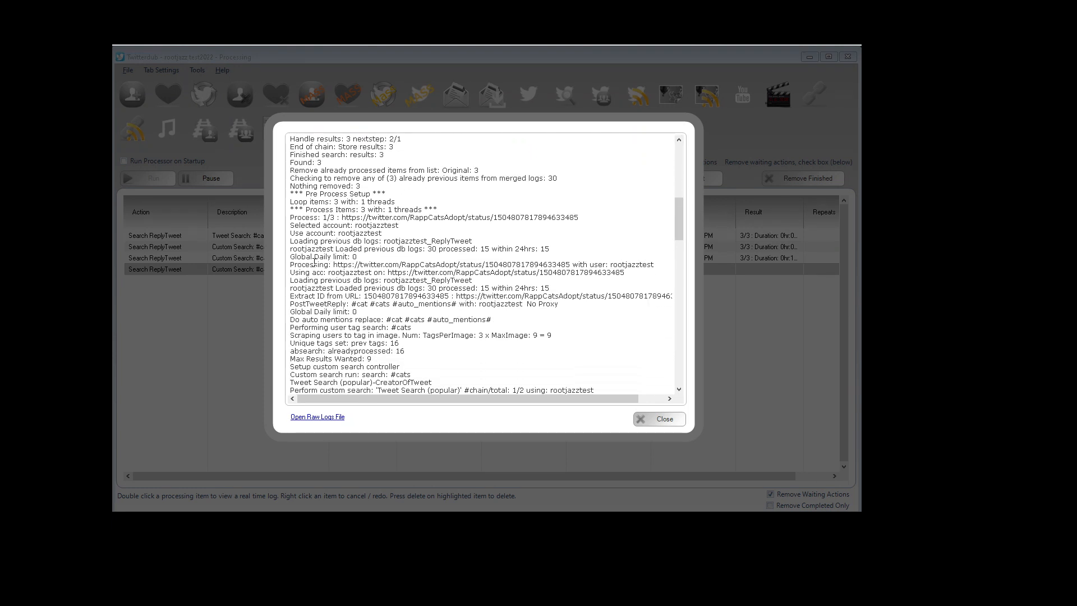
# Step: Highlight and examine the log lines for the first tweet's reply, including the #auto_mentions# placeholder and tags-per-image setting
pyautogui.moveTo(290, 218); pyautogui.dragTo(350, 218)
pyautogui.click(441, 210)
pyautogui.moveTo(532, 212); pyautogui.dragTo(575, 304)
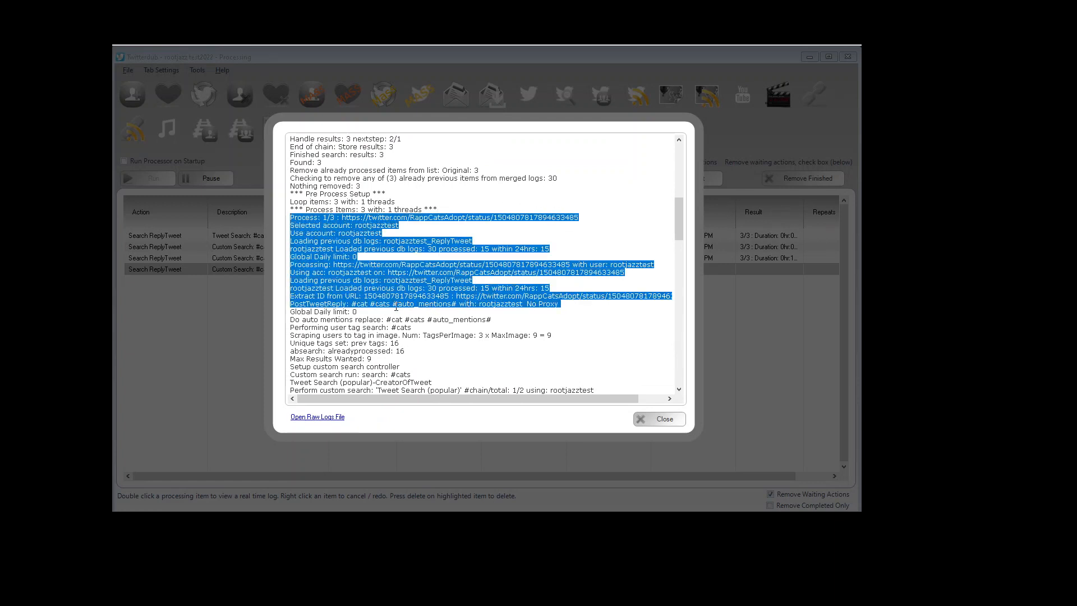
pyautogui.moveTo(392, 305); pyautogui.dragTo(452, 307)
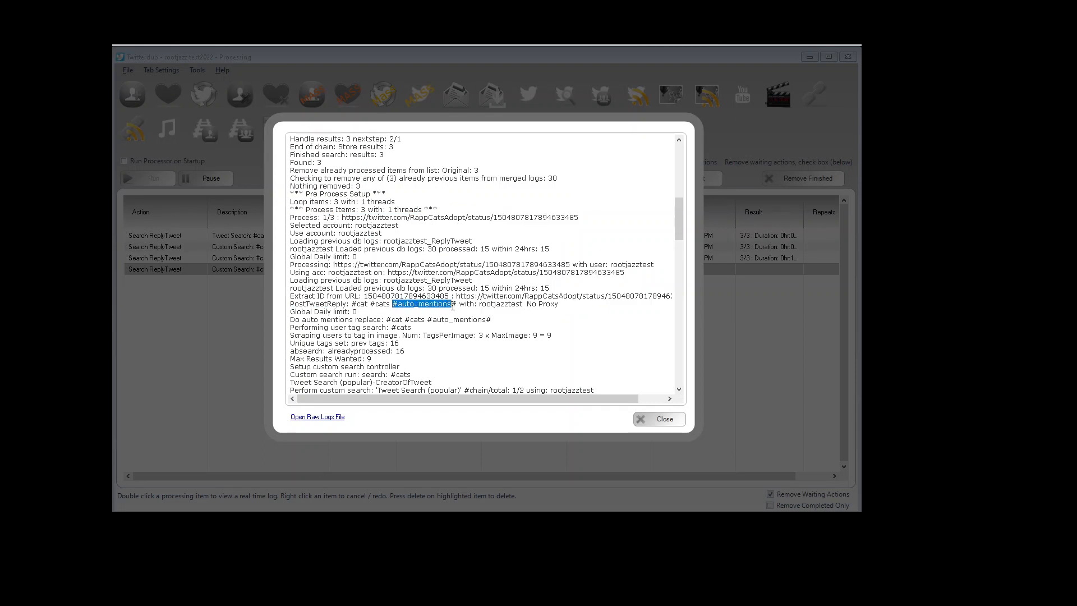
pyautogui.moveTo(681, 230); pyautogui.dragTo(680, 241)
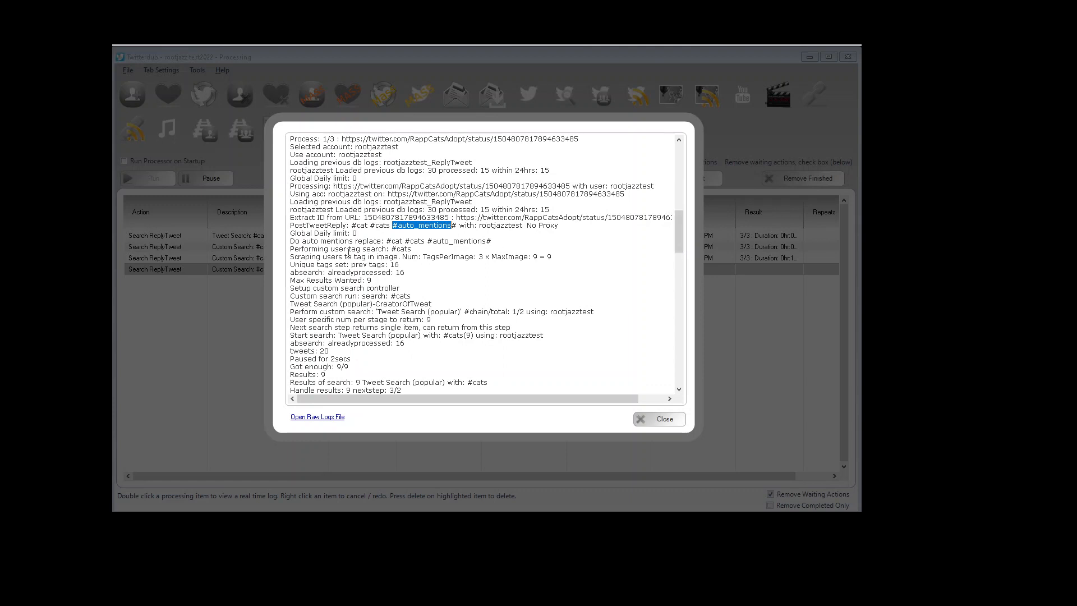
pyautogui.moveTo(291, 241); pyautogui.dragTo(404, 272)
pyautogui.click(422, 270)
pyautogui.moveTo(425, 257); pyautogui.dragTo(484, 257)
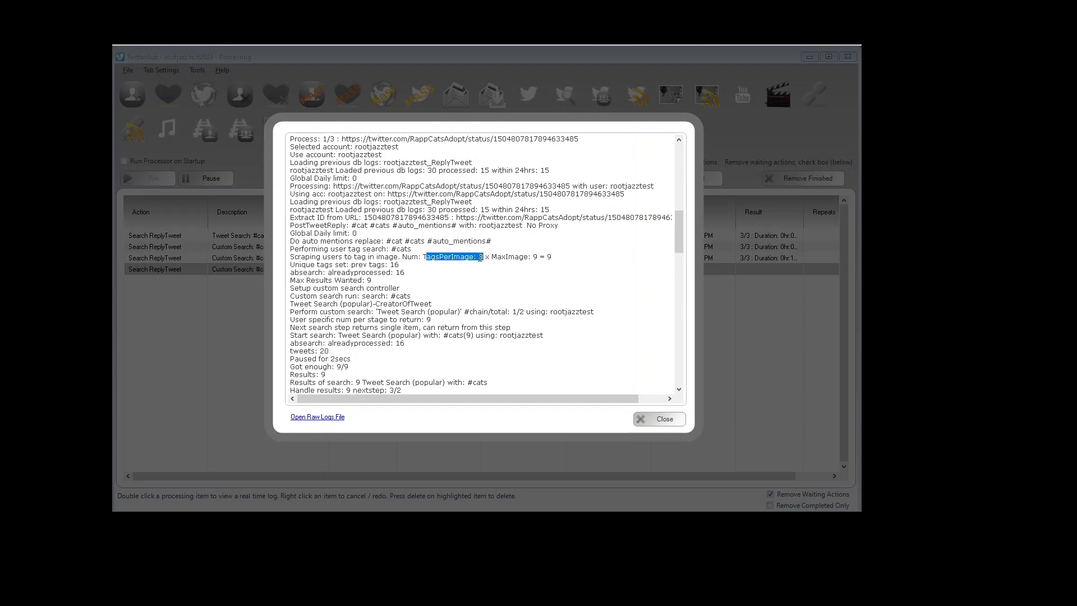
pyautogui.click(451, 256)
pyautogui.moveTo(677, 241); pyautogui.dragTo(677, 249)
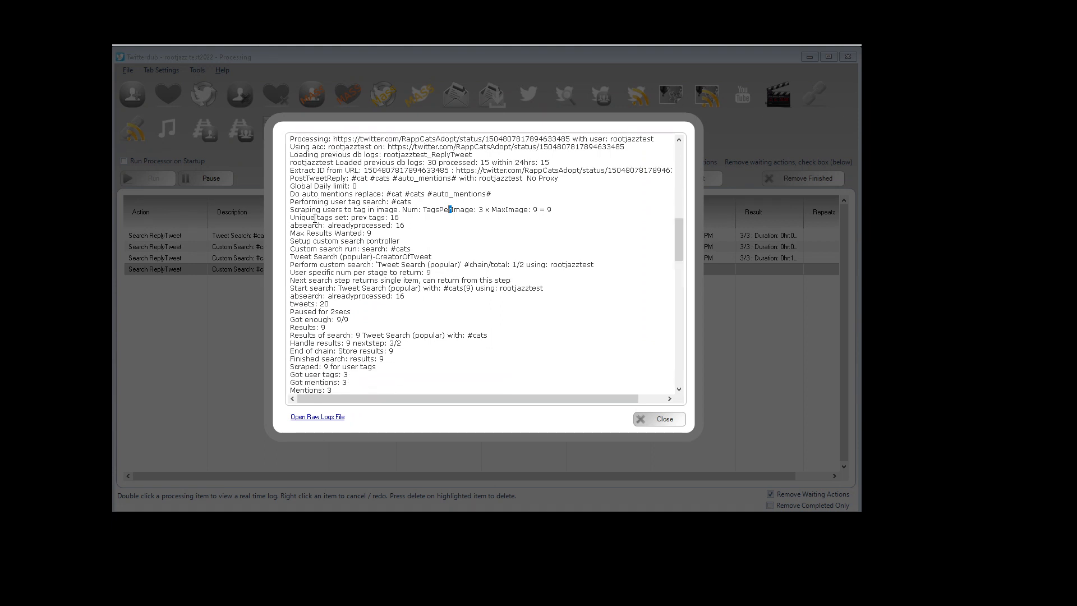
# Step: Scroll through the rest of the log, highlighting the tag search details, mentions found and posted replies for each tweet
pyautogui.moveTo(296, 218); pyautogui.dragTo(404, 217)
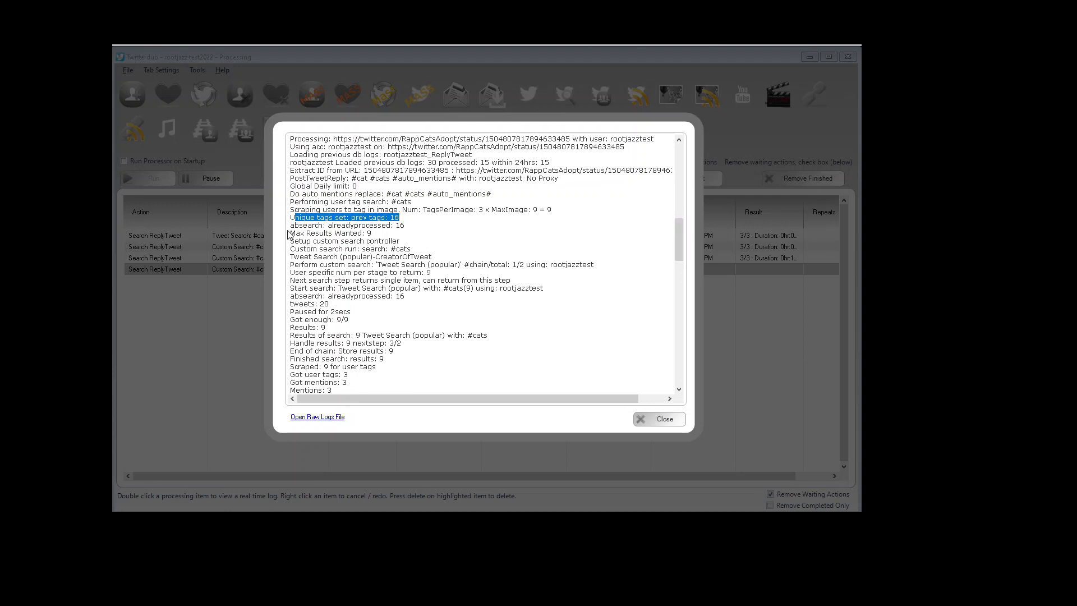
pyautogui.moveTo(290, 225); pyautogui.dragTo(376, 234)
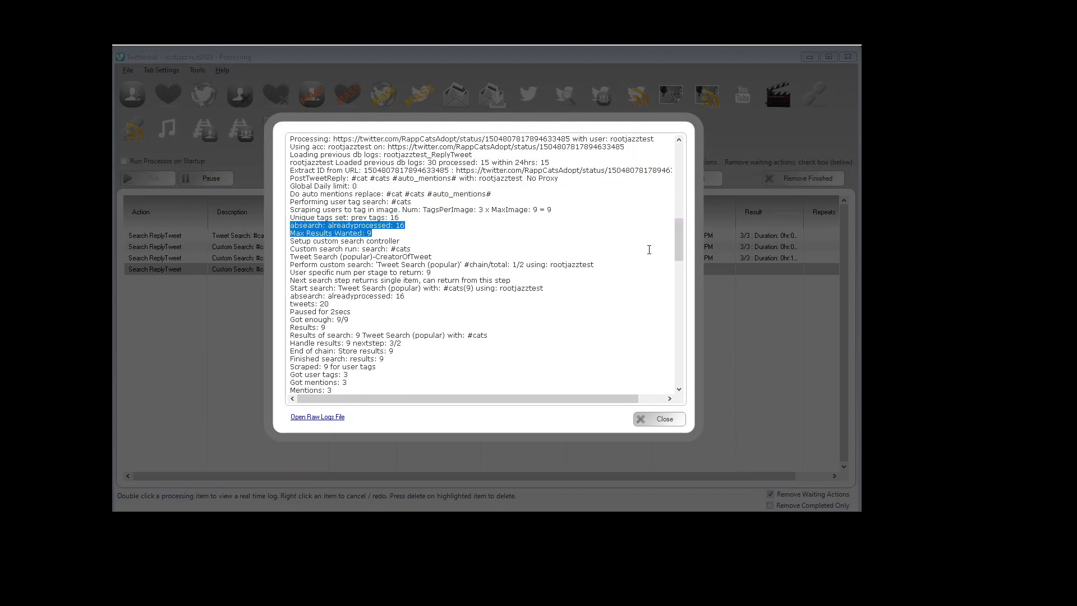
pyautogui.moveTo(680, 252); pyautogui.dragTo(681, 270)
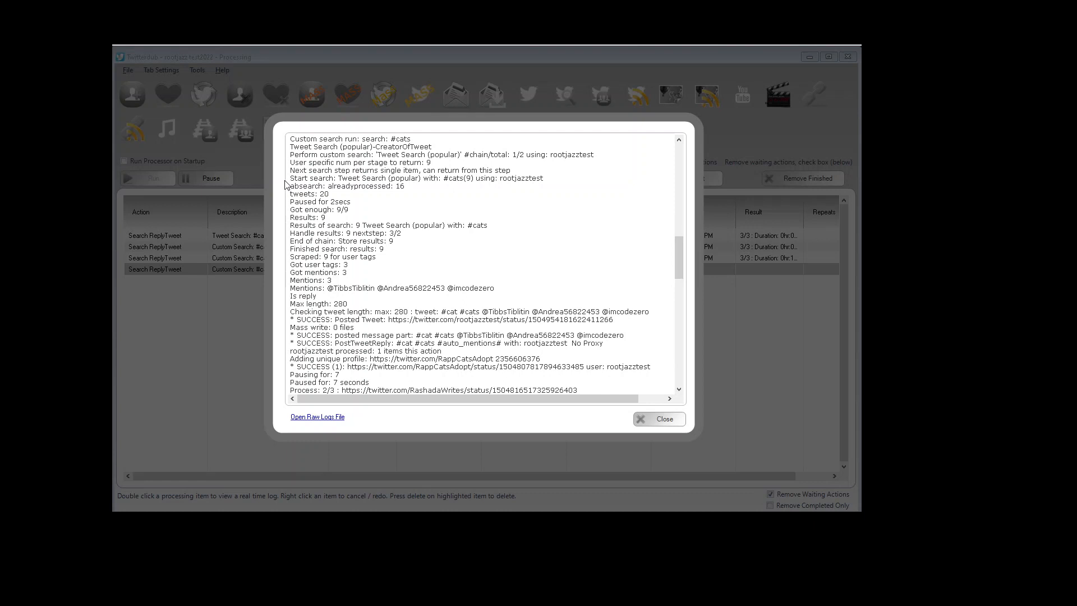
pyautogui.moveTo(313, 178); pyautogui.dragTo(321, 265)
pyautogui.click(388, 277)
pyautogui.moveTo(523, 311); pyautogui.dragTo(570, 319)
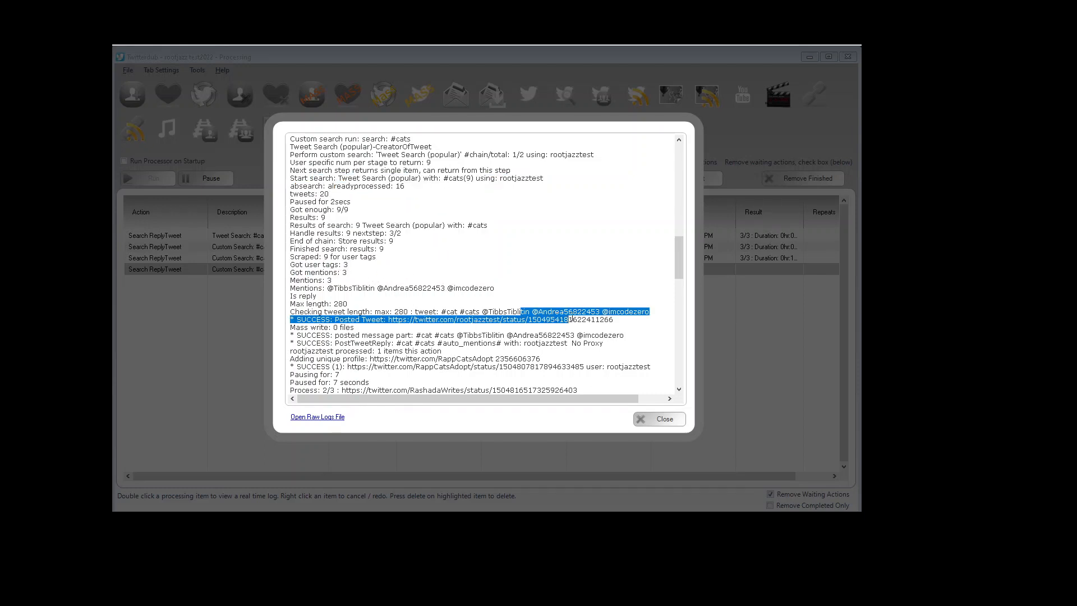
pyautogui.moveTo(678, 274); pyautogui.dragTo(677, 303)
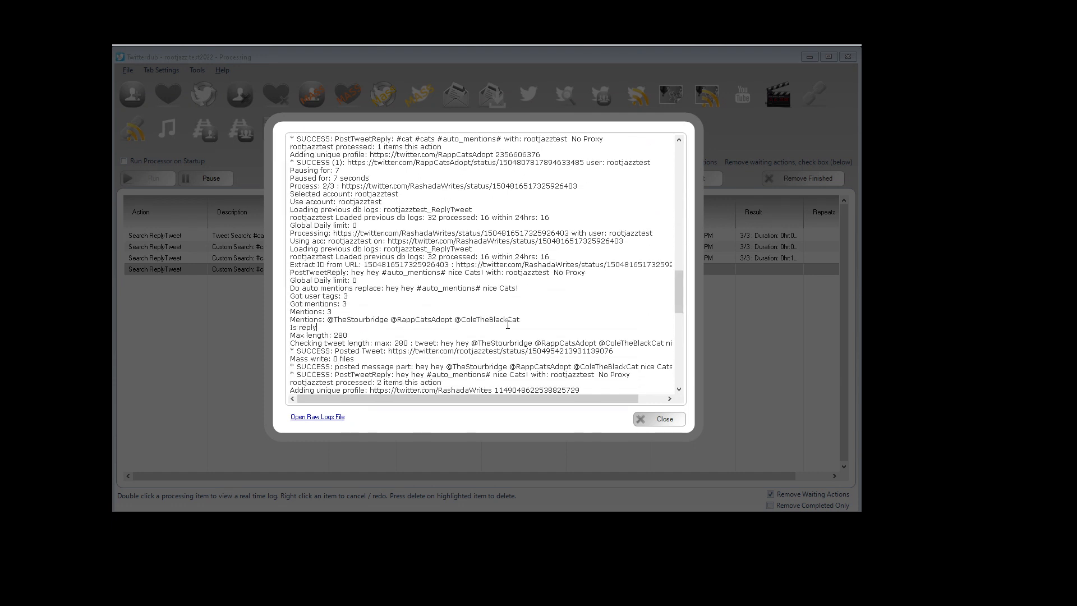
pyautogui.moveTo(678, 294); pyautogui.dragTo(682, 379)
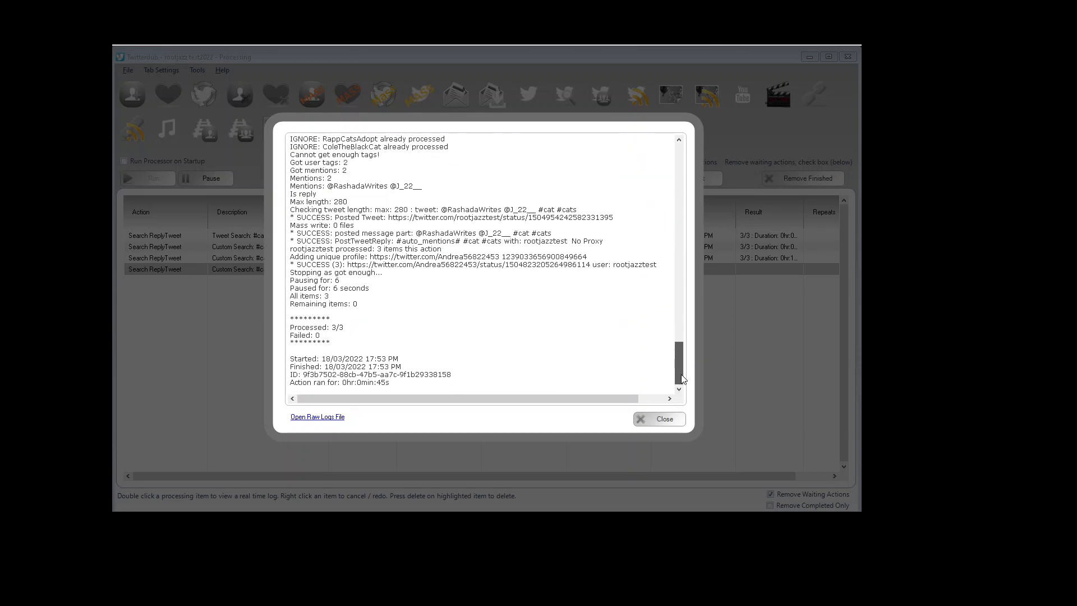